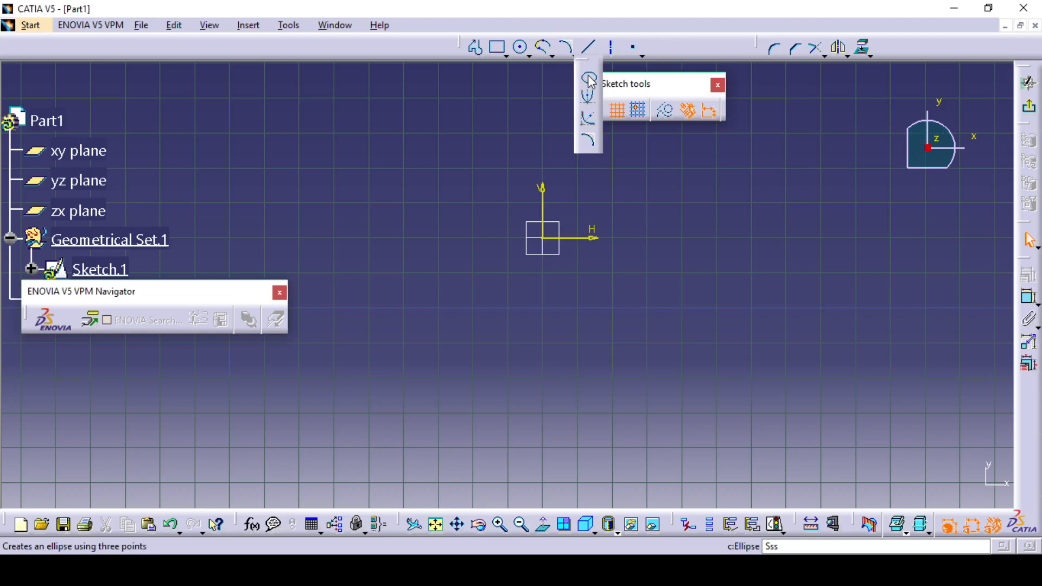
# Draw a flat horizontal ellipse below the sketch origin, with its major semi-axis endpoint at about H 584, V -369 mm
pyautogui.click(590, 80)
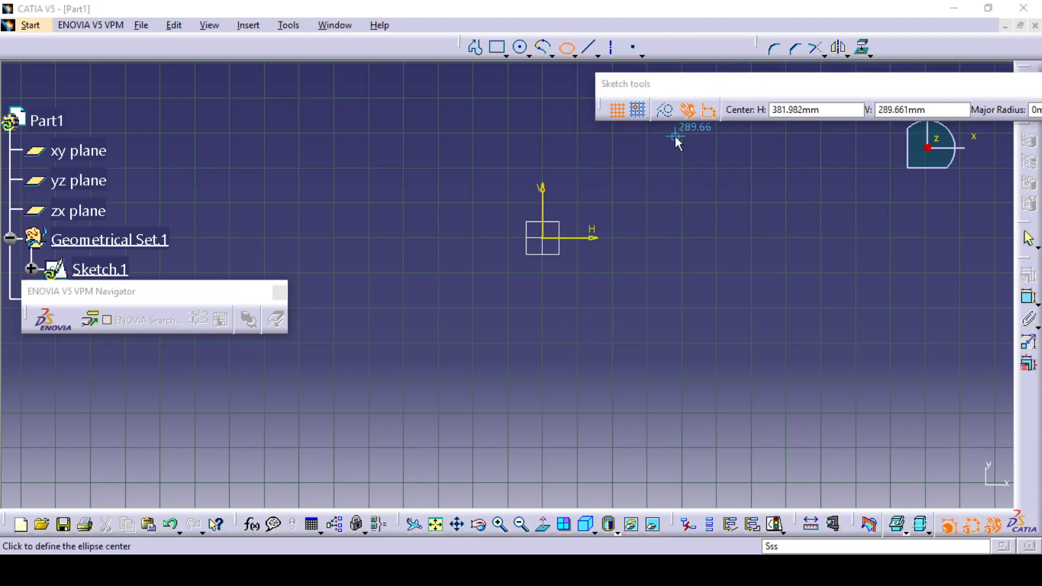
pyautogui.click(603, 367)
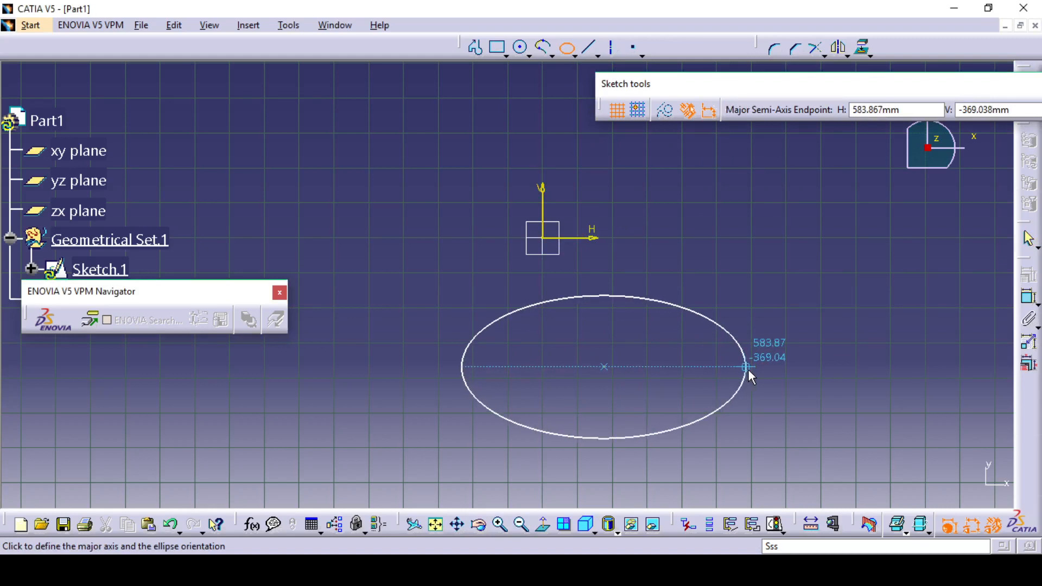
pyautogui.click(747, 369)
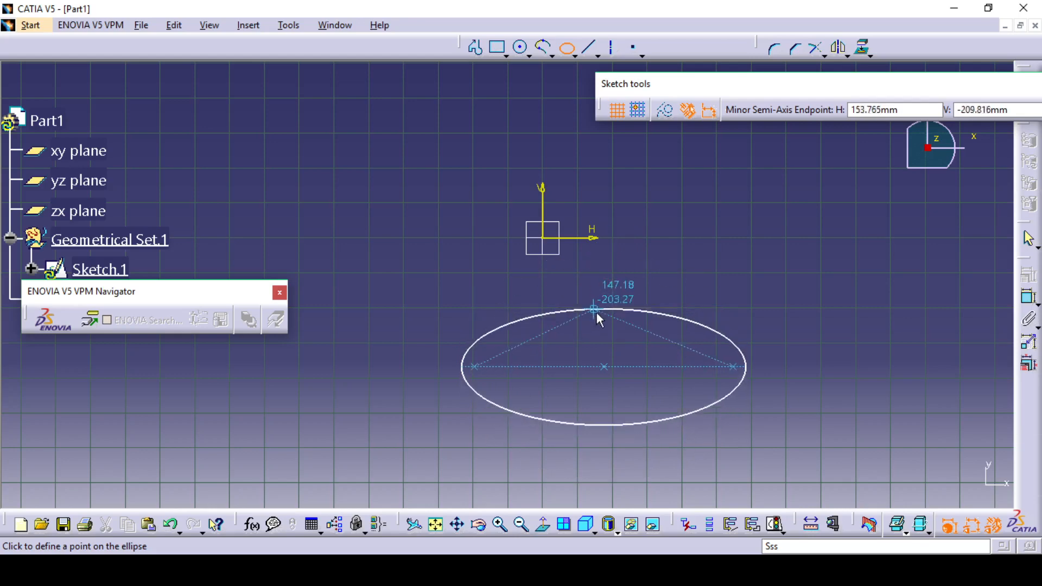
pyautogui.click(599, 323)
# Draw an upward-opening parabola by focus beside the ellipse, with its apex at about H 1208, V -297 mm and both ends near the focus height
pyautogui.moveTo(709, 309); pyautogui.dragTo(506, 342, button='middle')
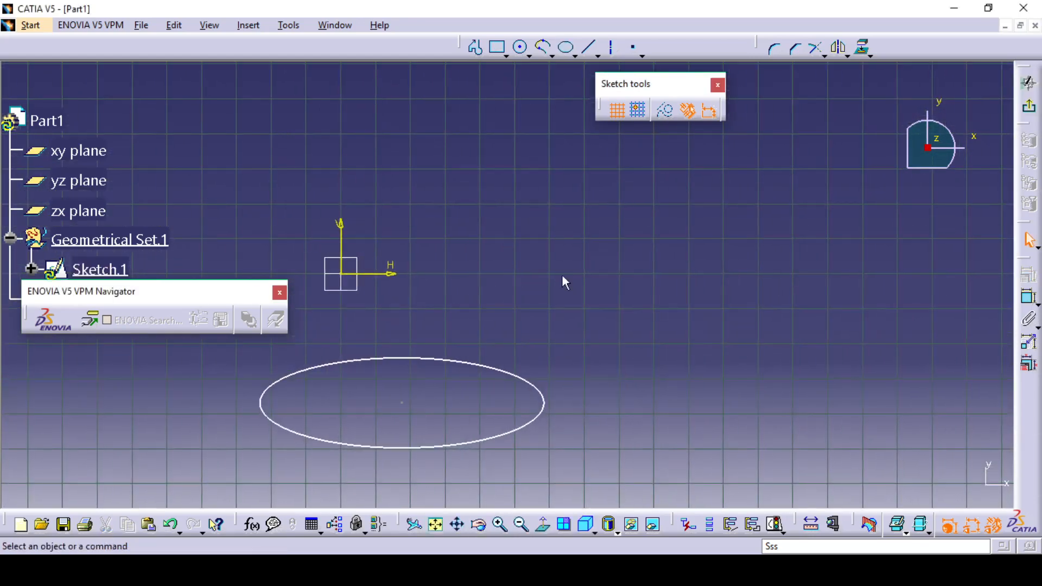
pyautogui.click(575, 54)
pyautogui.click(588, 95)
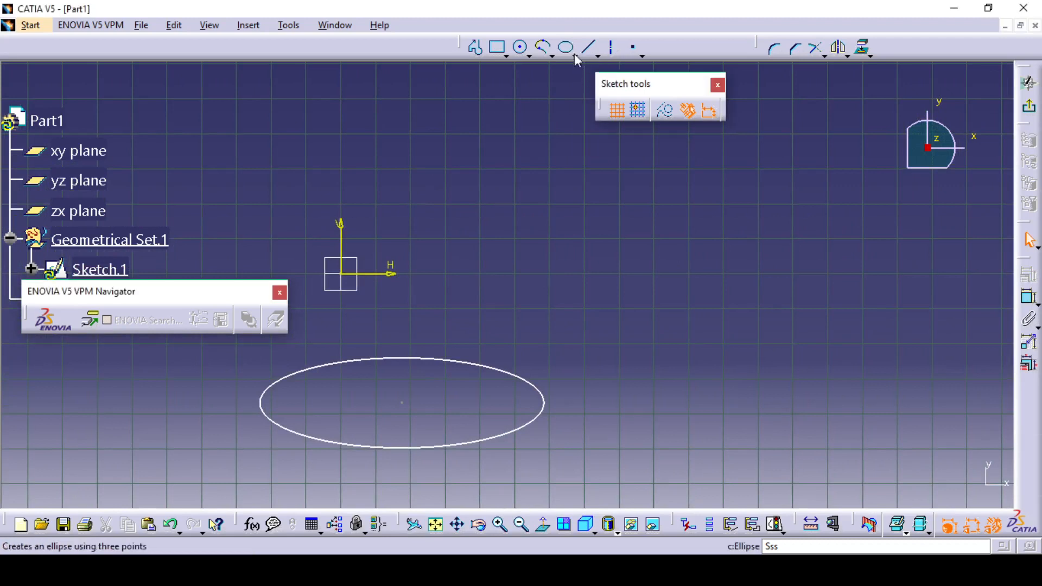
pyautogui.click(575, 55)
pyautogui.click(587, 97)
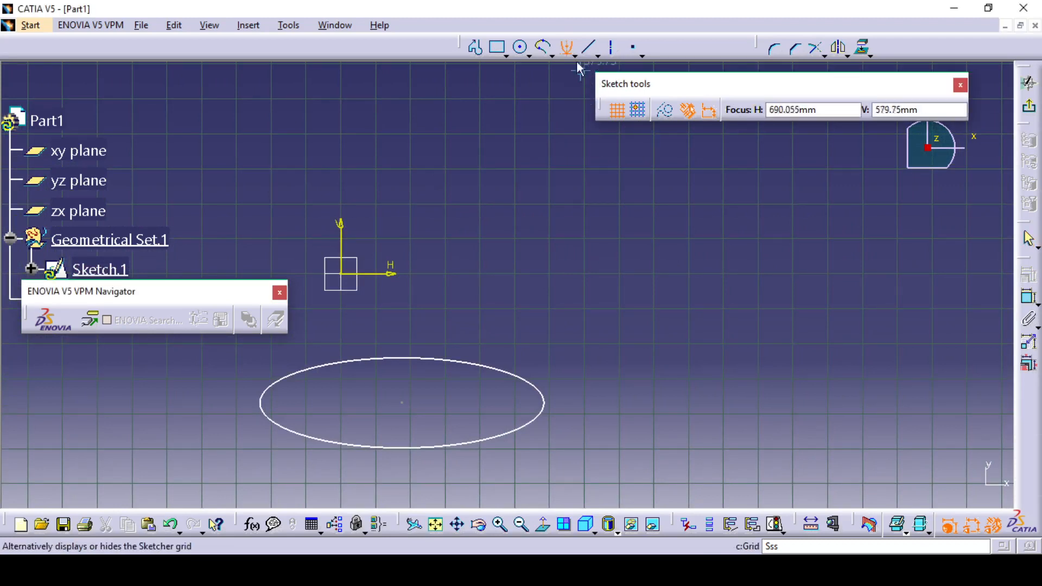
pyautogui.click(765, 272)
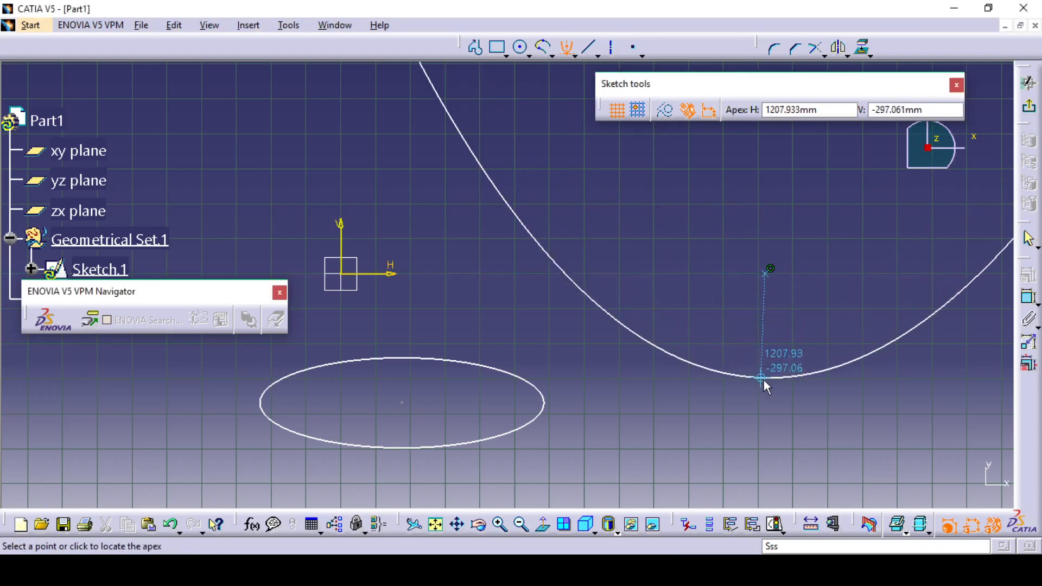
pyautogui.click(765, 380)
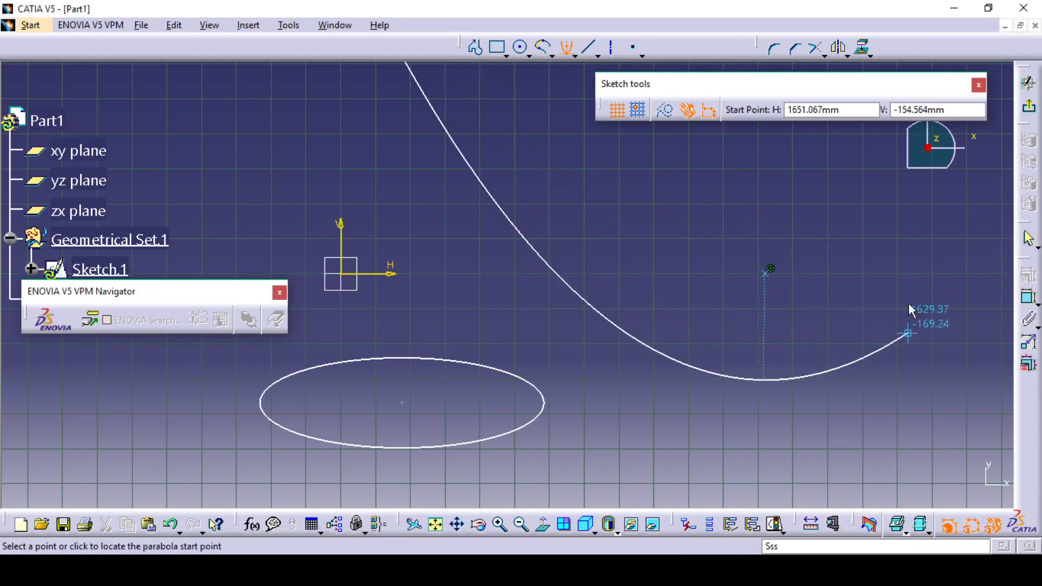
pyautogui.click(983, 269)
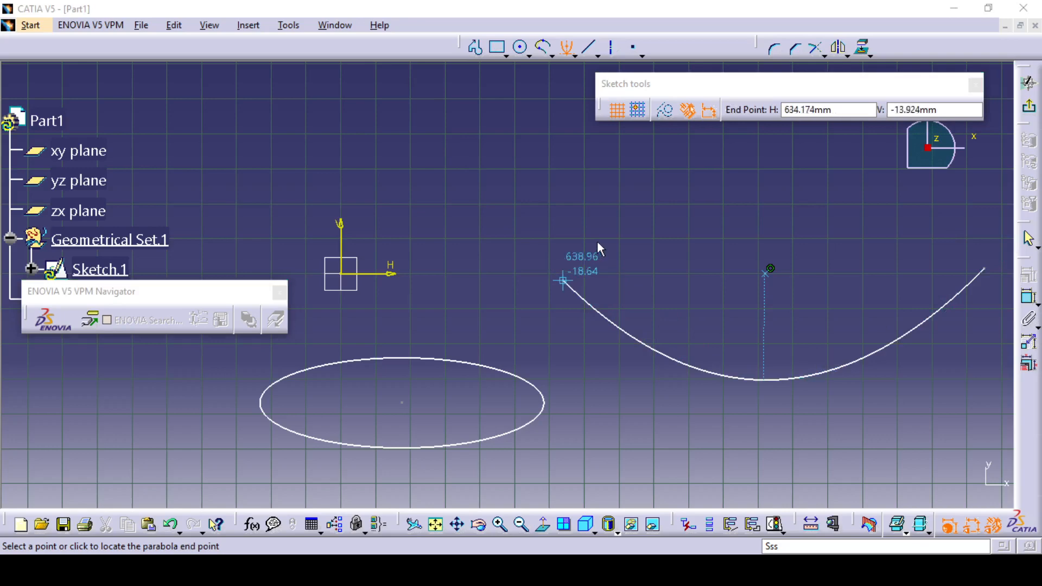
pyautogui.click(544, 261)
# Draw an upward-opening hyperbola below the parabola, with its focus at about H 1988, V -640 mm and an eccentricity of about 1.55
pyautogui.moveTo(650, 320)
pyautogui.mouseDown(button='middle')
pyautogui.moveTo(544, 260)
pyautogui.moveTo(431, 221)
pyautogui.mouseUp(button='middle')
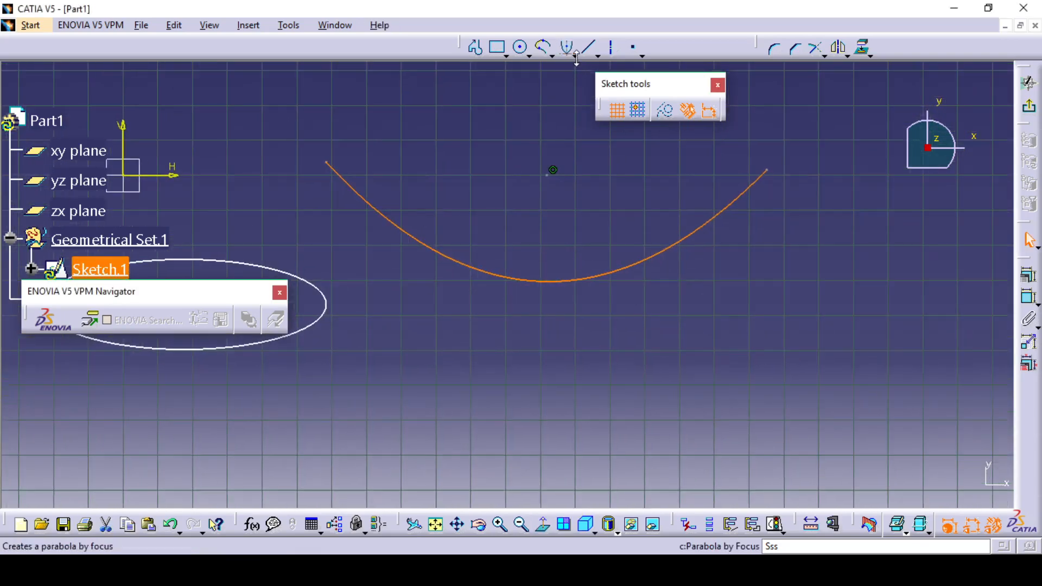
pyautogui.click(574, 56)
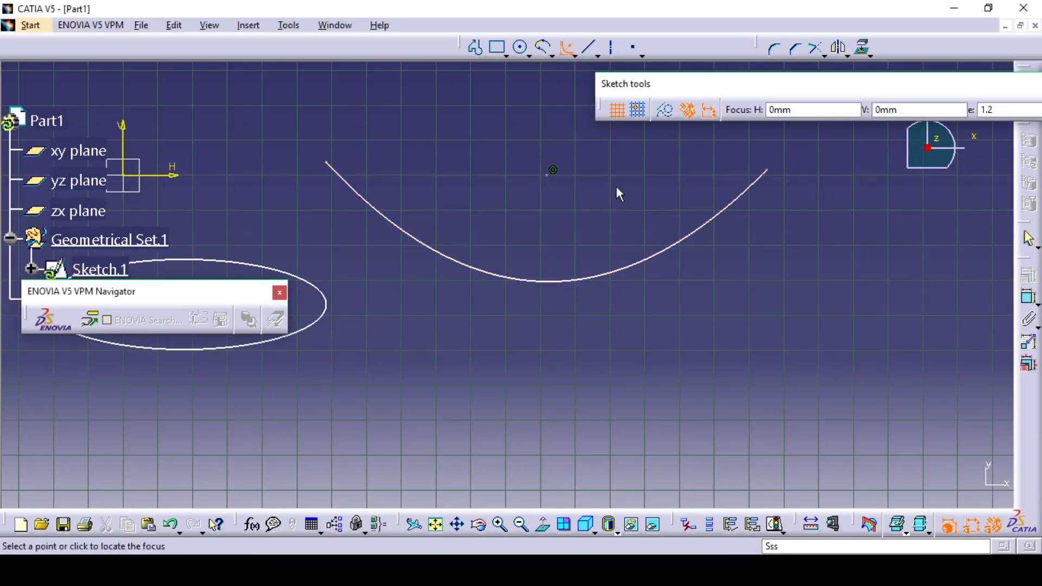
pyautogui.moveTo(678, 360); pyautogui.dragTo(573, 243, button='middle')
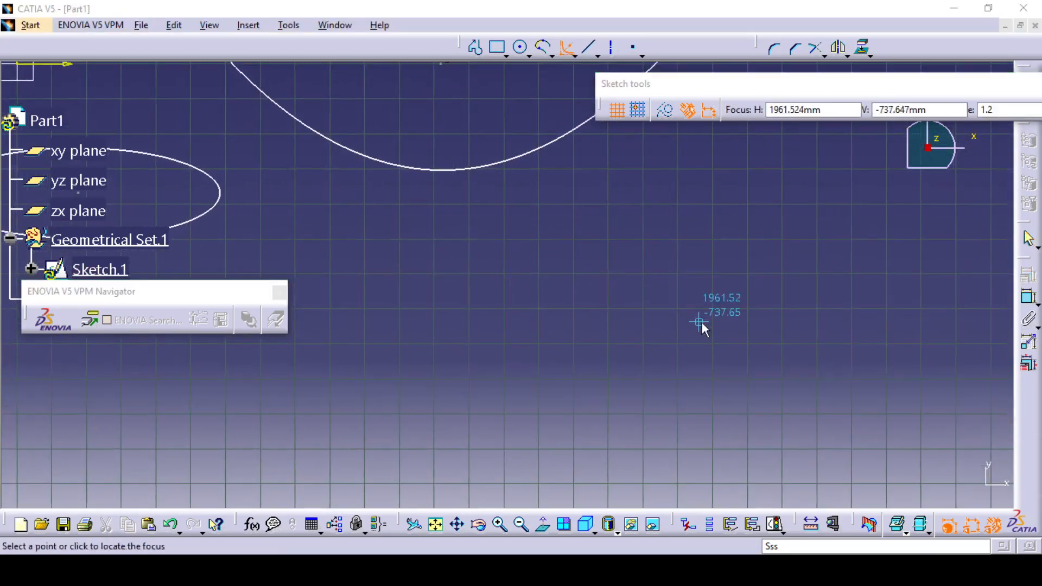
pyautogui.click(709, 287)
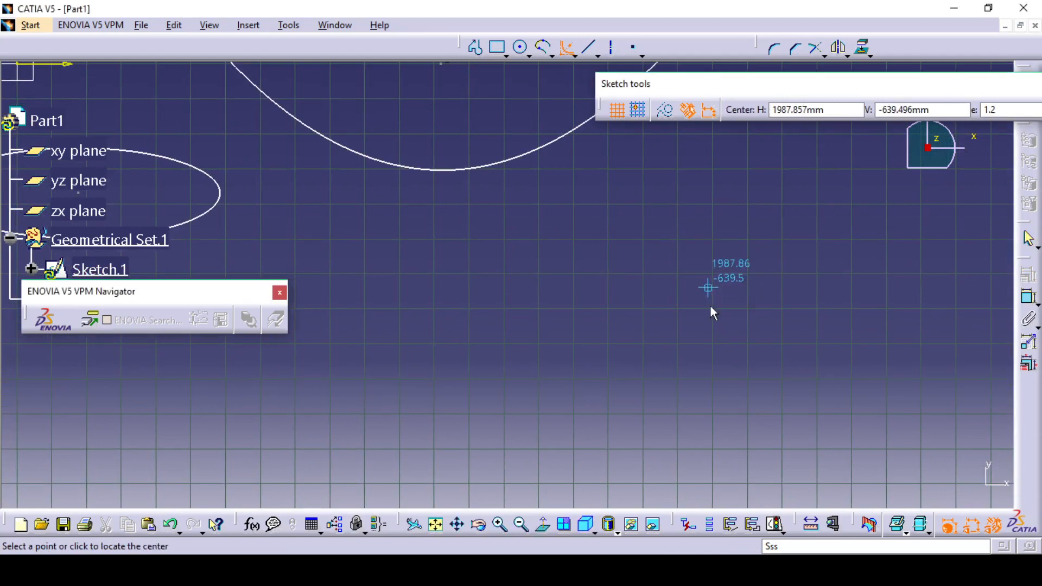
pyautogui.click(711, 450)
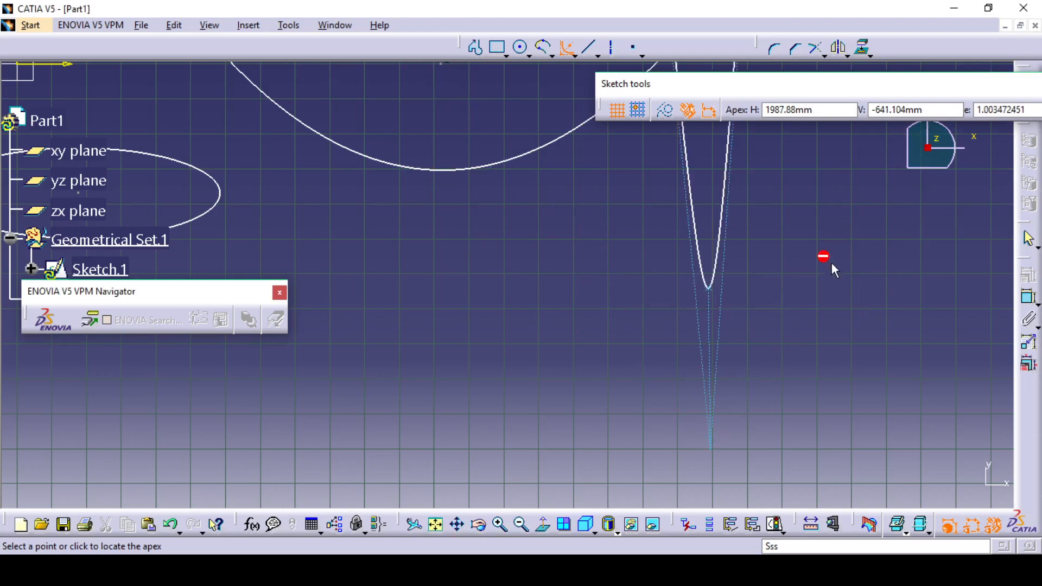
pyautogui.click(784, 344)
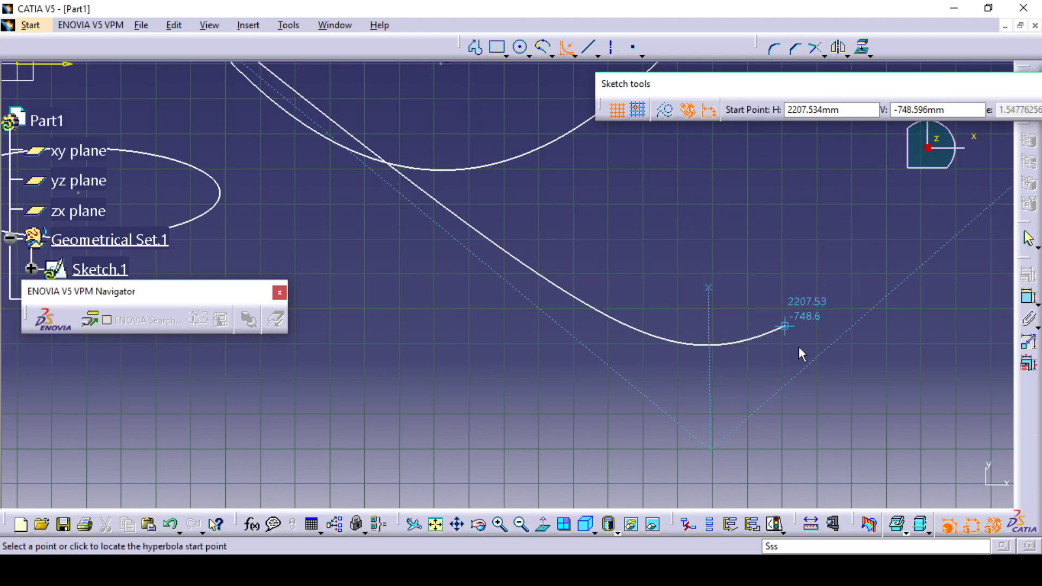
pyautogui.click(874, 271)
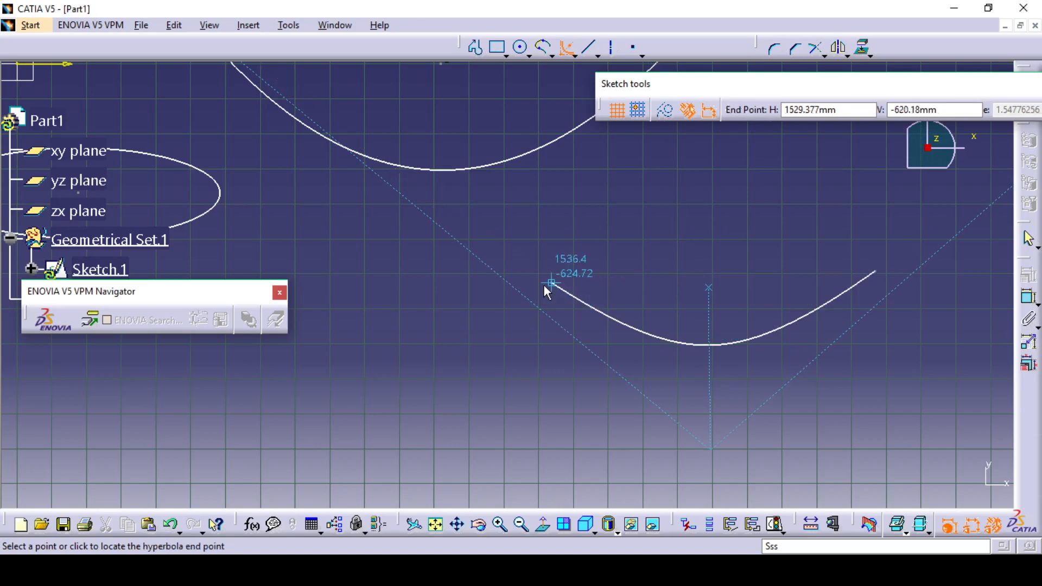
pyautogui.click(544, 273)
# Draw an upward-opening conic beside the hyperbola from two end points with crossing end tangents and a passing point between them
pyautogui.moveTo(668, 376)
pyautogui.mouseDown(button='middle')
pyautogui.moveTo(823, 479)
pyautogui.moveTo(451, 350)
pyautogui.mouseUp(button='middle')
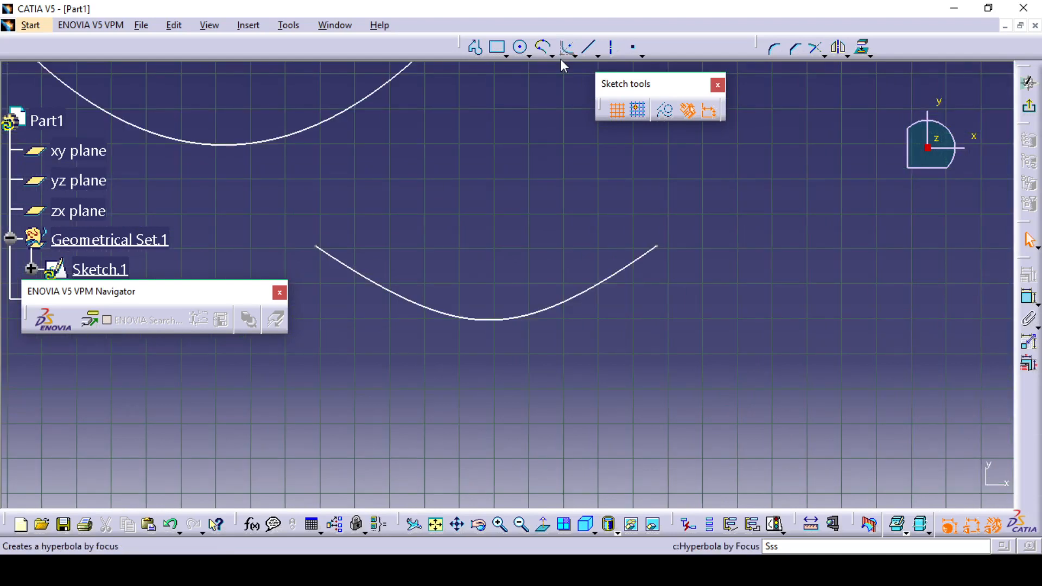
pyautogui.click(574, 55)
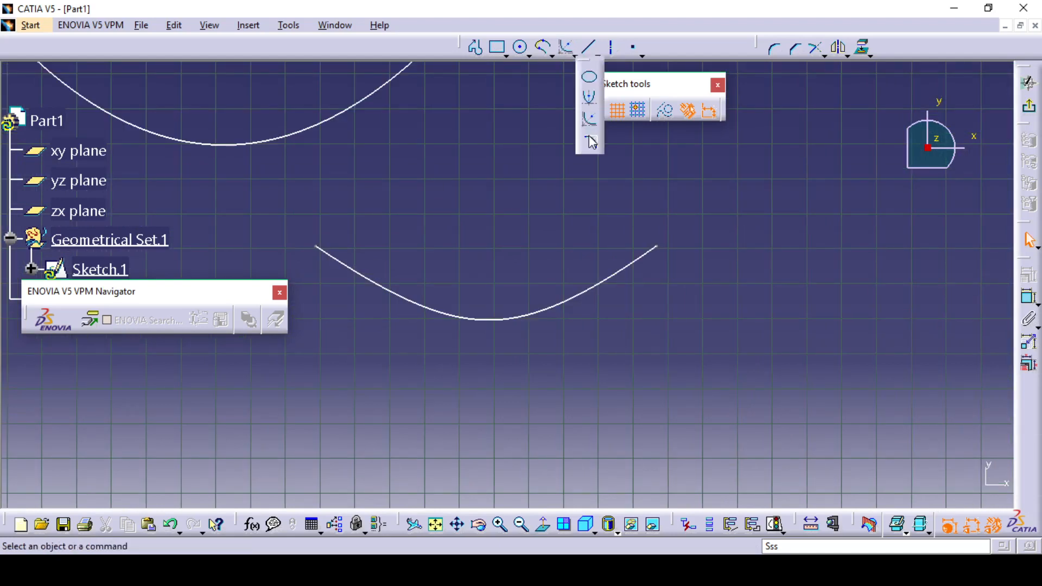
pyautogui.click(590, 138)
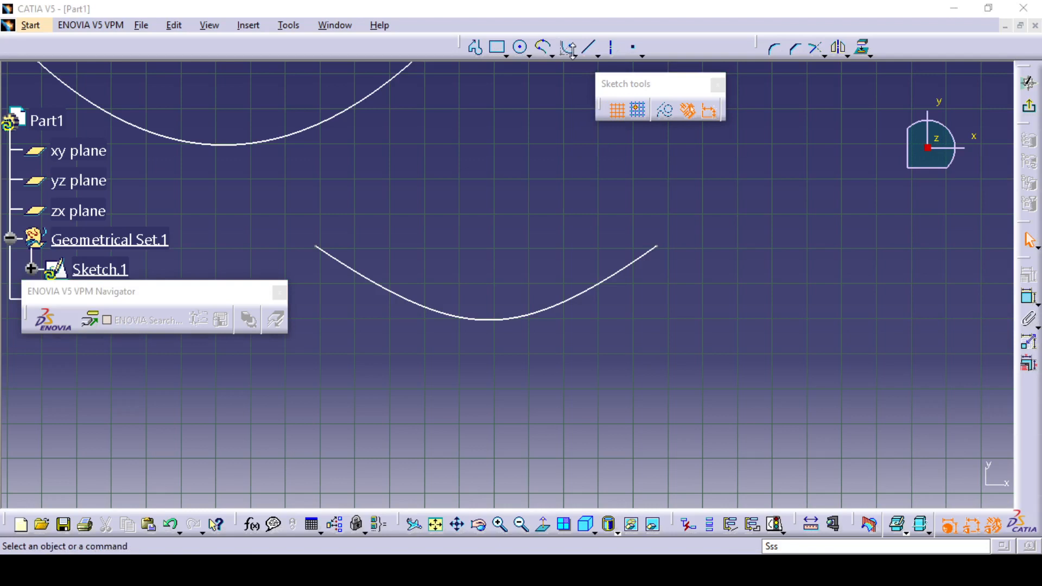
pyautogui.click(573, 51)
pyautogui.moveTo(739, 272); pyautogui.dragTo(492, 236, button='middle')
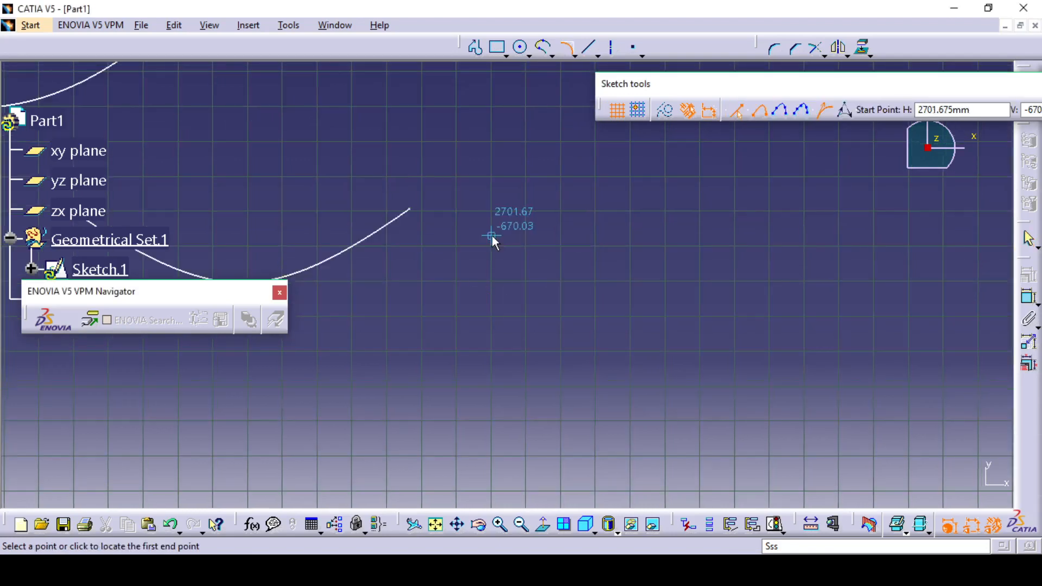
pyautogui.click(585, 221)
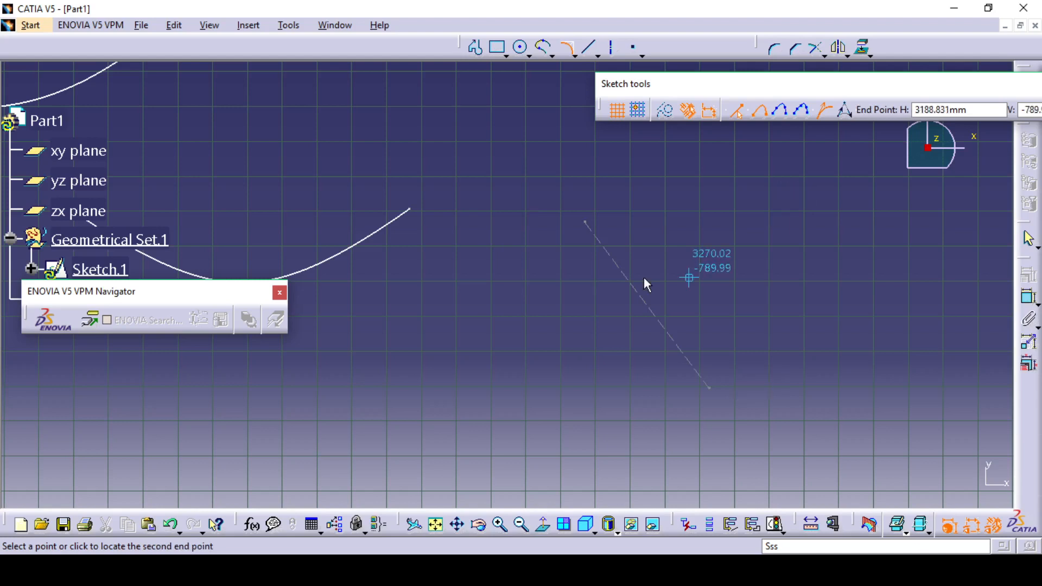
pyautogui.click(617, 269)
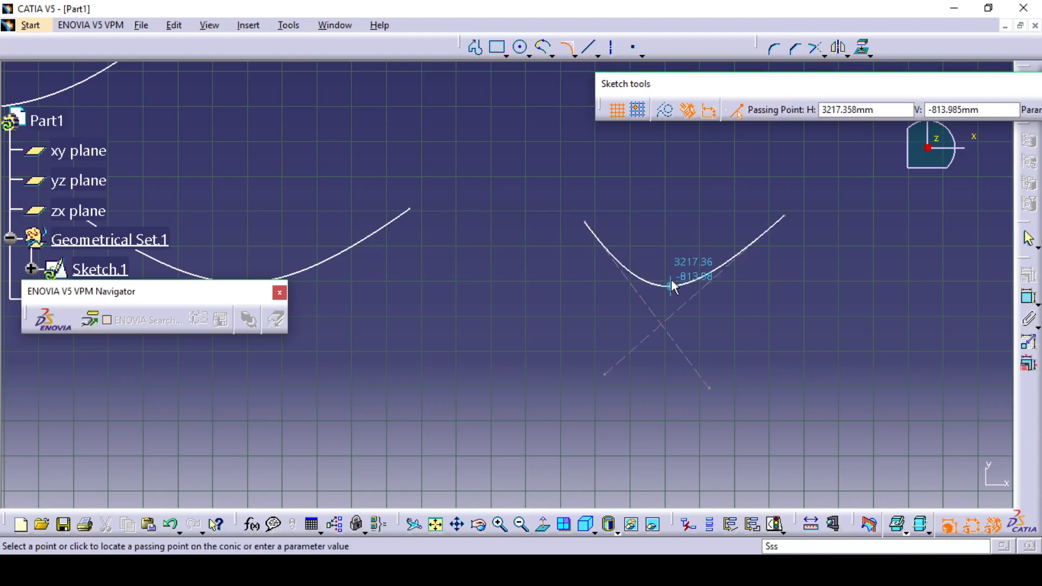
pyautogui.click(672, 280)
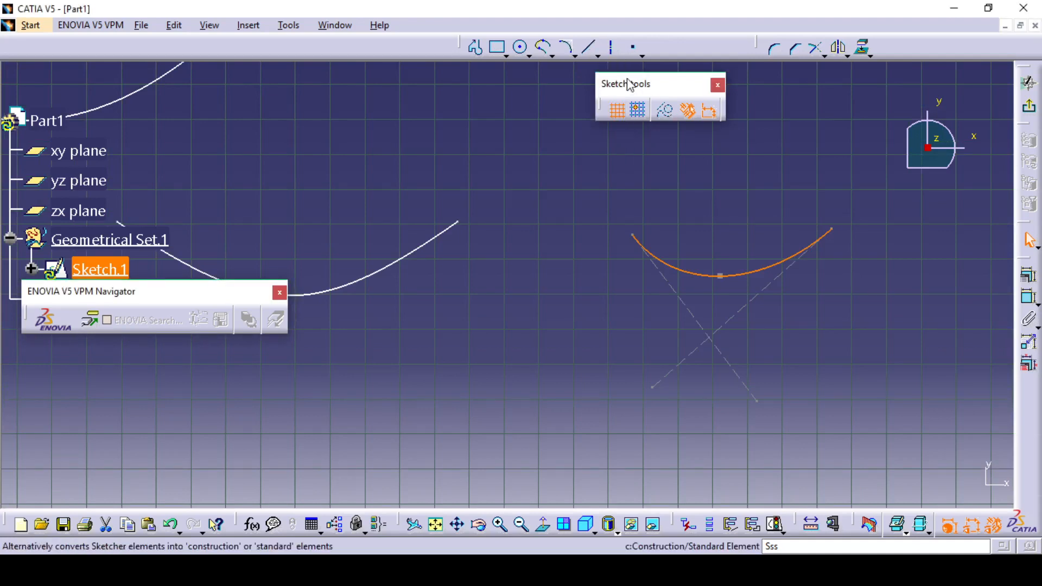
# Detach the line tools as a floating palette and delete all the sketched curves
pyautogui.click(598, 54)
pyautogui.moveTo(607, 65)
pyautogui.mouseDown()
pyautogui.moveTo(803, 151)
pyautogui.moveTo(888, 158)
pyautogui.mouseUp()
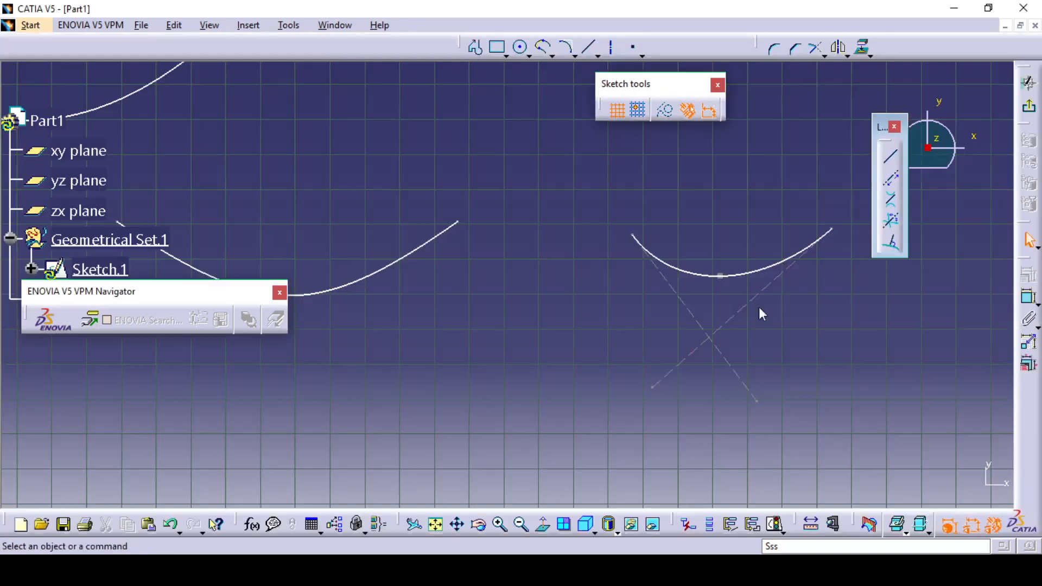
pyautogui.moveTo(462, 236)
pyautogui.keyDown('ctrl'); pyautogui.mouseDown(button='middle')
pyautogui.moveTo(523, 361)
pyautogui.moveTo(513, 370)
pyautogui.mouseUp(button='middle'); pyautogui.keyUp('ctrl')
pyautogui.moveTo(227, 171); pyautogui.dragTo(626, 423)
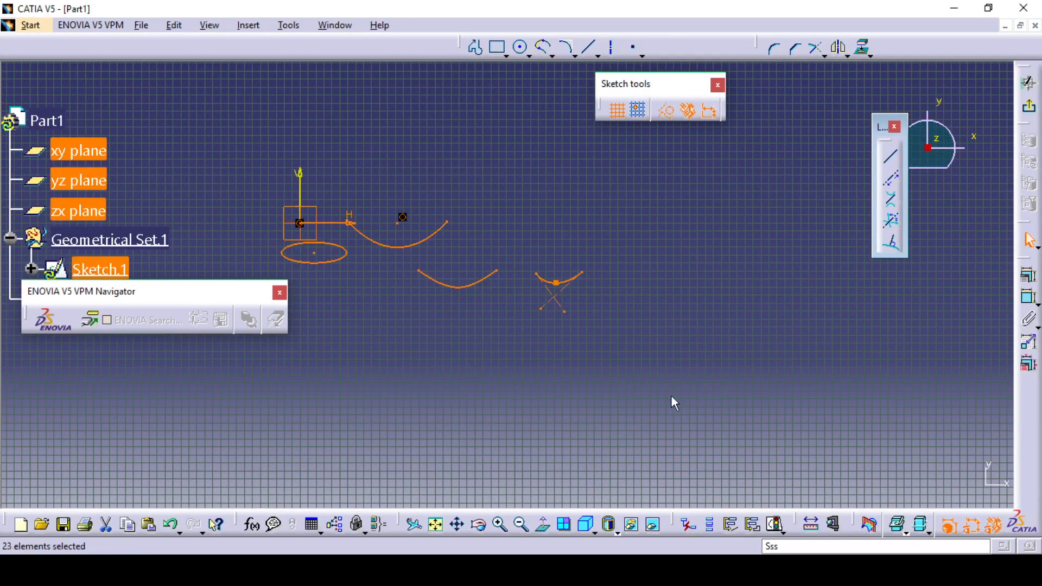
pyautogui.press('Delete')
# Draw a long horizontal line above and beside the sketch origin with the two-point Line tool
pyautogui.moveTo(656, 353)
pyautogui.mouseDown(button='middle')
pyautogui.moveTo(676, 349)
pyautogui.moveTo(728, 384)
pyautogui.moveTo(688, 279)
pyautogui.moveTo(747, 337)
pyautogui.moveTo(755, 360)
pyautogui.mouseUp(button='middle')
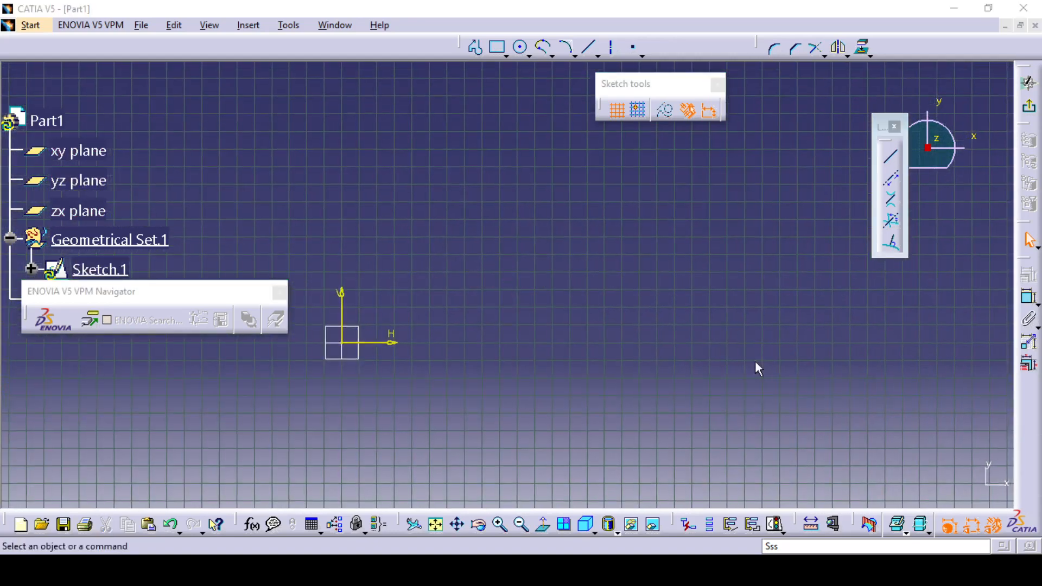
pyautogui.click(891, 157)
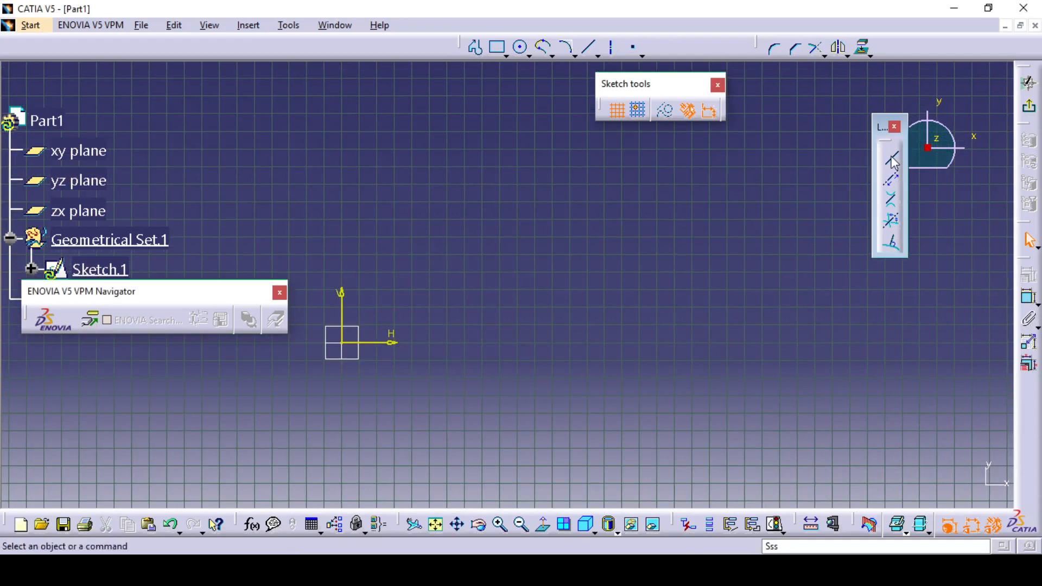
pyautogui.click(892, 158)
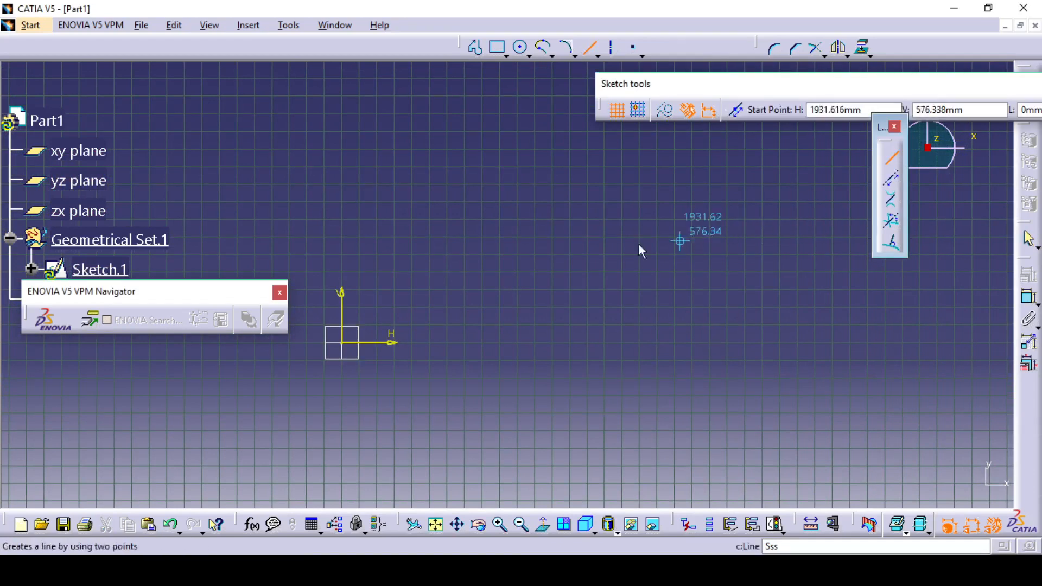
pyautogui.click(473, 259)
pyautogui.click(797, 259)
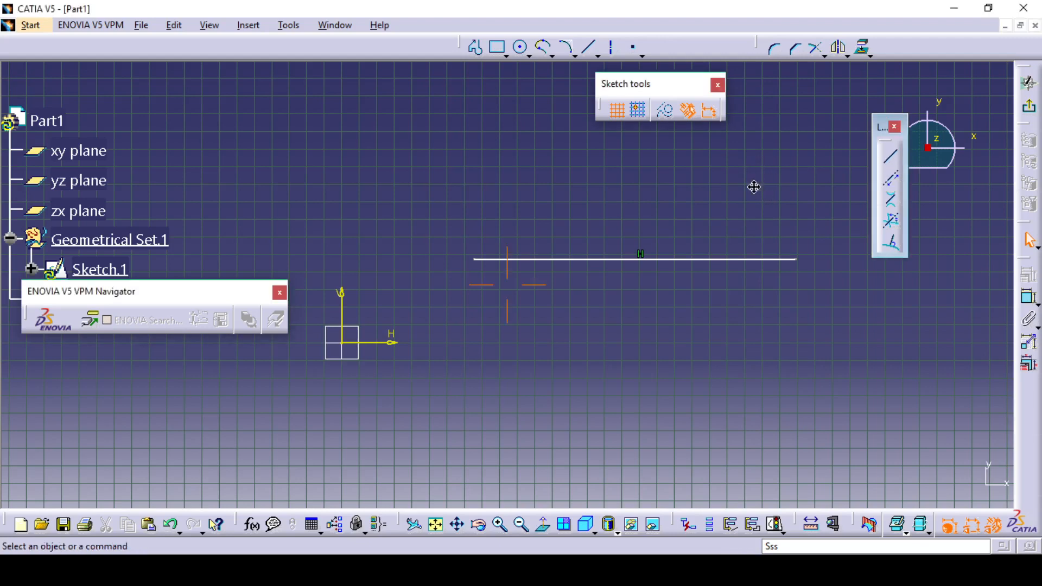
# Draw a nearly horizontal line about 1680 mm long below the existing horizontal line and a steep line about 620 mm long to its right
pyautogui.moveTo(754, 184); pyautogui.dragTo(736, 181, button='middle')
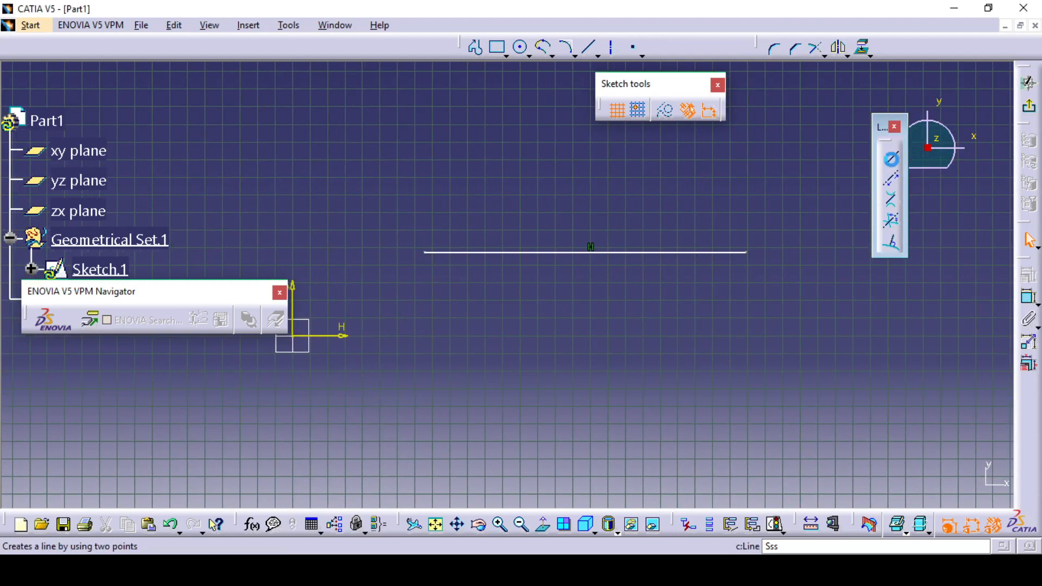
pyautogui.click(894, 157)
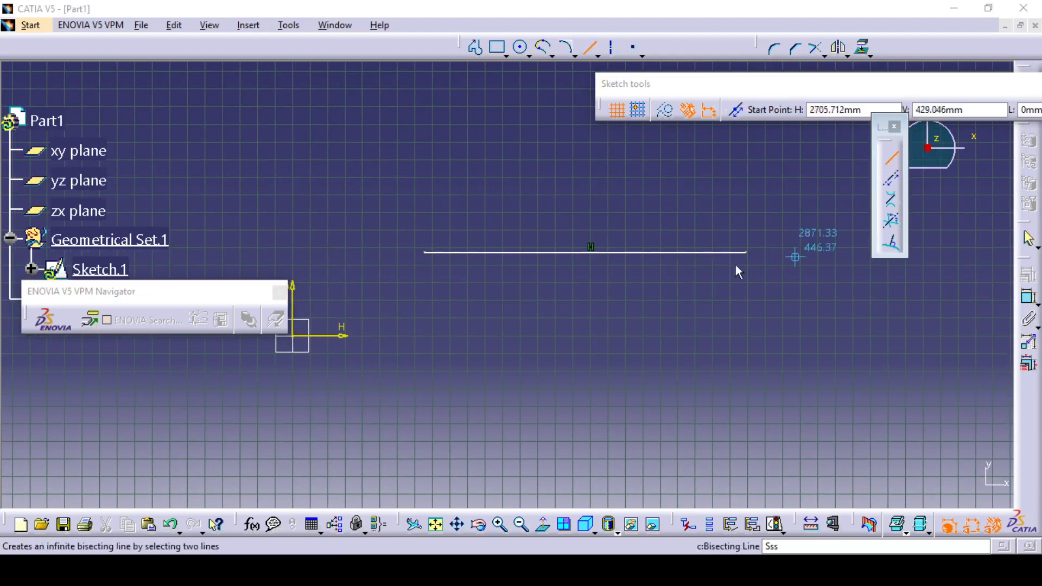
pyautogui.click(434, 345)
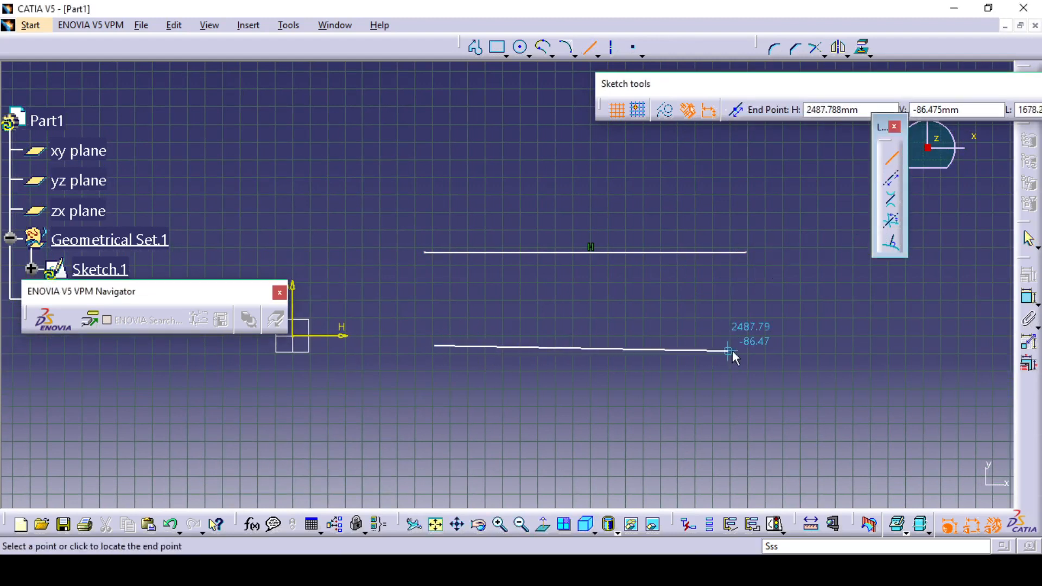
pyautogui.click(732, 351)
pyautogui.click(825, 320)
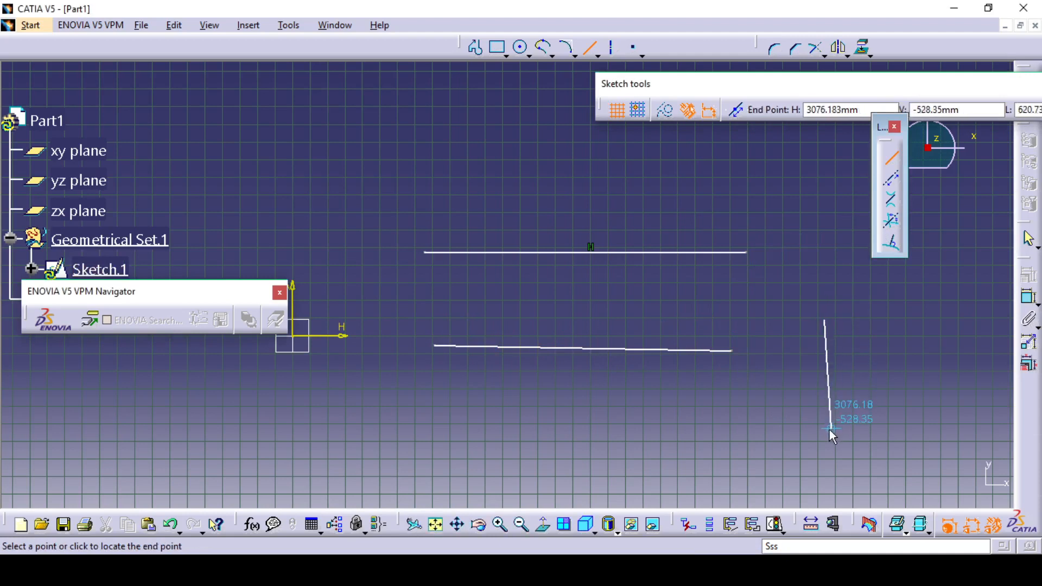
pyautogui.click(831, 429)
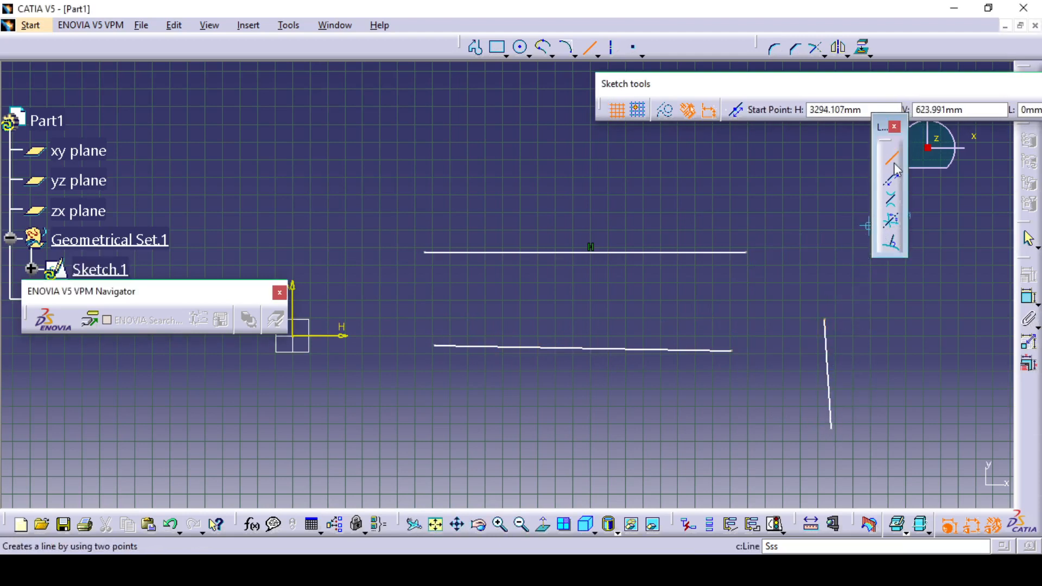
# Draw three more separate two-point lines: a slightly sloping one lowest, a near-vertical one on the right, and a slightly sloping one highest
pyautogui.click(467, 429)
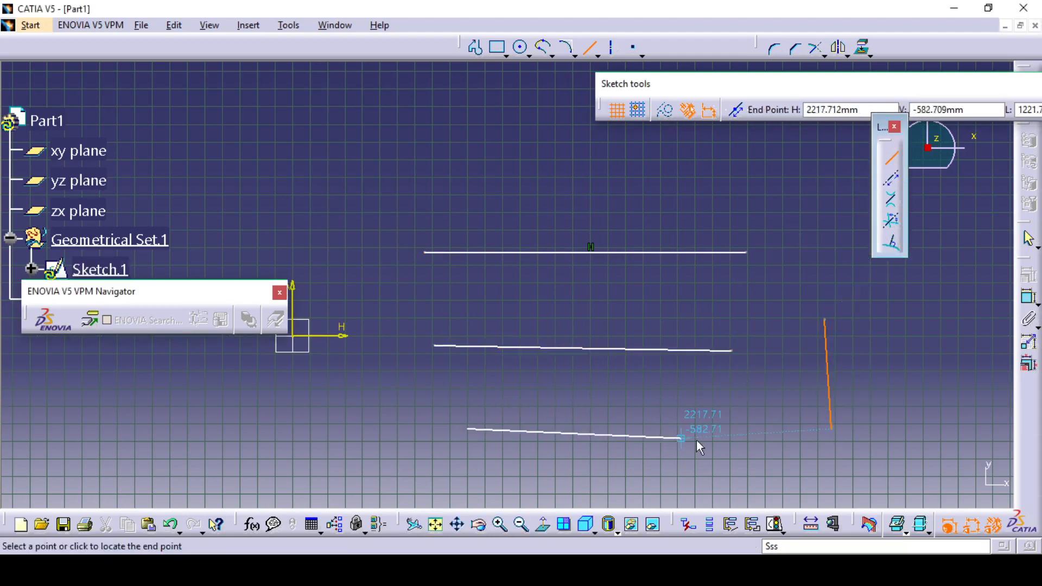
pyautogui.click(695, 437)
pyautogui.click(762, 367)
pyautogui.click(770, 220)
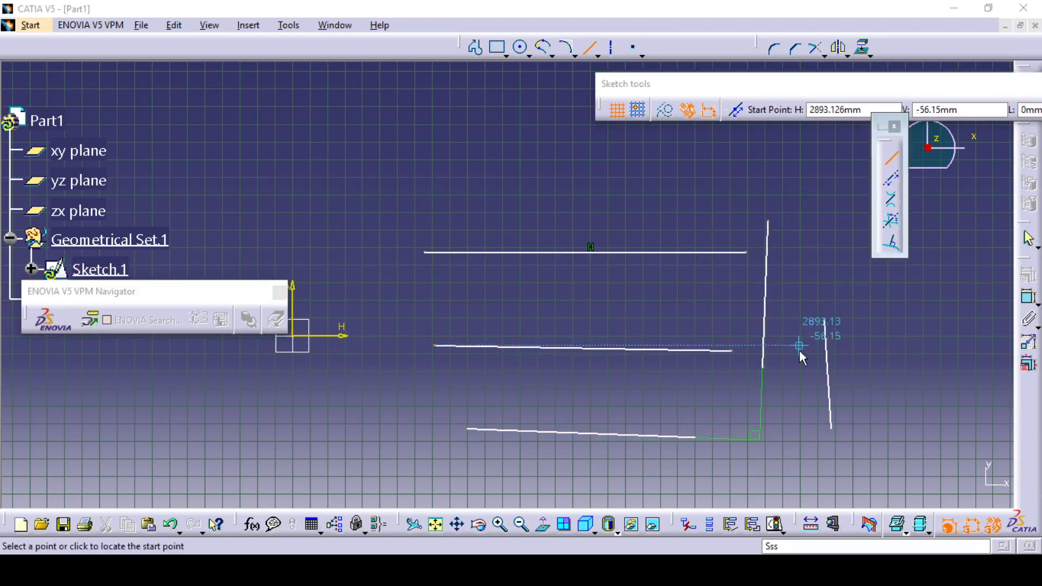
pyautogui.click(504, 176)
pyautogui.click(770, 185)
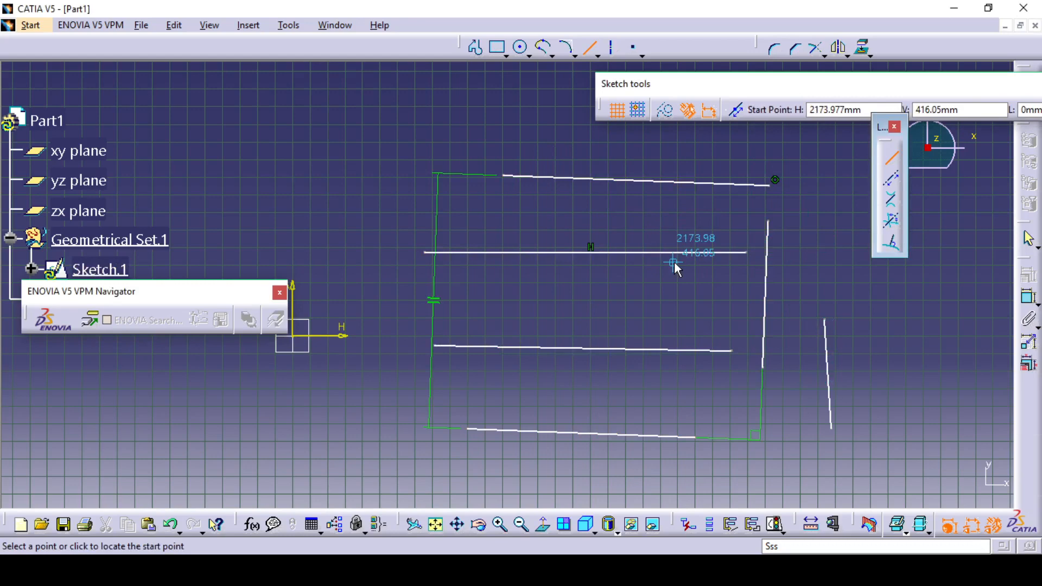
pyautogui.moveTo(675, 278)
pyautogui.keyDown('ctrl'); pyautogui.mouseDown(button='middle')
pyautogui.moveTo(679, 242)
pyautogui.moveTo(684, 311)
pyautogui.mouseUp(button='middle'); pyautogui.keyUp('ctrl')
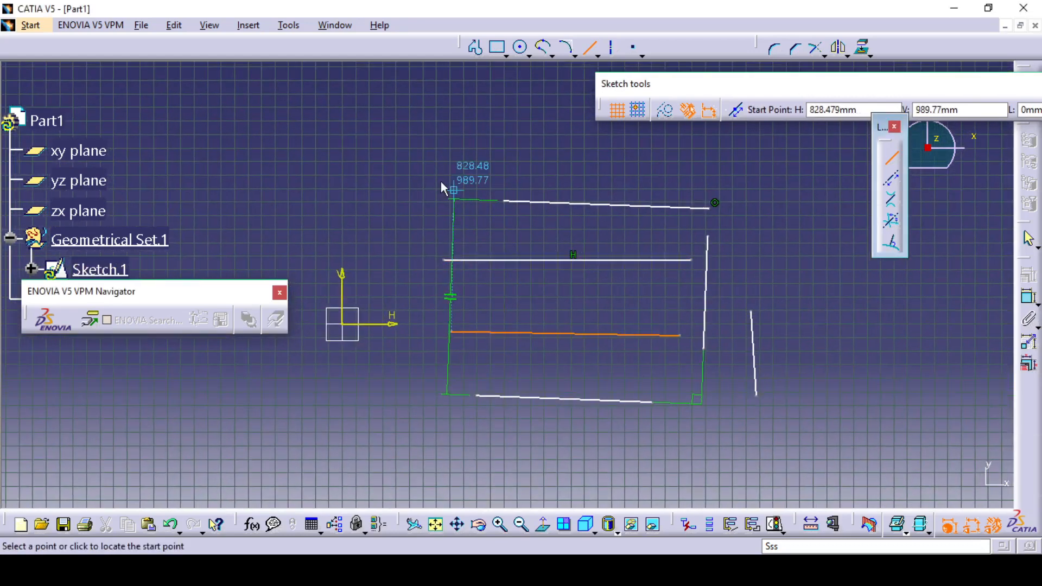
pyautogui.click(408, 166)
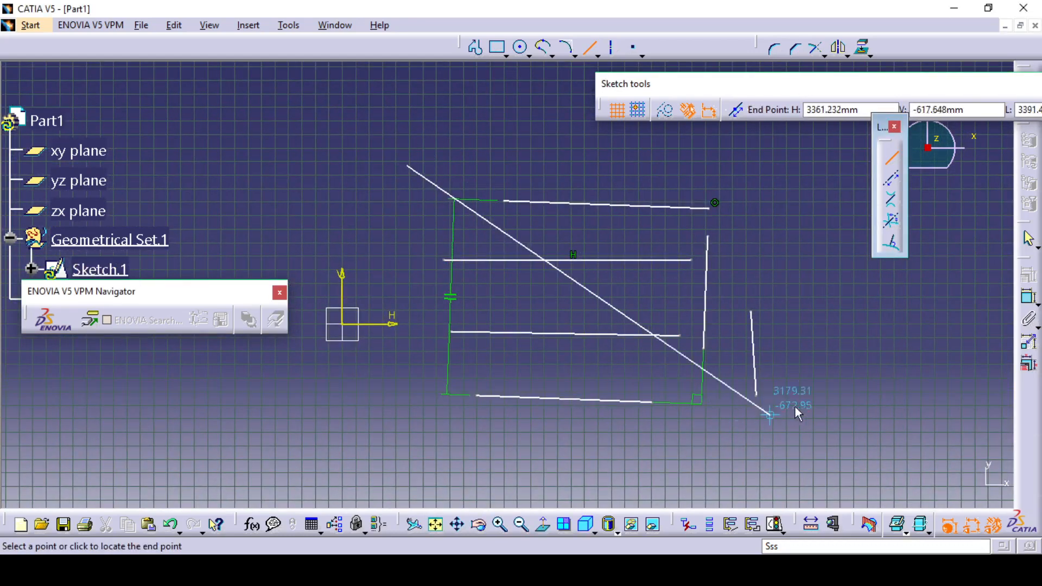
pyautogui.press('Escape')
# Delete all the sketched two-point lines from the sketch
pyautogui.hotkey('ctrl', 'a')
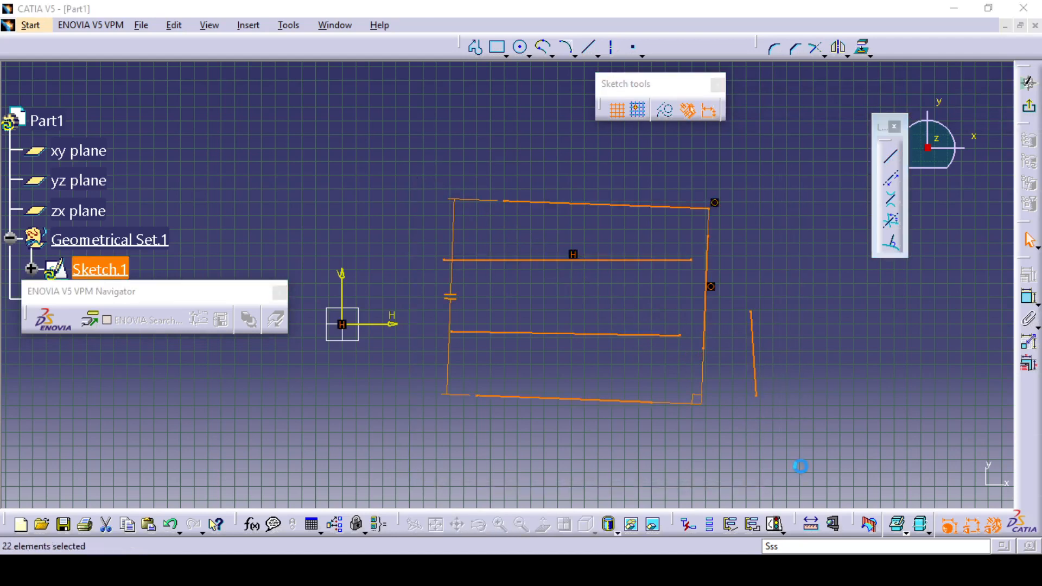
pyautogui.press('Delete')
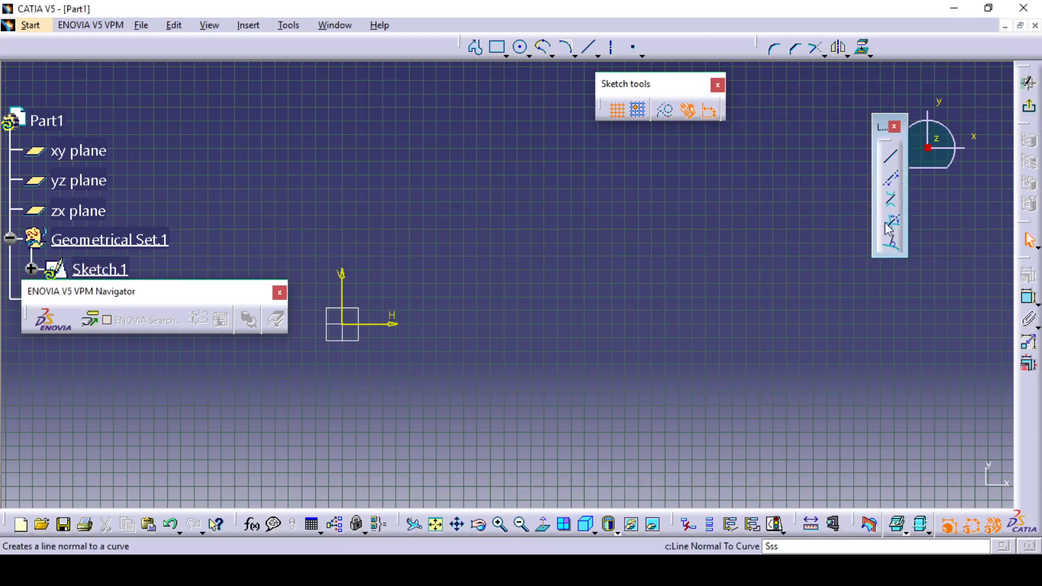
# Draw seven horizontal infinite lines at different heights above, through and below the sketch origin
pyautogui.click(892, 182)
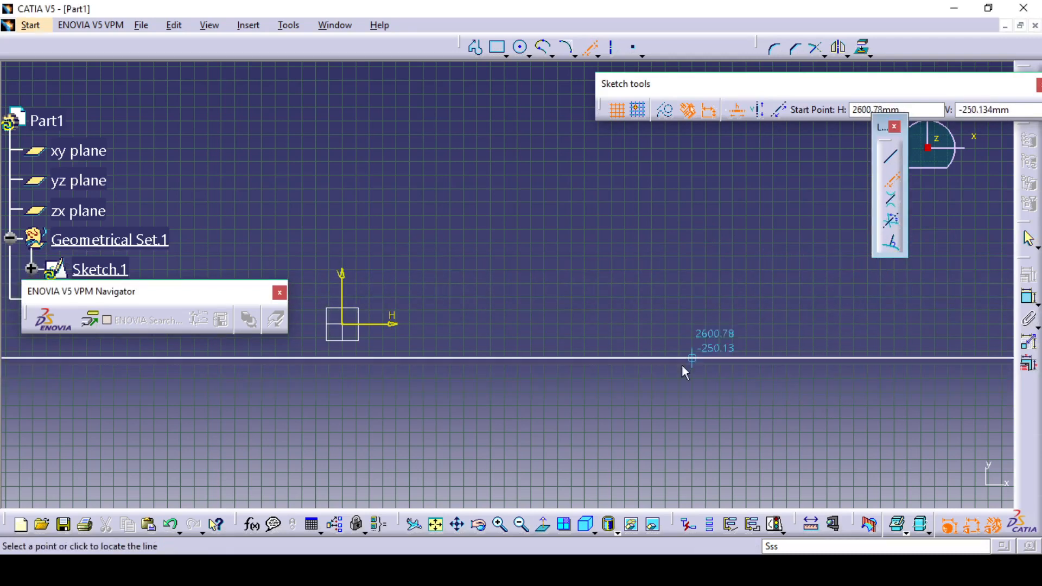
pyautogui.click(649, 395)
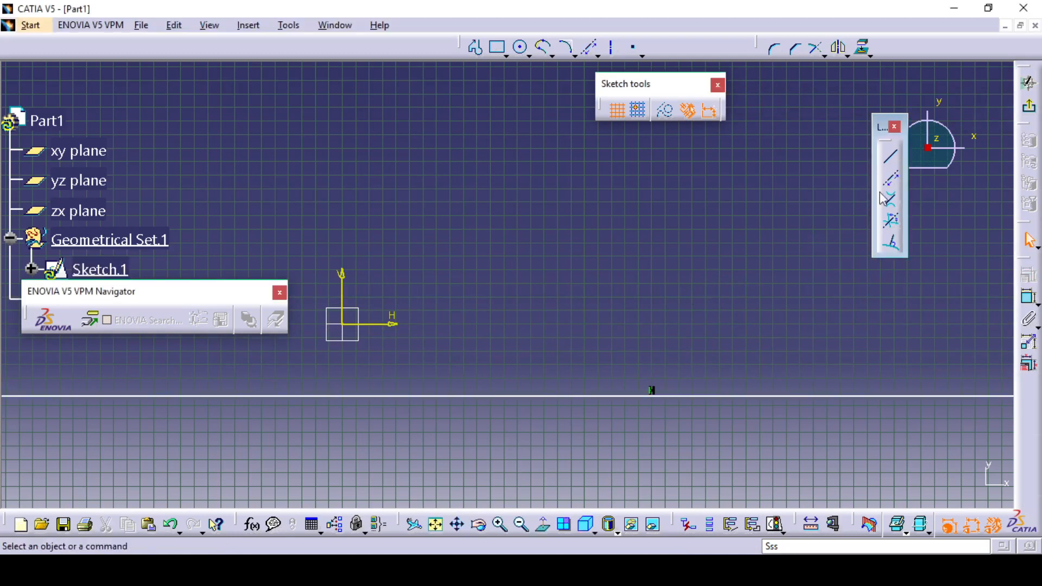
pyautogui.click(890, 178)
pyautogui.click(597, 324)
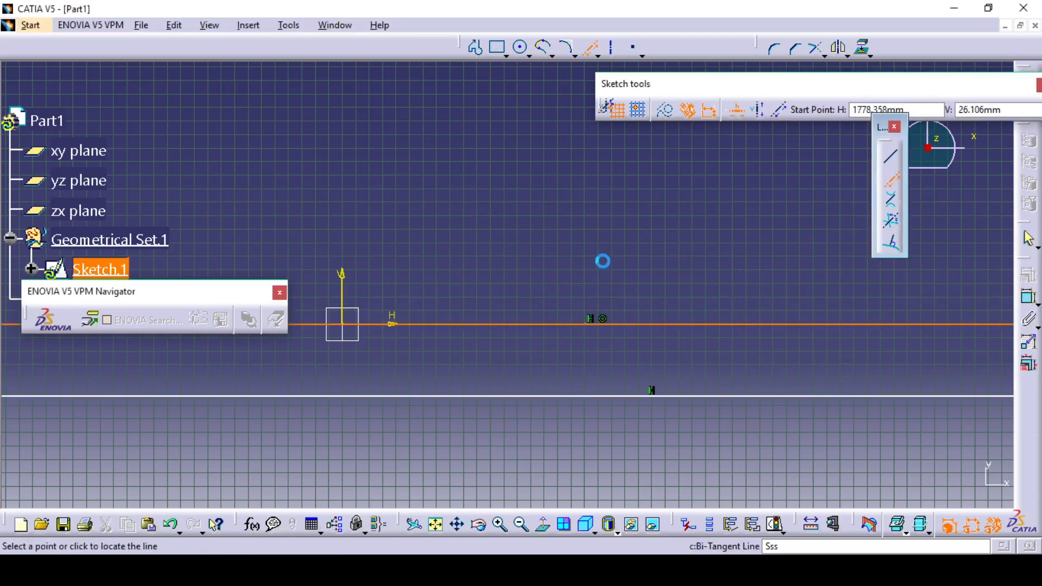
pyautogui.click(605, 255)
pyautogui.click(603, 195)
pyautogui.click(697, 360)
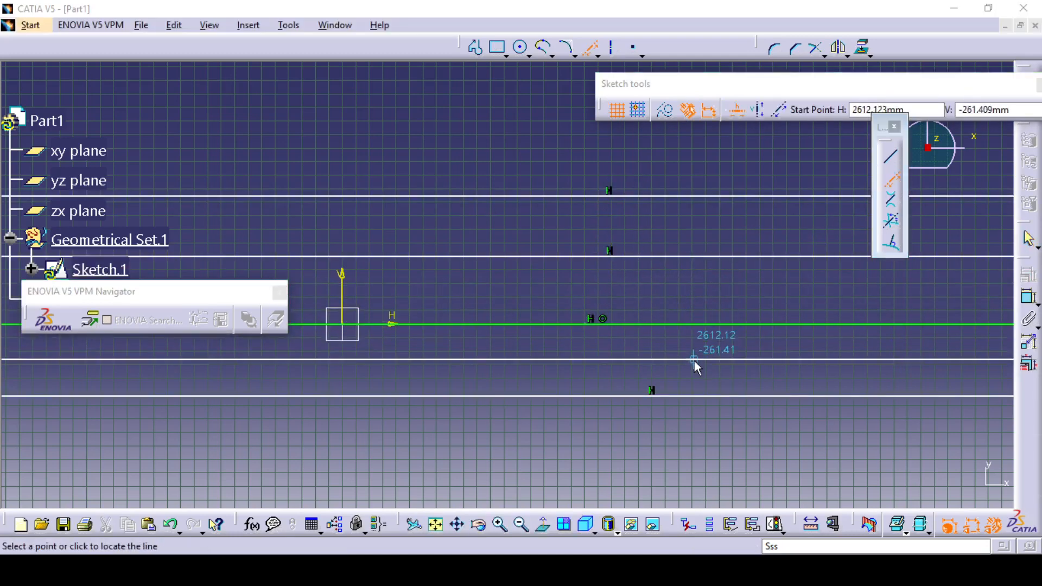
pyautogui.click(712, 296)
pyautogui.click(725, 233)
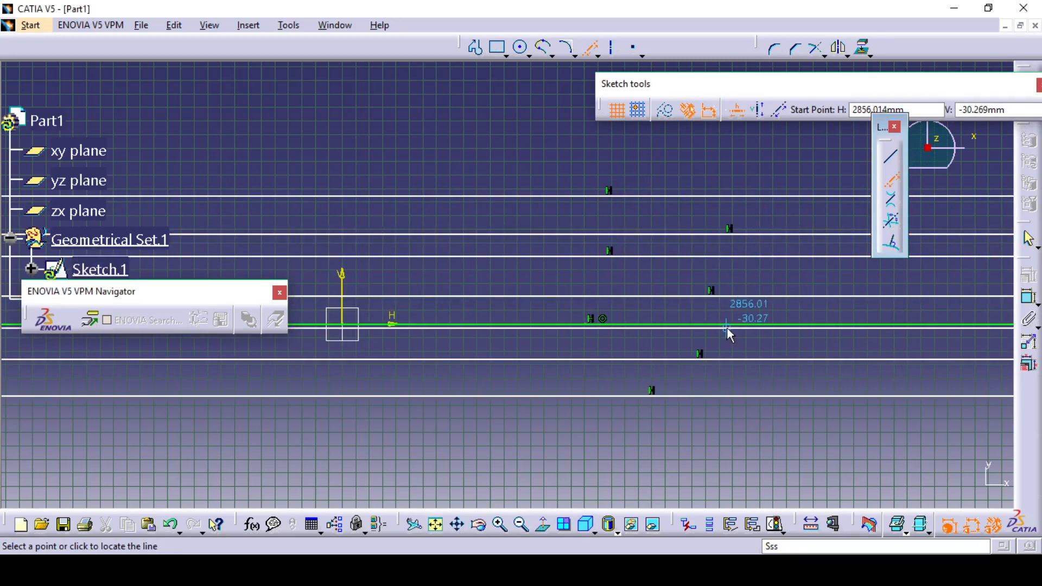
pyautogui.press('Escape')
# Delete the seven horizontal infinite lines one at a time, from the highest to the lowest
pyautogui.moveTo(678, 237); pyautogui.dragTo(790, 413)
pyautogui.click(741, 195)
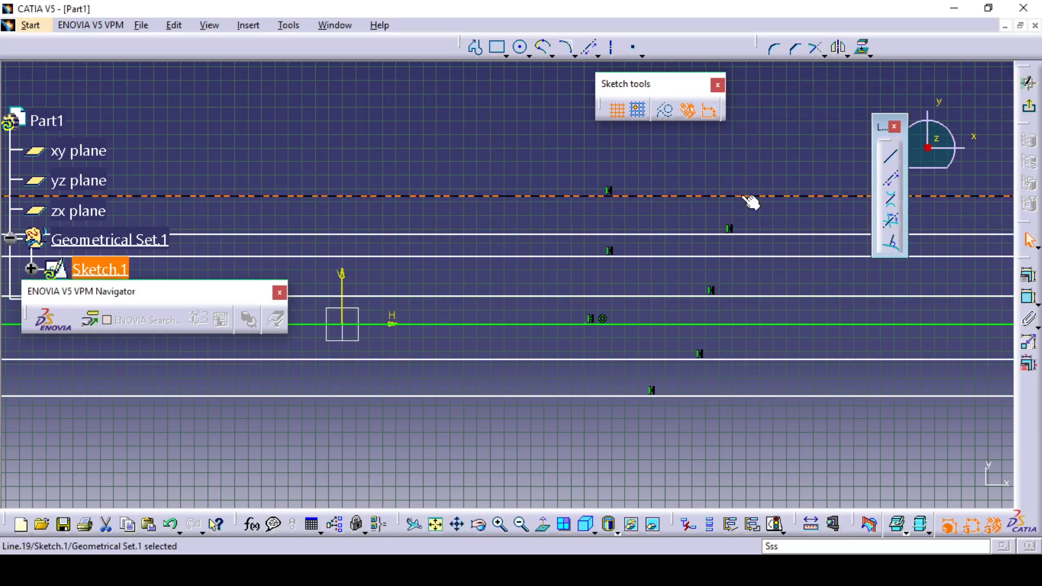
pyautogui.press('Delete')
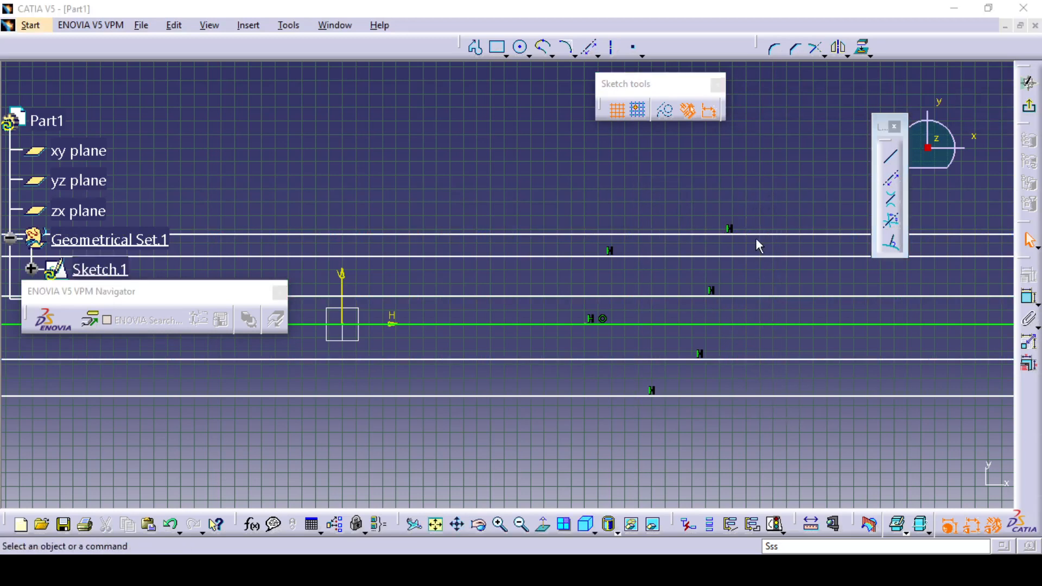
pyautogui.click(755, 234)
pyautogui.press('Delete')
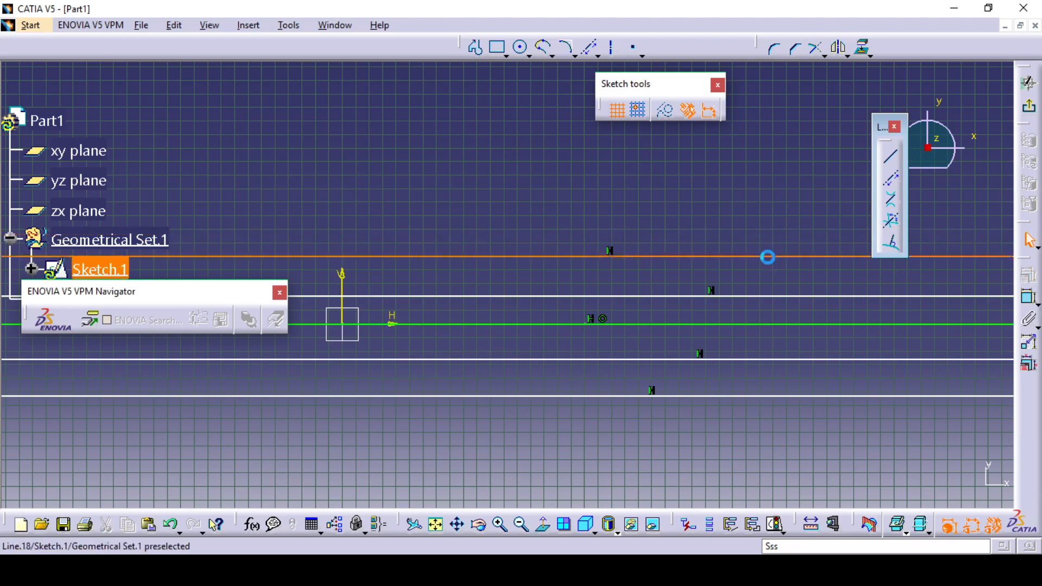
pyautogui.click(767, 256)
pyautogui.press('Delete')
pyautogui.click(781, 296)
pyautogui.press('Delete')
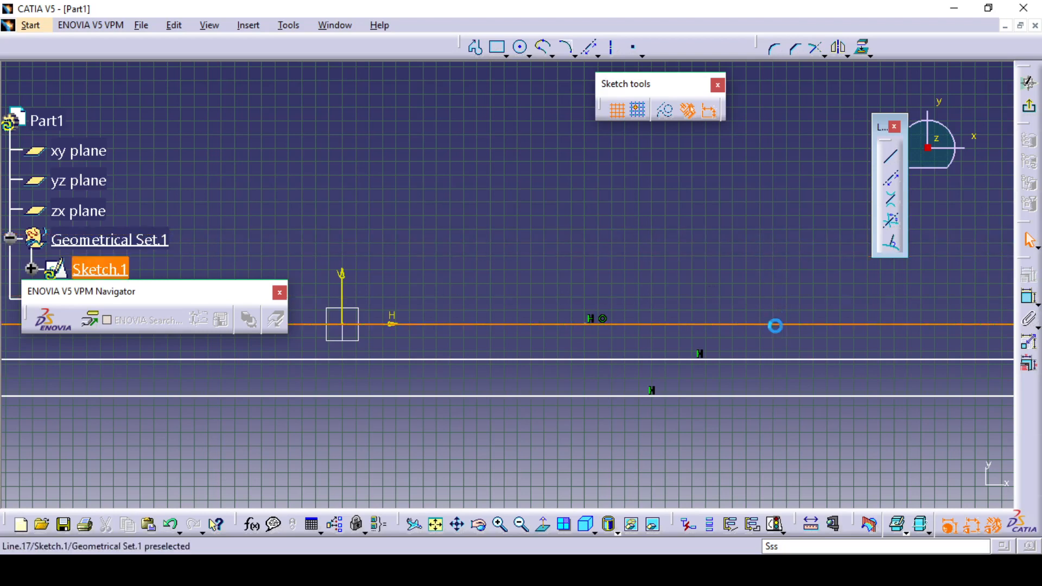
pyautogui.click(775, 324)
pyautogui.press('Delete')
pyautogui.click(773, 360)
pyautogui.press('Delete')
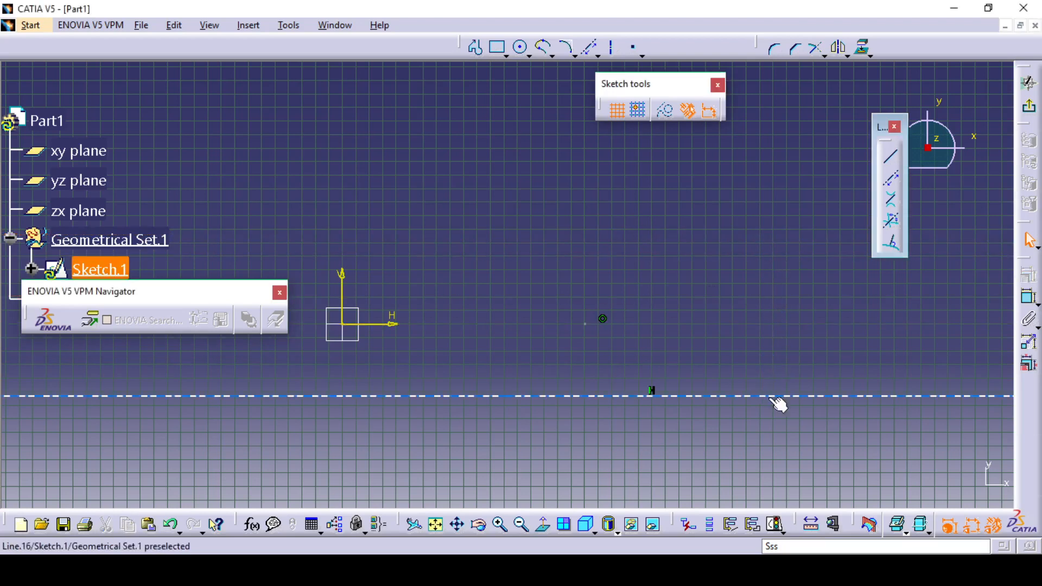
pyautogui.click(768, 396)
pyautogui.press('Delete')
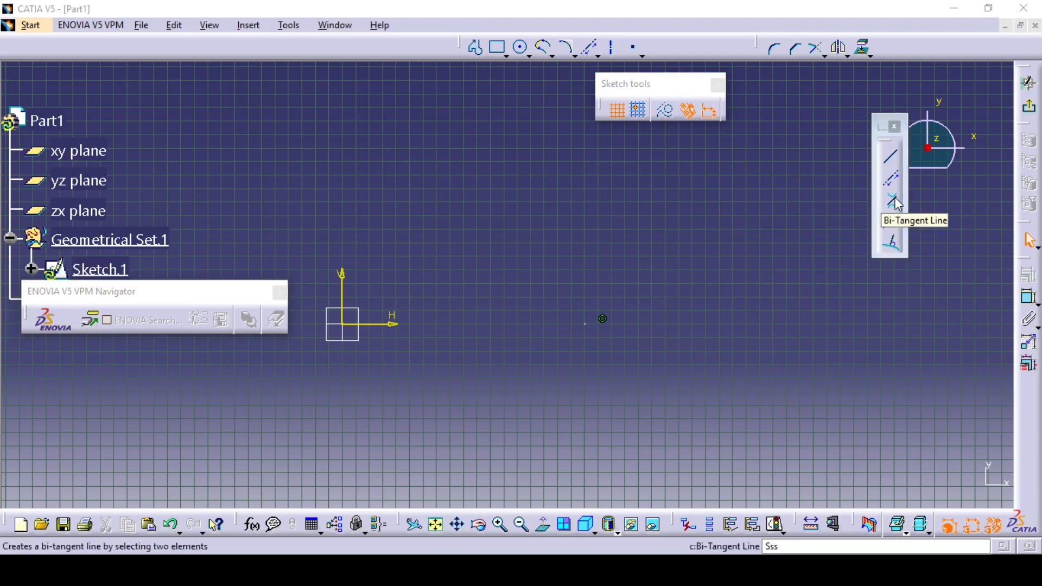
# Draw a small circle above the horizontal axis and a larger circle well below it, roughly in line vertically
pyautogui.click(522, 49)
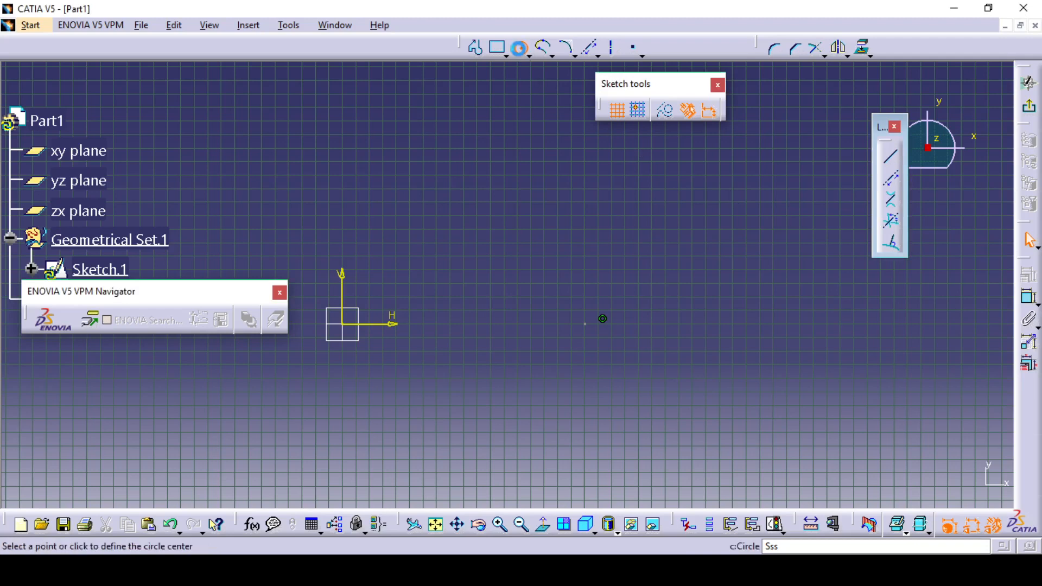
pyautogui.click(643, 227)
pyautogui.click(663, 279)
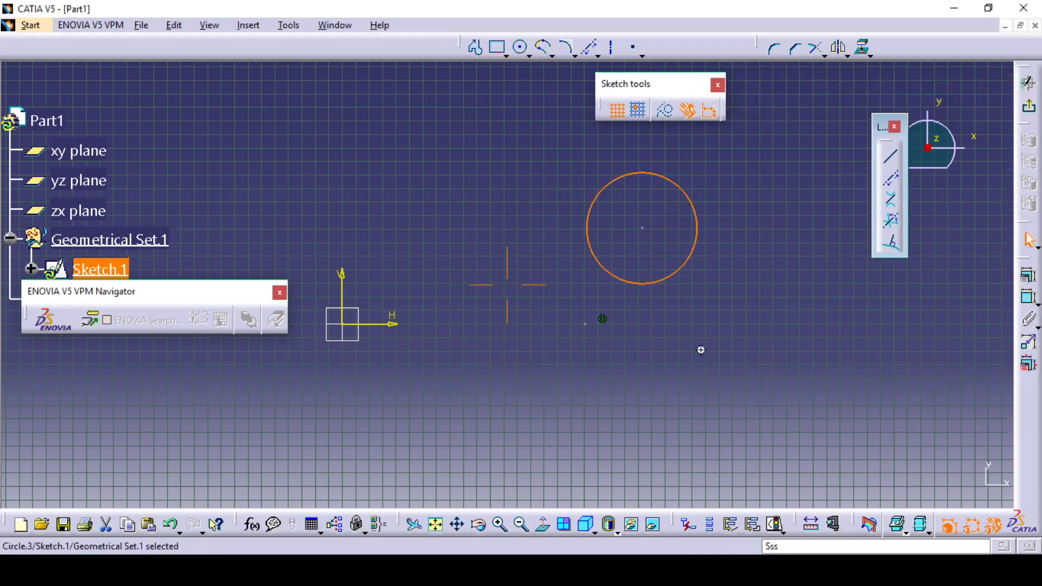
pyautogui.moveTo(583, 140); pyautogui.dragTo(559, 71, button='middle')
pyautogui.click(521, 47)
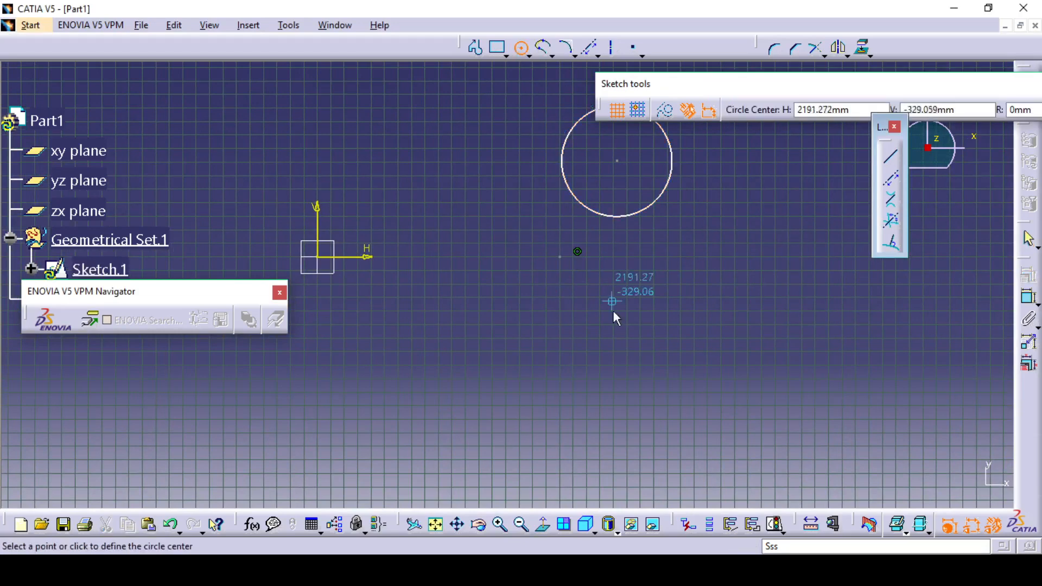
pyautogui.click(611, 456)
pyautogui.click(634, 352)
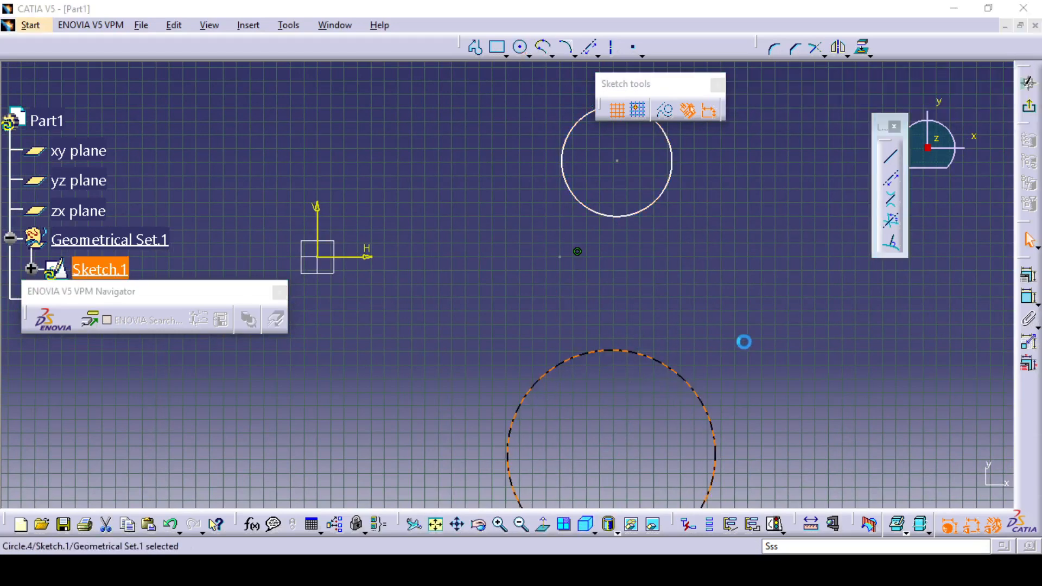
pyautogui.moveTo(744, 350); pyautogui.dragTo(734, 378, button='middle')
pyautogui.click(772, 324)
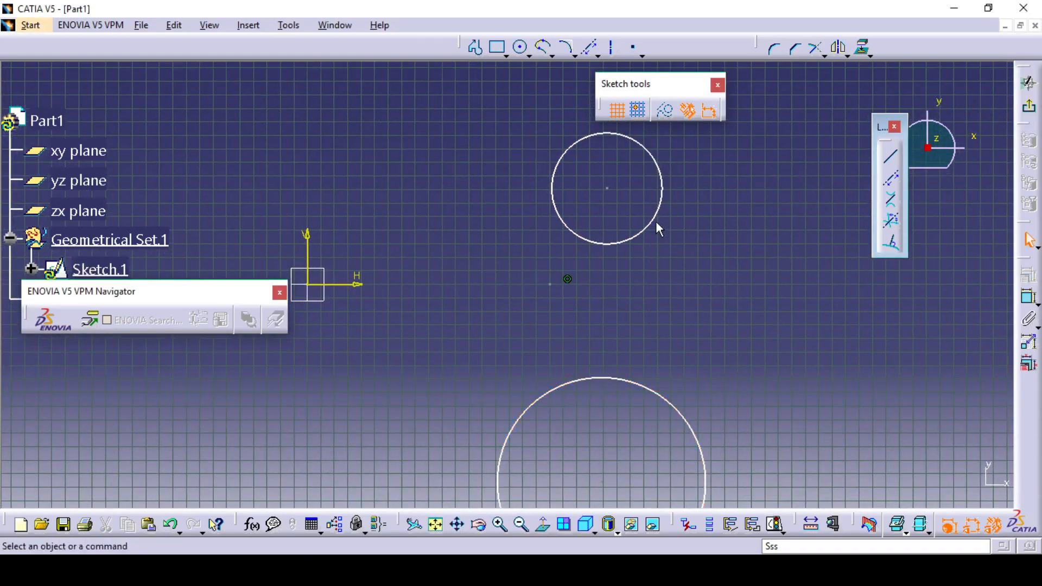
# Draw two crossing bi-tangent lines between the circles, each joining one side of the small circle to the opposite side of the large one
pyautogui.click(892, 201)
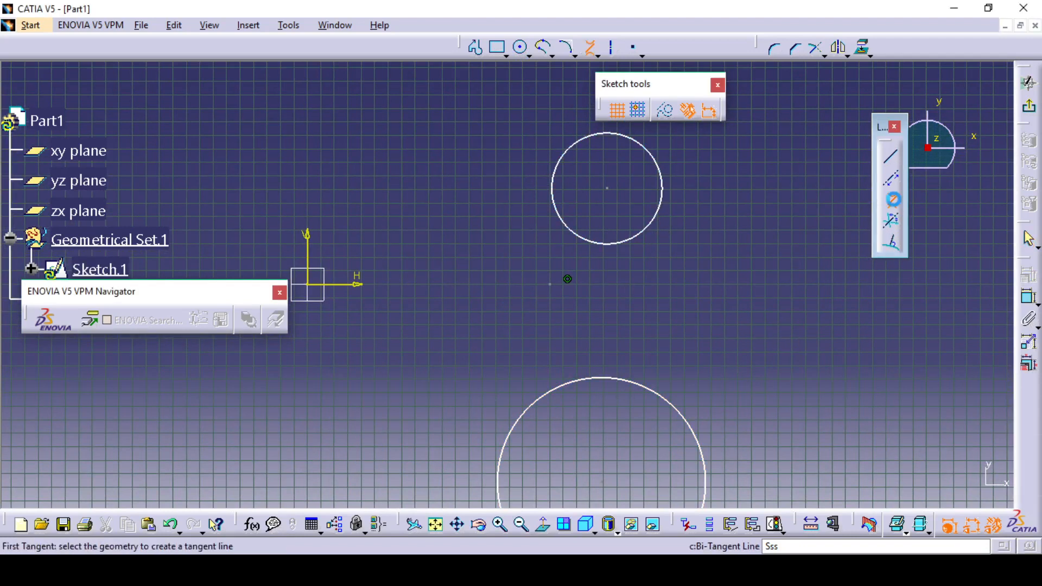
pyautogui.click(663, 202)
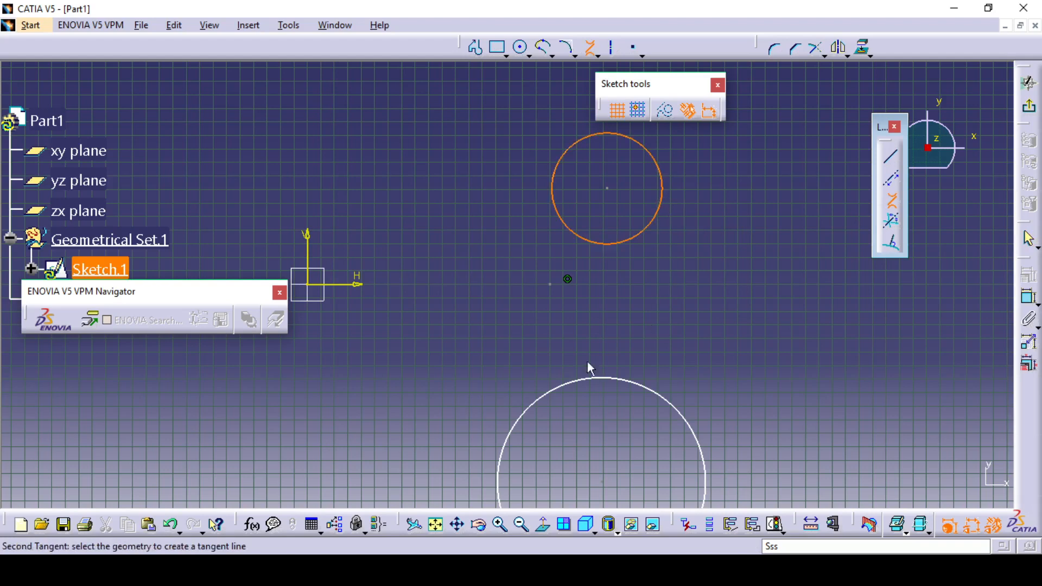
pyautogui.click(538, 411)
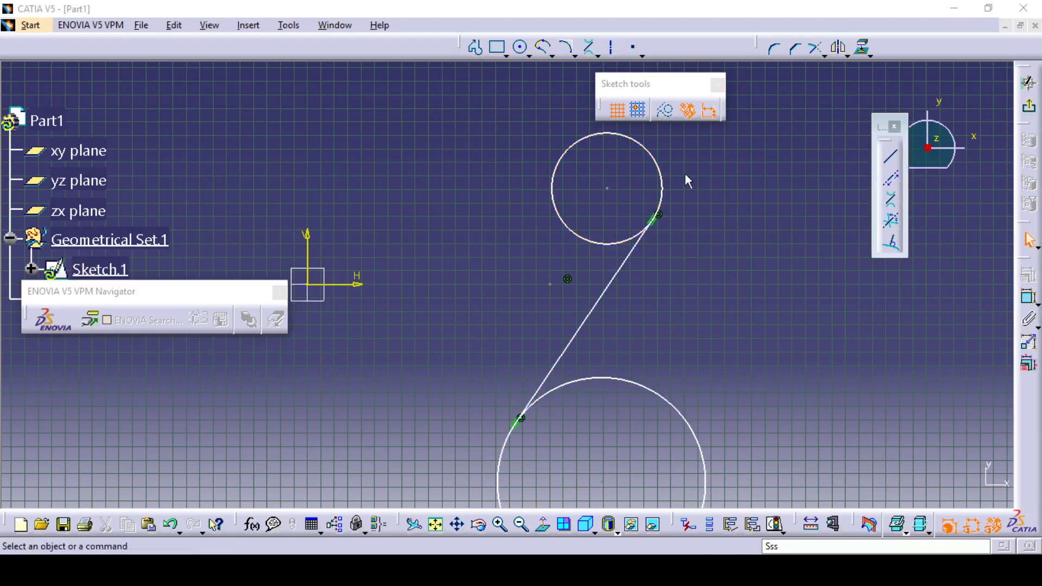
pyautogui.click(892, 199)
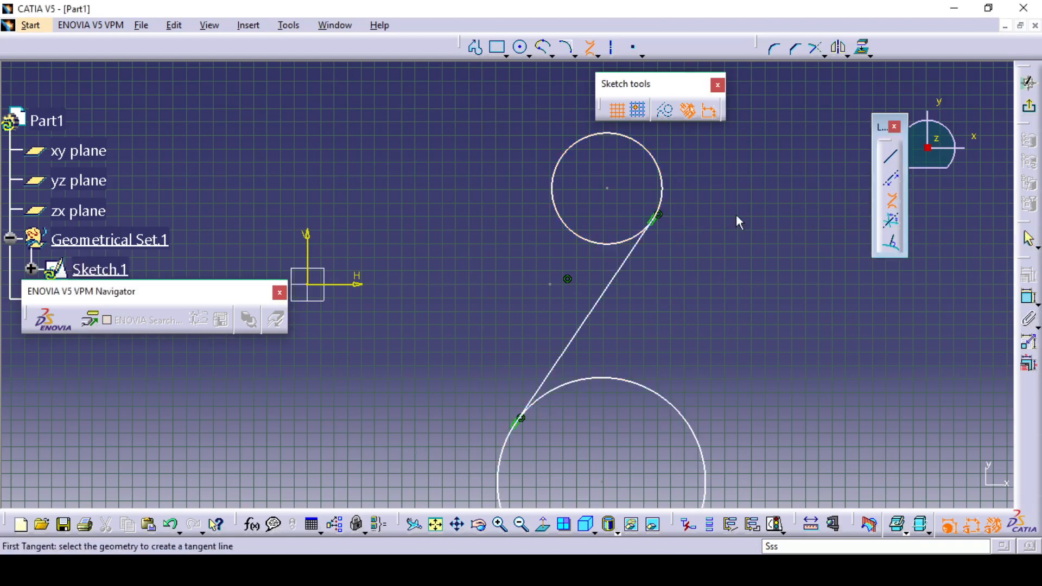
pyautogui.click(566, 219)
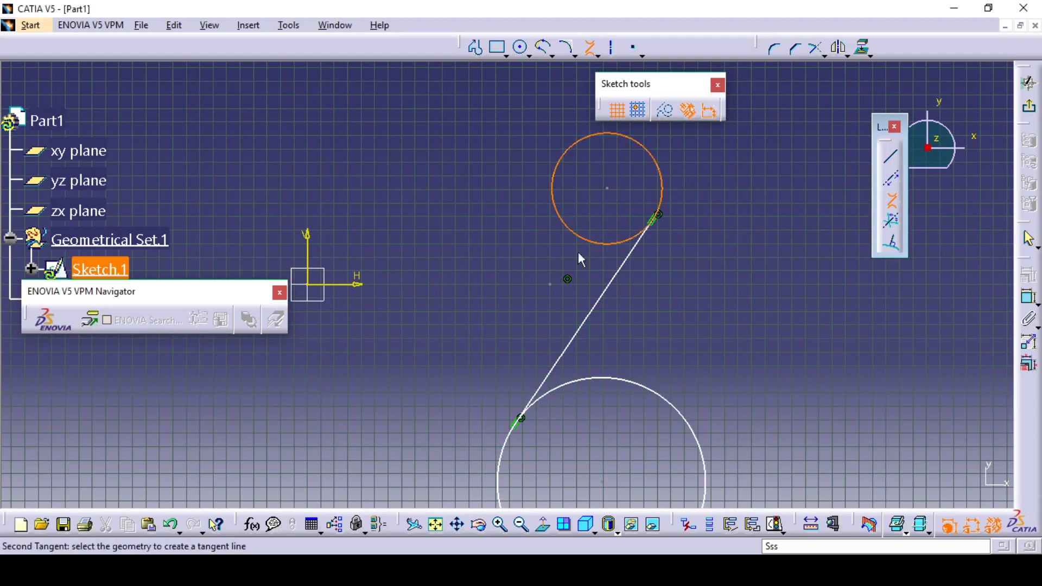
pyautogui.click(681, 403)
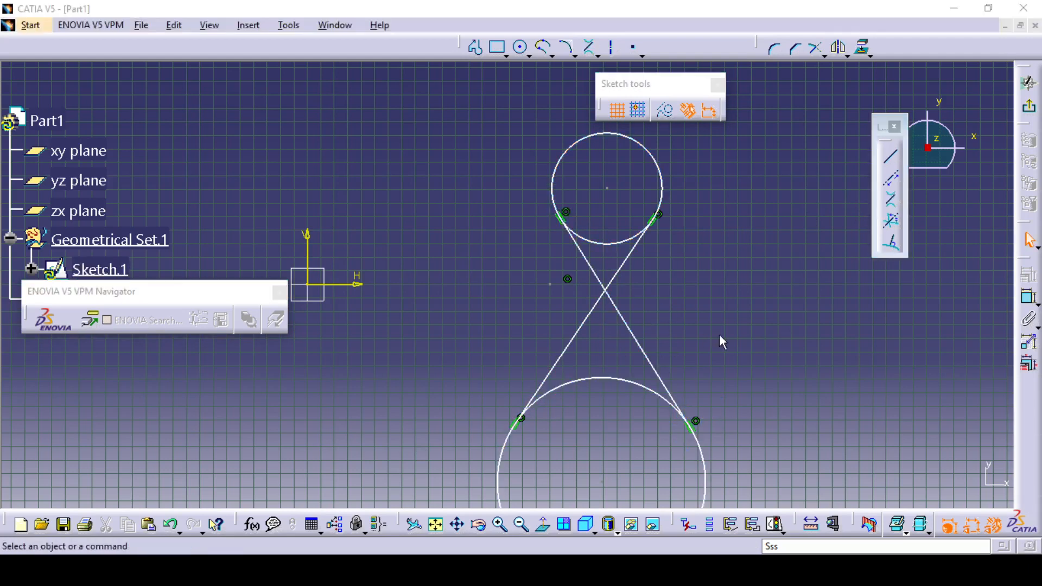
# Draw two outer bi-tangent lines between the small and large circles, one along their right sides and one along their left sides
pyautogui.moveTo(719, 337); pyautogui.dragTo(709, 301, button='middle')
pyautogui.click(897, 206)
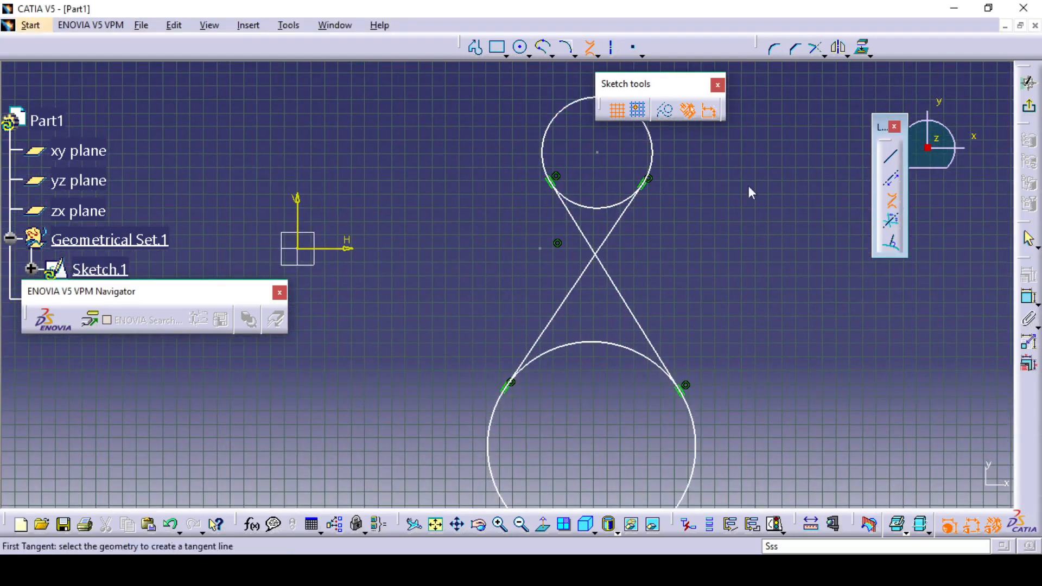
pyautogui.click(654, 155)
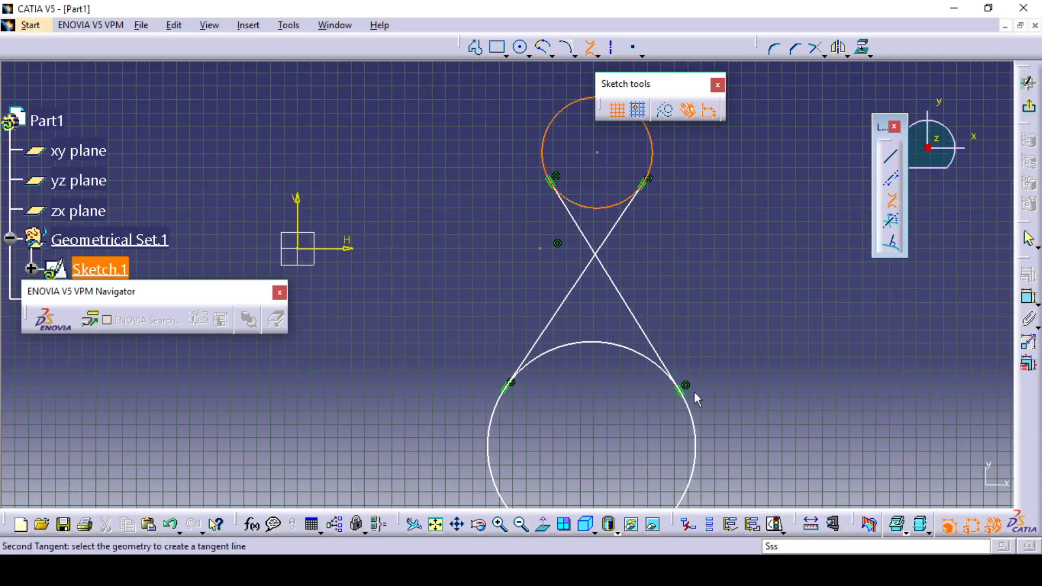
pyautogui.click(696, 422)
pyautogui.click(891, 201)
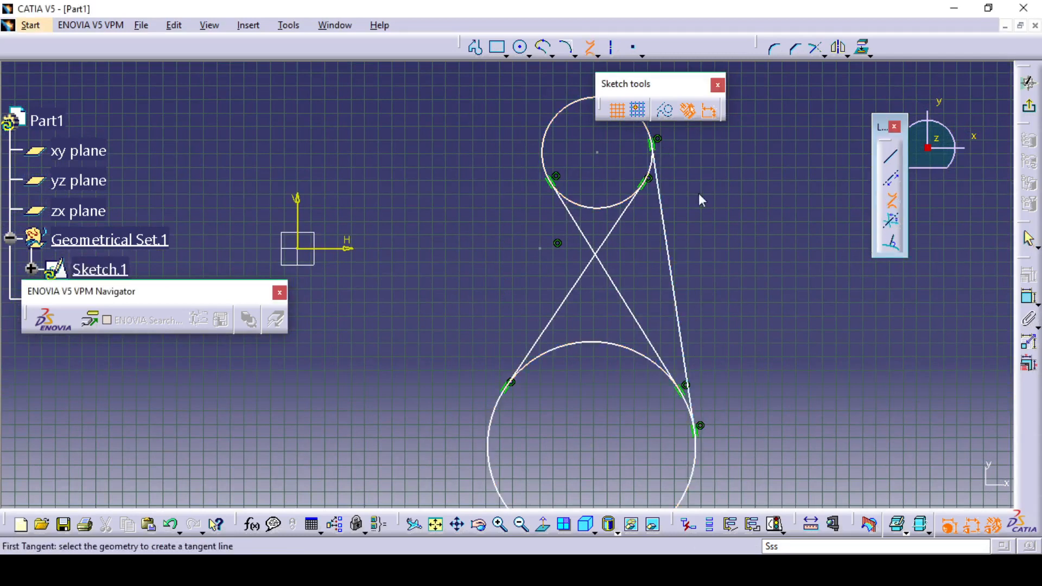
pyautogui.click(544, 135)
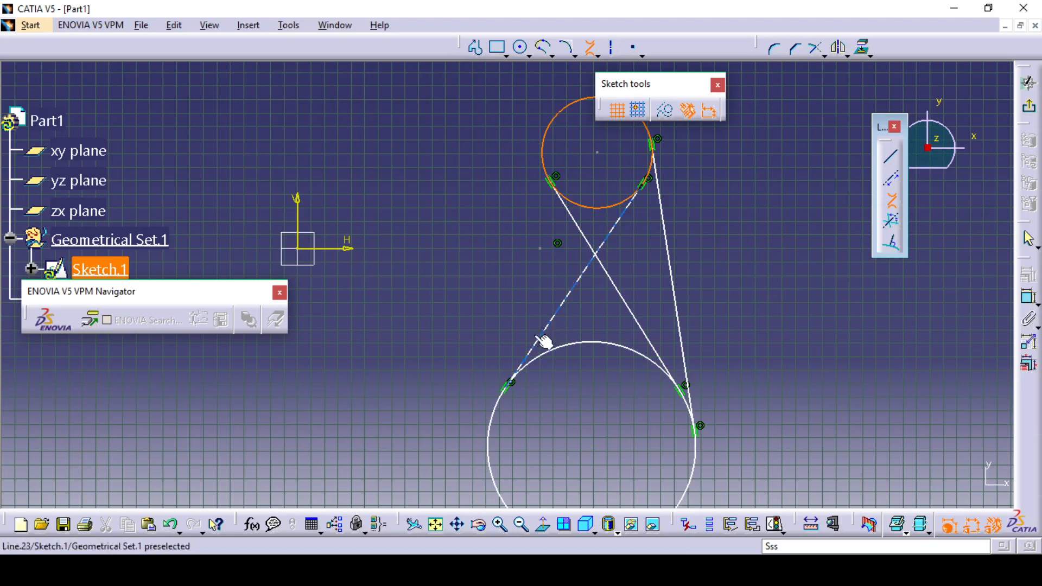
pyautogui.click(496, 406)
# Delete the two circles together with all four bi-tangent lines from the sketch
pyautogui.moveTo(600, 337)
pyautogui.mouseDown(button='middle')
pyautogui.moveTo(604, 317)
pyautogui.moveTo(687, 376)
pyautogui.mouseUp(button='middle')
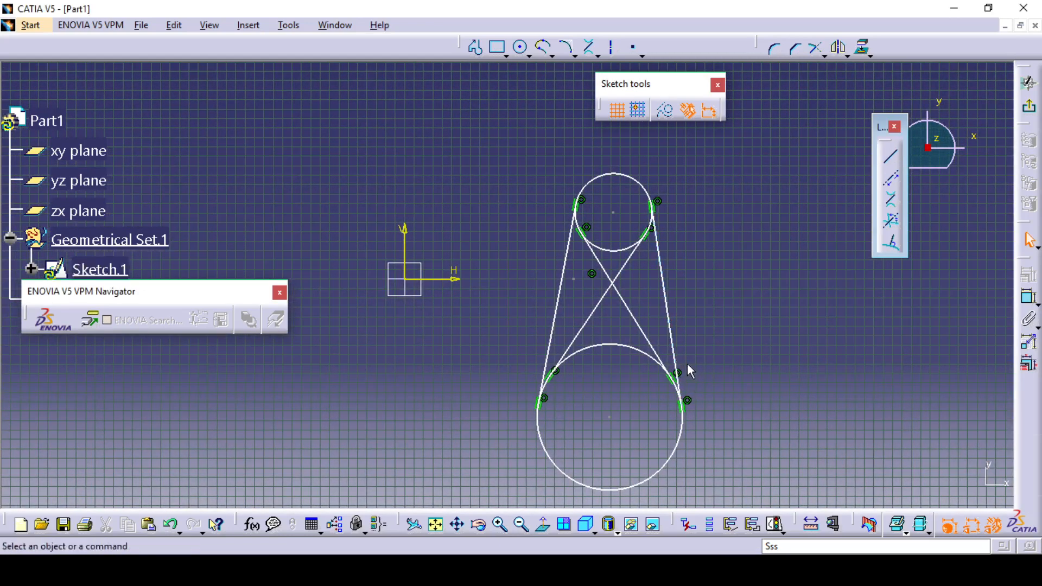
pyautogui.moveTo(687, 363)
pyautogui.keyDown('ctrl'); pyautogui.mouseDown(button='middle')
pyautogui.moveTo(622, 340)
pyautogui.moveTo(538, 337)
pyautogui.mouseUp(button='middle'); pyautogui.keyUp('ctrl')
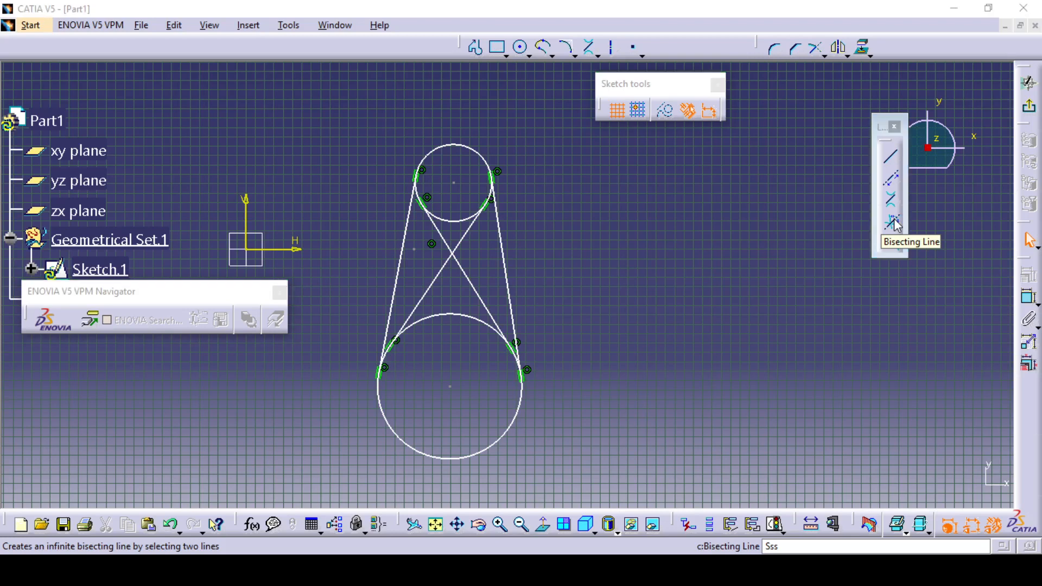
pyautogui.moveTo(333, 126)
pyautogui.mouseDown()
pyautogui.moveTo(517, 471)
pyautogui.moveTo(580, 483)
pyautogui.mouseUp()
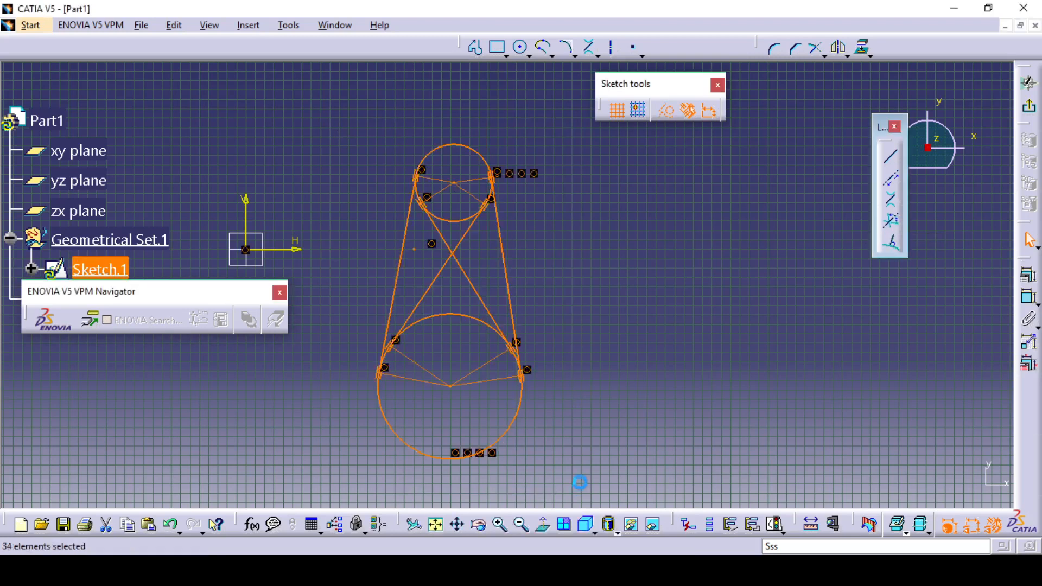
pyautogui.press('Delete')
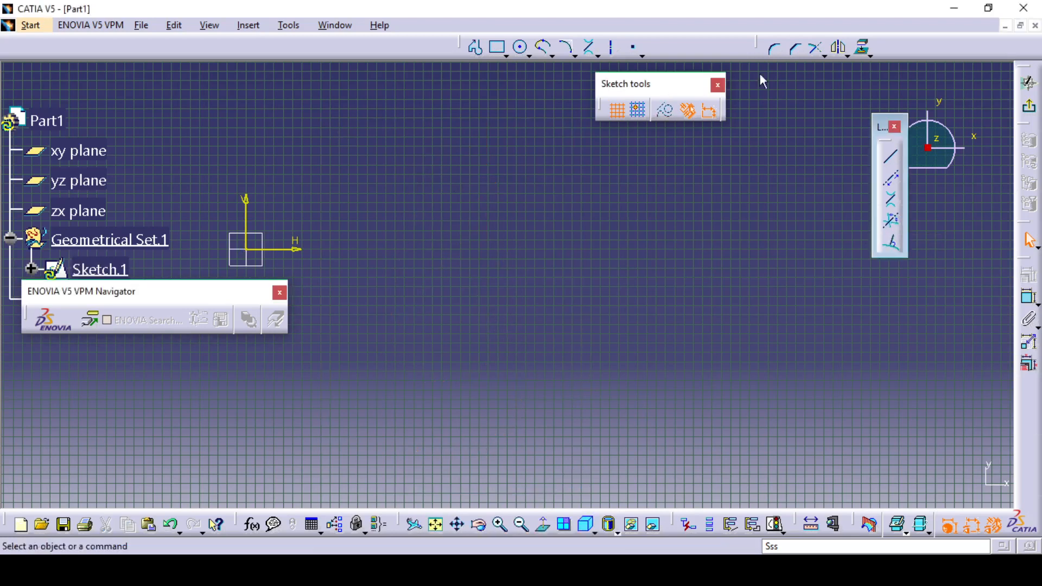
# Draw a long, nearly vertical line and a second, nearly horizontal line crossing it perpendicularly near its middle
pyautogui.click(889, 159)
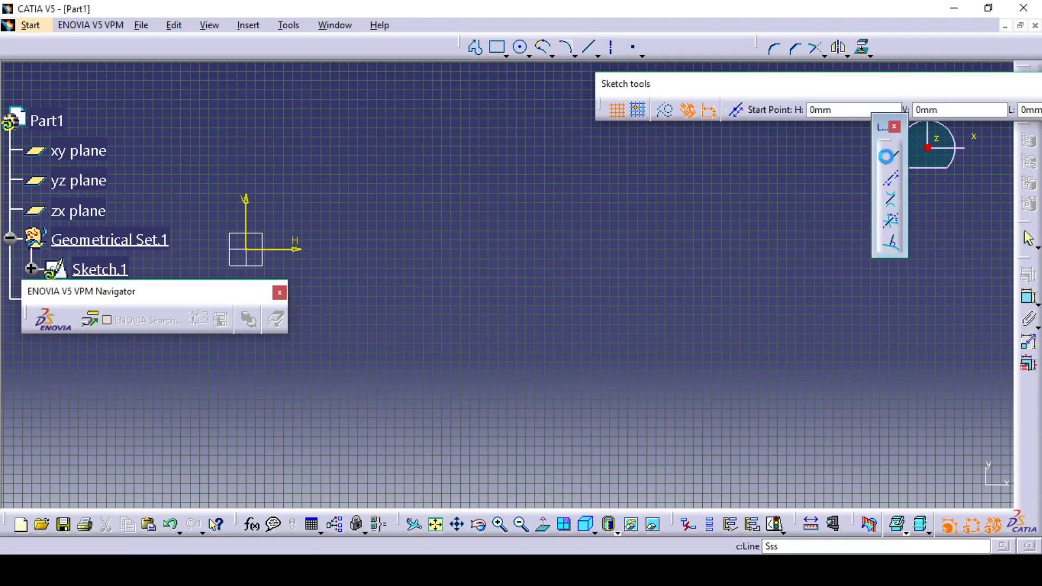
pyautogui.click(889, 158)
pyautogui.click(890, 157)
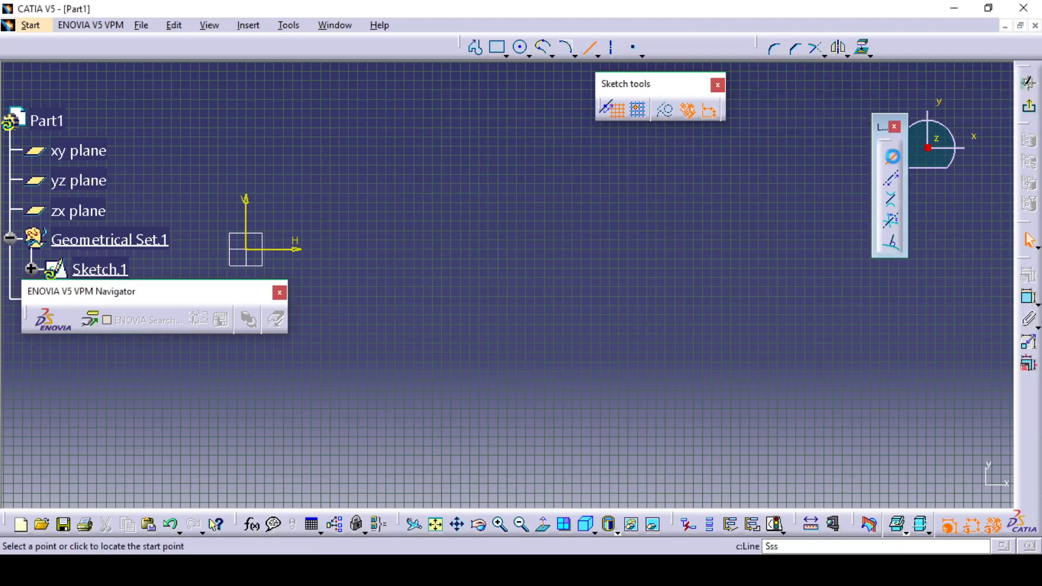
pyautogui.click(523, 170)
pyautogui.click(518, 451)
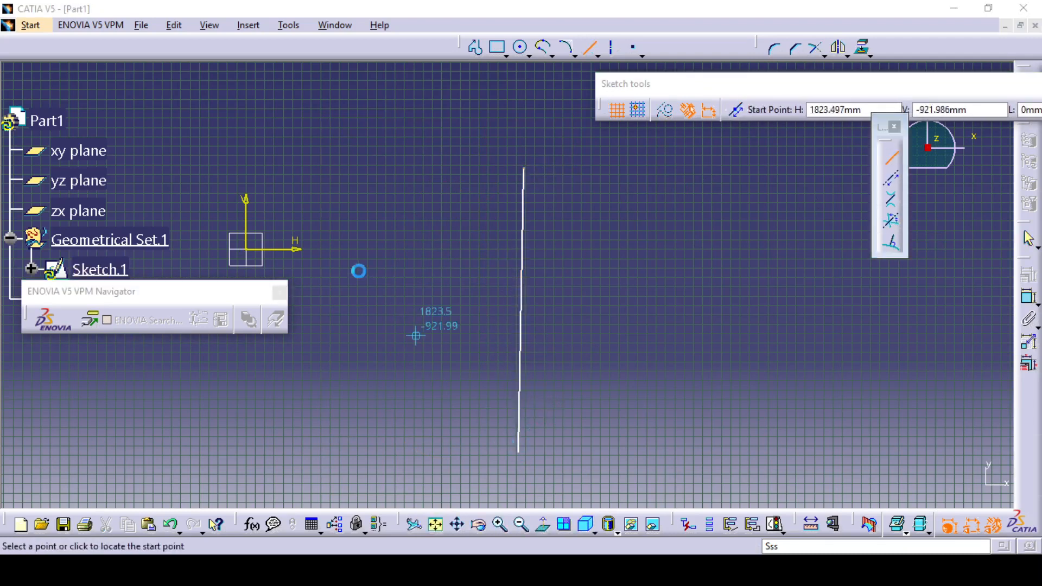
pyautogui.click(335, 283)
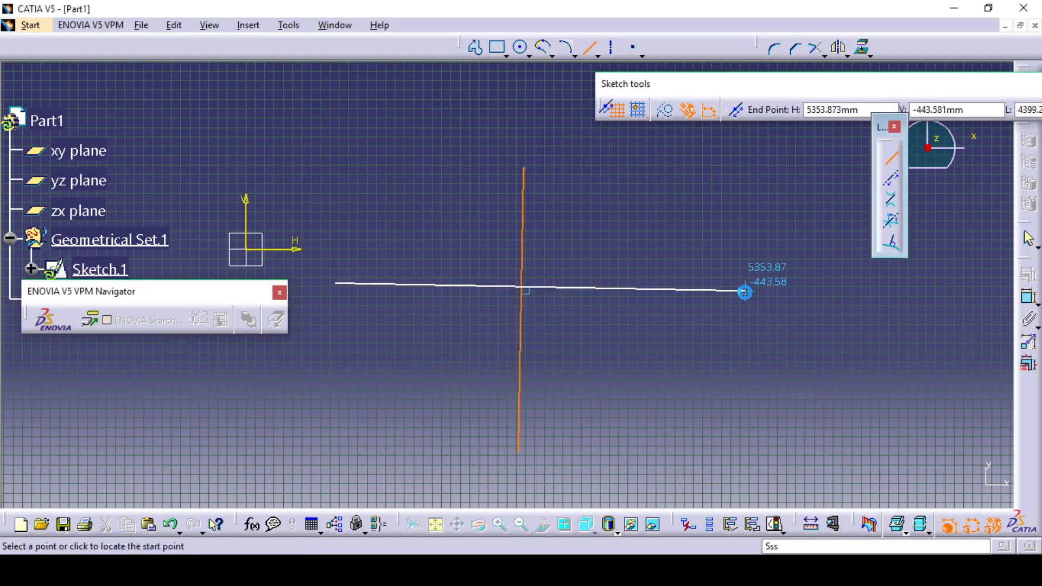
pyautogui.click(746, 291)
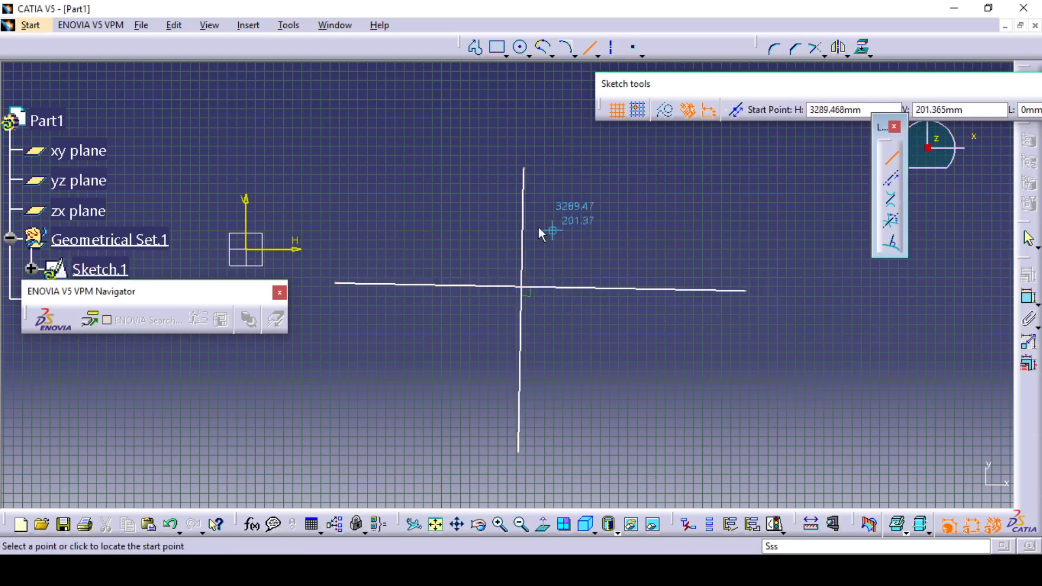
# Create a bisecting line between the nearly horizontal line and the nearly vertical line
pyautogui.click(891, 221)
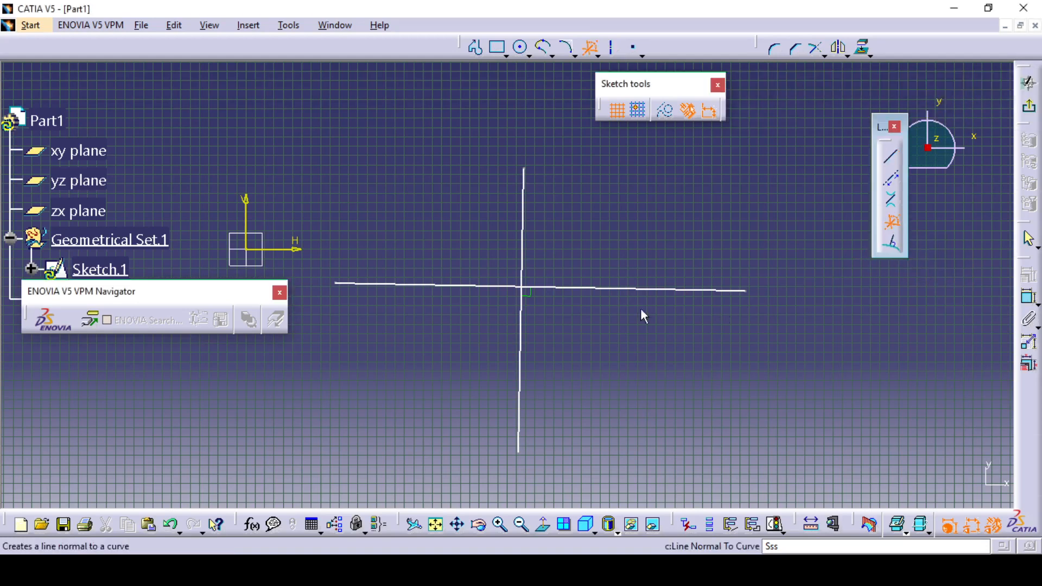
pyautogui.click(612, 294)
pyautogui.click(523, 237)
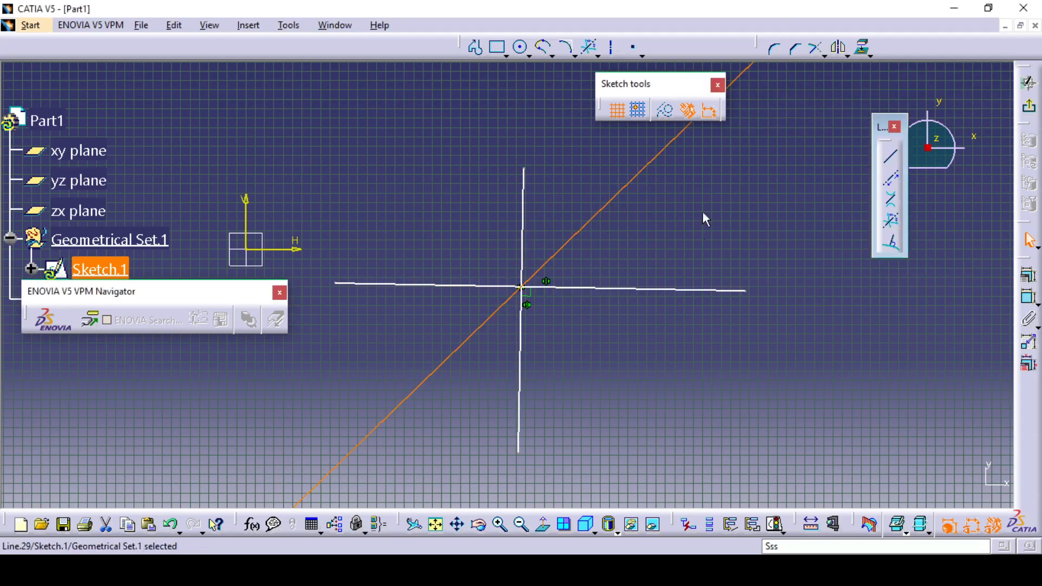
pyautogui.moveTo(702, 325)
pyautogui.mouseDown(button='middle')
pyautogui.moveTo(802, 372)
pyautogui.moveTo(504, 279)
pyautogui.mouseUp(button='middle')
pyautogui.moveTo(784, 356); pyautogui.dragTo(508, 282, button='middle')
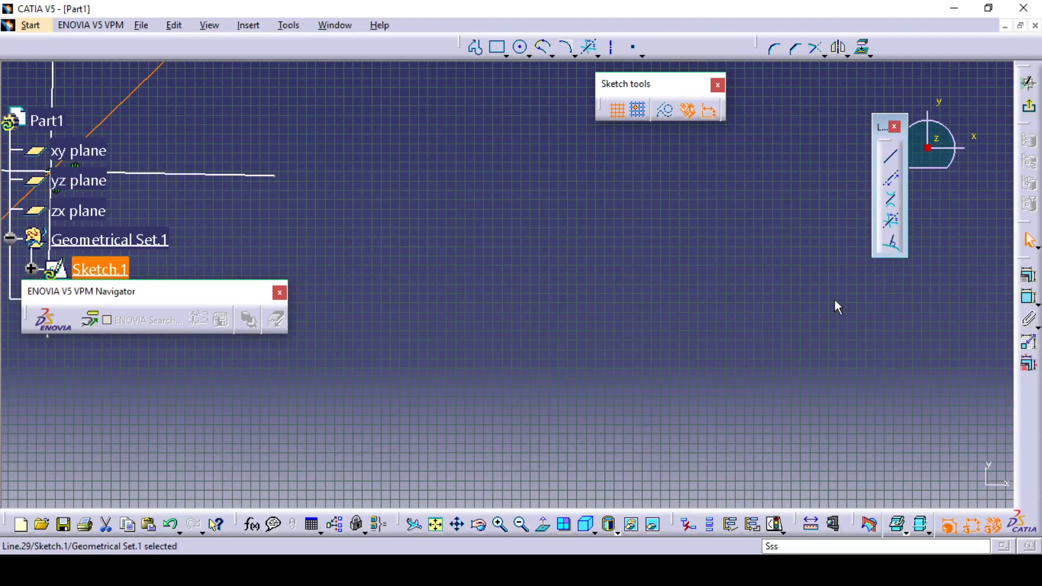
pyautogui.moveTo(698, 375); pyautogui.dragTo(896, 461, button='middle')
pyautogui.moveTo(602, 324)
pyautogui.mouseDown(button='middle')
pyautogui.moveTo(715, 356)
pyautogui.moveTo(730, 395)
pyautogui.moveTo(742, 393)
pyautogui.mouseUp(button='middle')
pyautogui.click(780, 306)
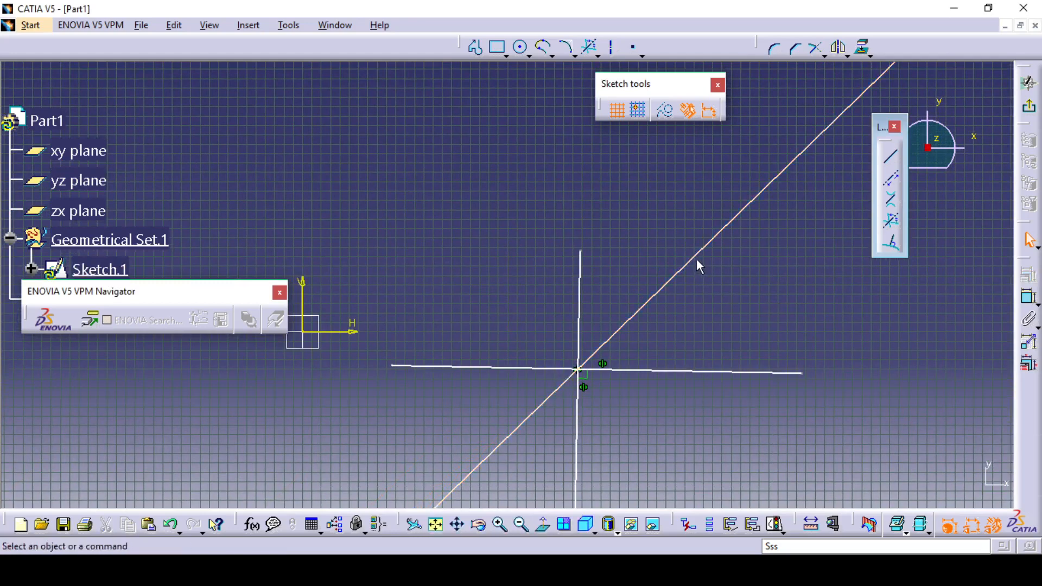
# Add two more bisecting lines, one between the diagonal and the nearly horizontal line, one between the diagonal and the nearly vertical line
pyautogui.click(888, 228)
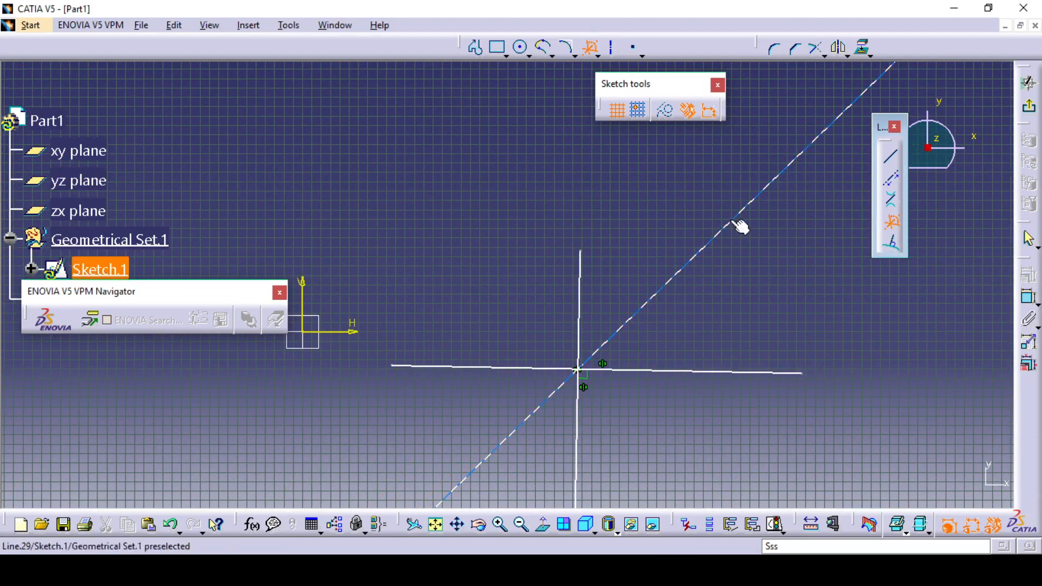
pyautogui.click(738, 223)
pyautogui.click(779, 373)
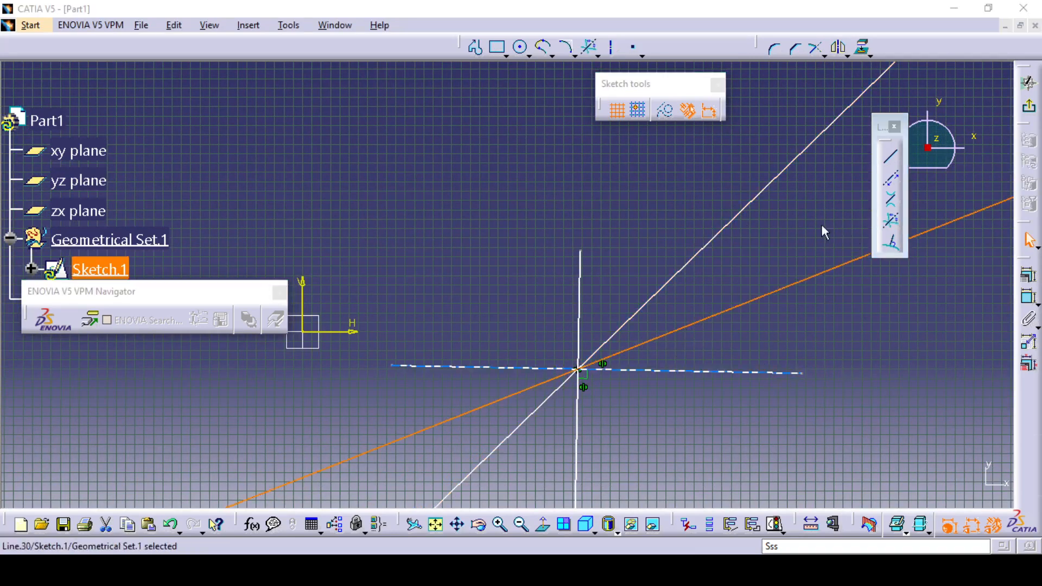
pyautogui.click(891, 221)
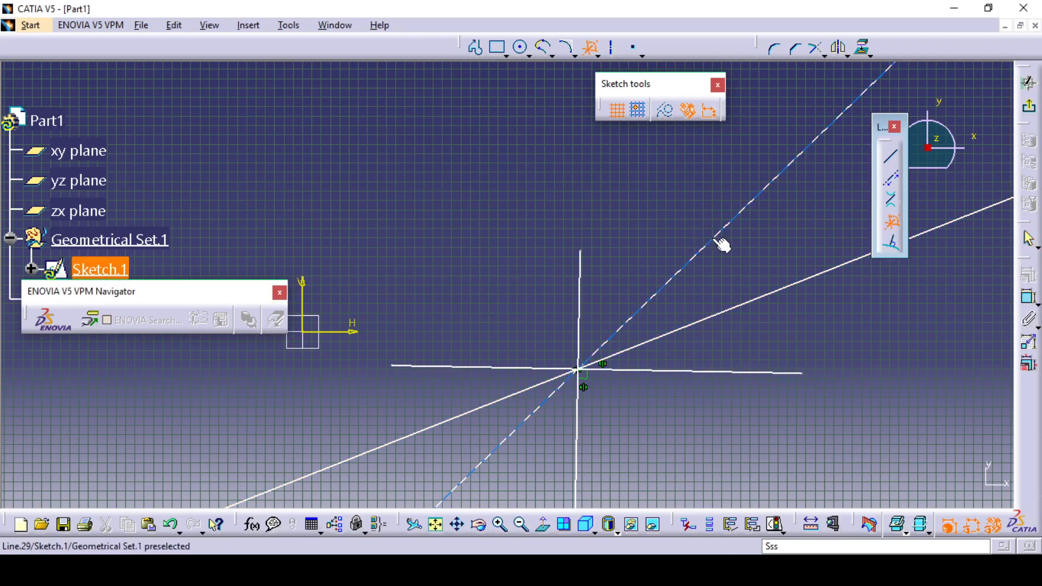
pyautogui.click(698, 250)
pyautogui.click(580, 278)
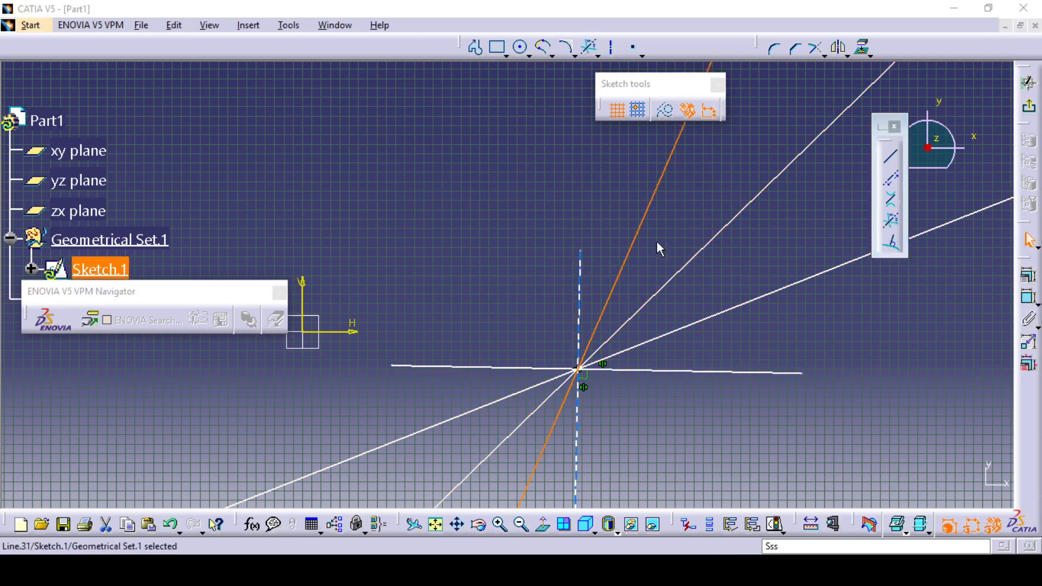
pyautogui.click(740, 406)
pyautogui.moveTo(752, 410); pyautogui.dragTo(740, 396, button='middle')
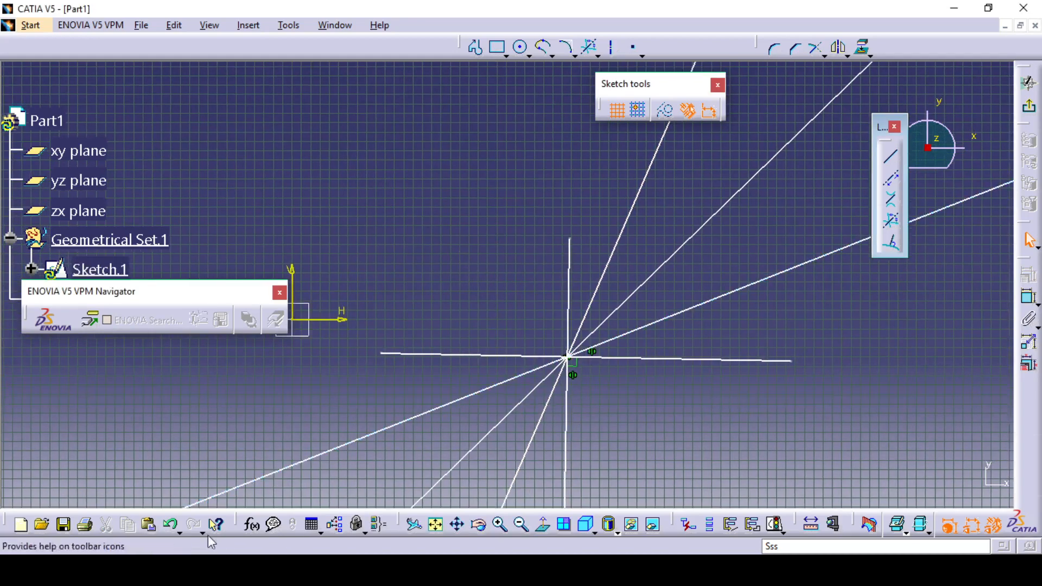
# Undo the three bisecting lines and delete the two perpendicular crossing lines
pyautogui.click(172, 525)
pyautogui.click(172, 525)
pyautogui.click(172, 526)
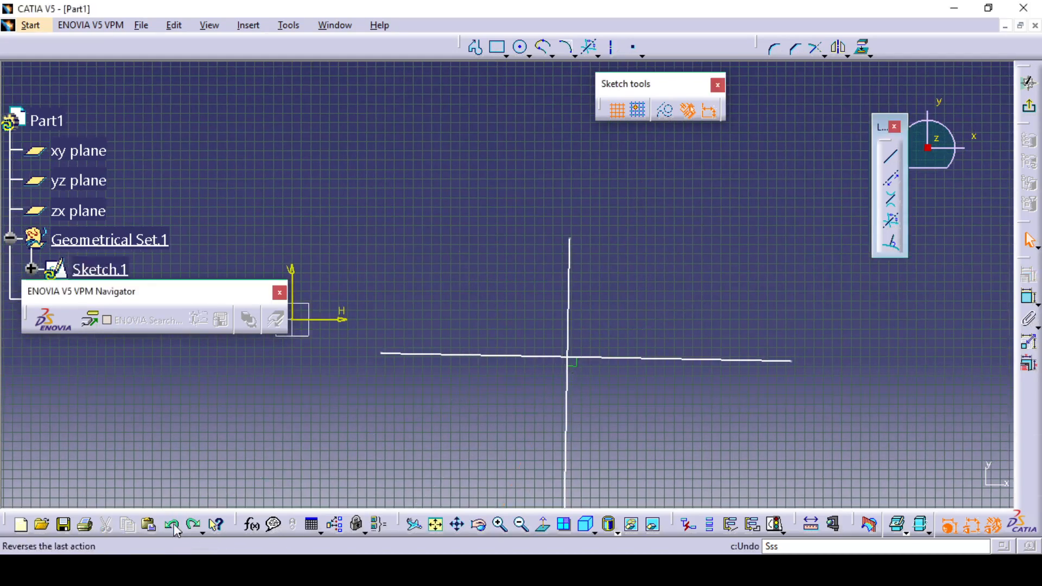
pyautogui.moveTo(343, 208)
pyautogui.mouseDown()
pyautogui.moveTo(673, 442)
pyautogui.moveTo(820, 441)
pyautogui.mouseUp()
pyautogui.press('Delete')
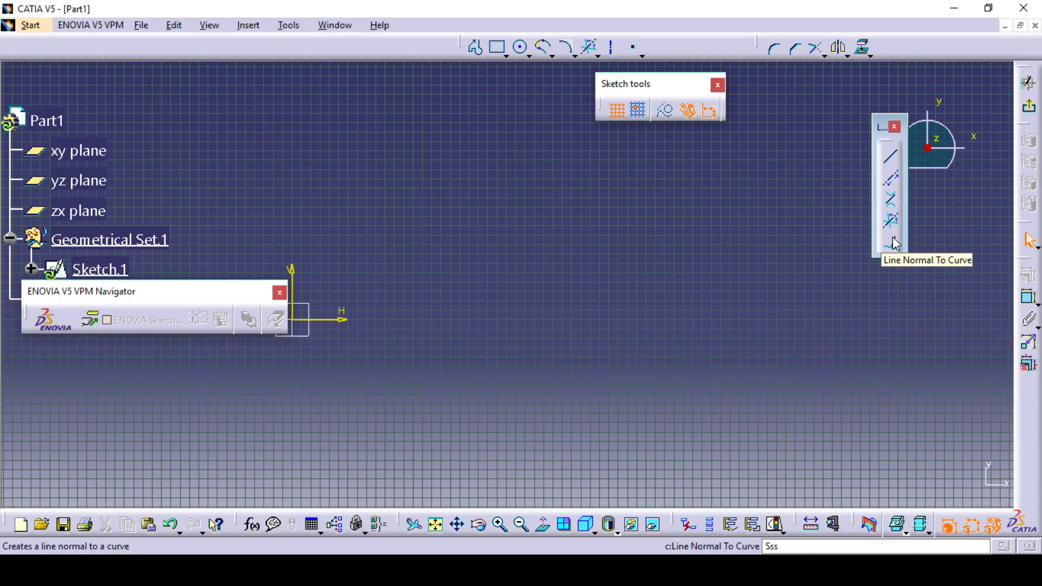
# Draw a wide, upward-bulging three-point arc to the right of the sketch origin, with both ends at about the same height
pyautogui.click(529, 55)
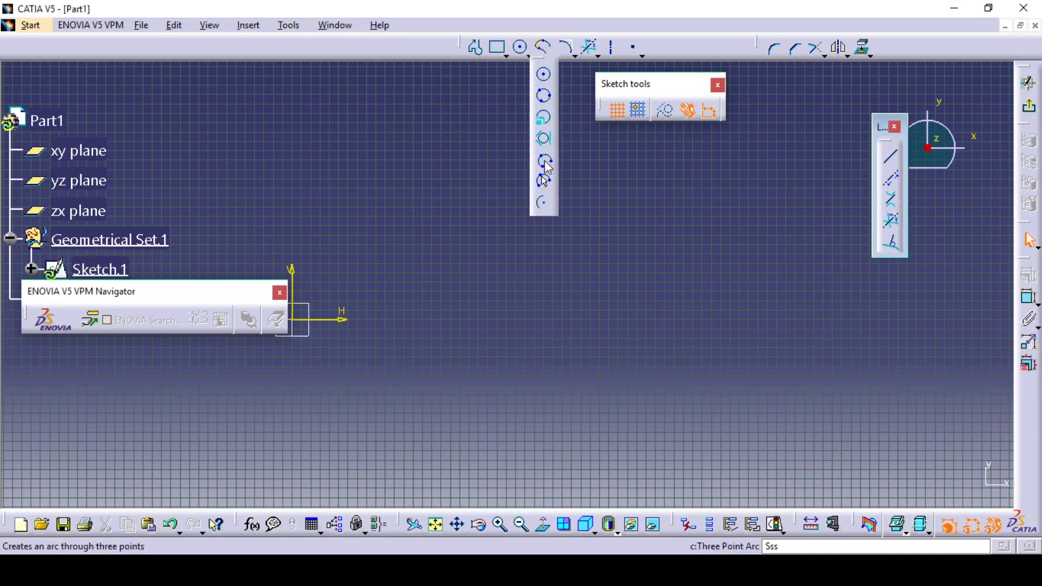
pyautogui.click(545, 164)
pyautogui.click(412, 377)
pyautogui.click(508, 311)
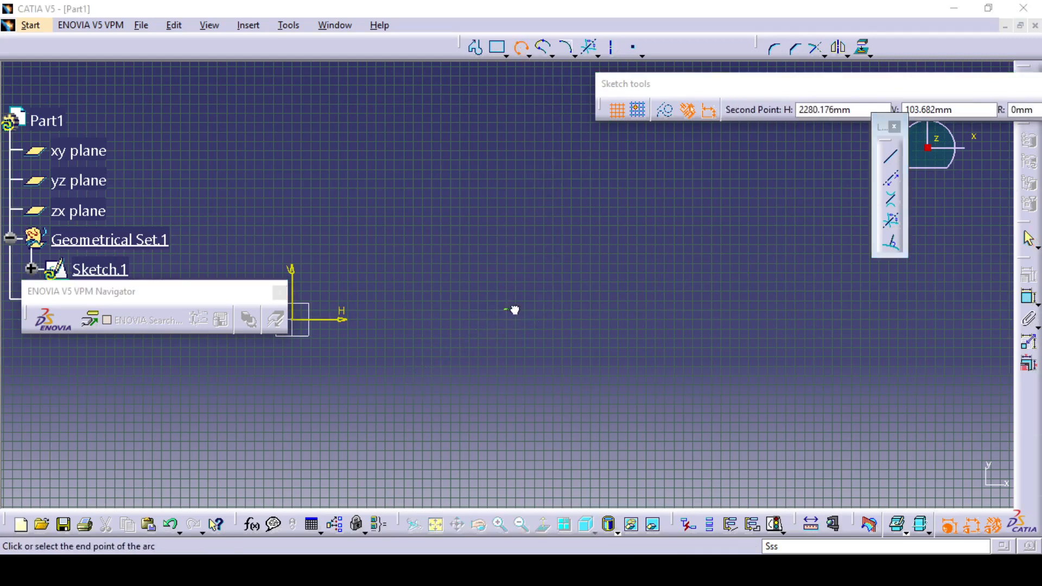
pyautogui.click(694, 379)
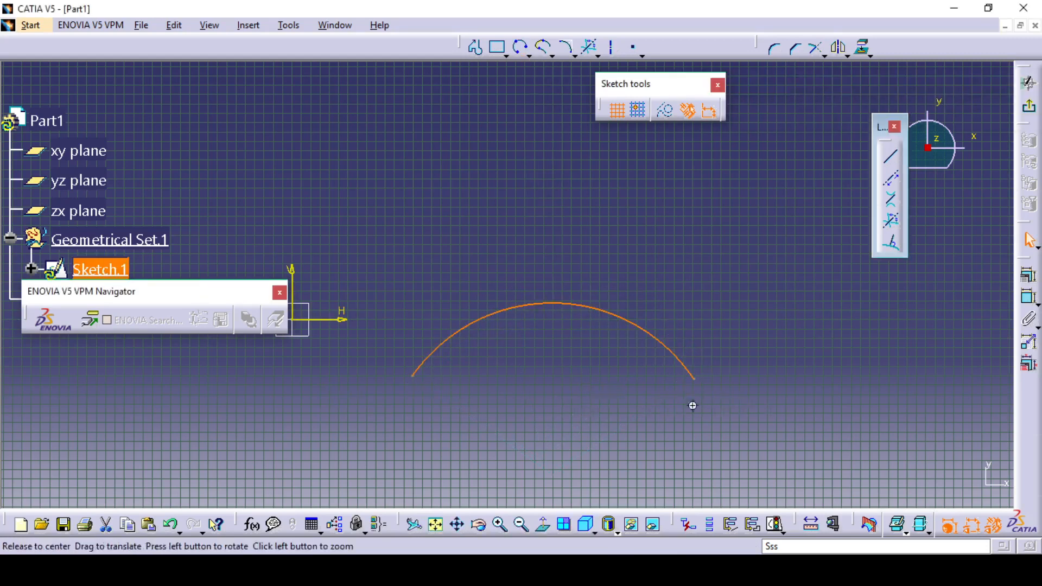
pyautogui.moveTo(693, 406); pyautogui.dragTo(716, 424, button='middle')
pyautogui.click(654, 315)
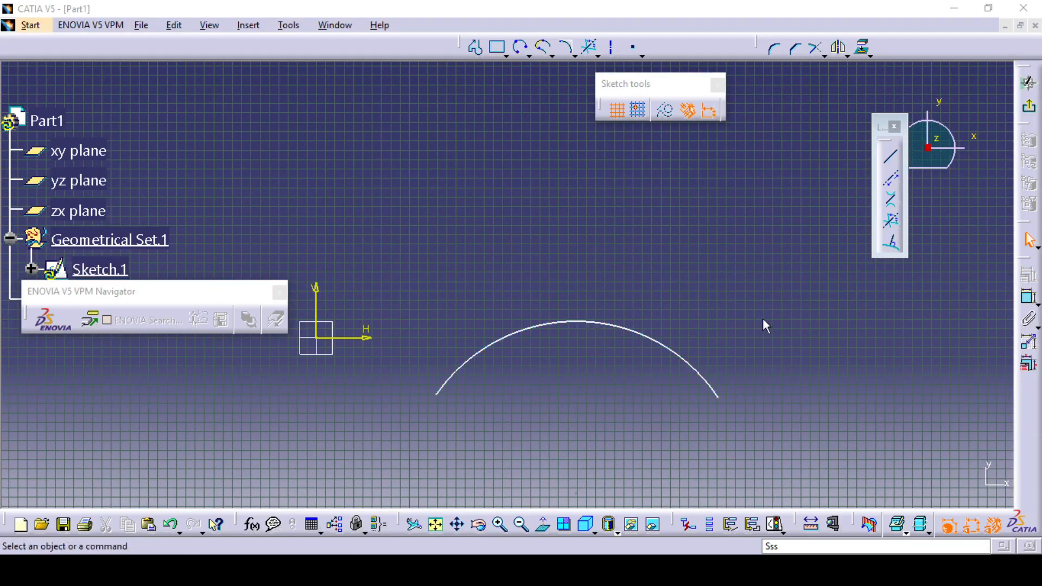
# Draw a line normal to the arc, starting near its crown and extending outward above it
pyautogui.click(893, 247)
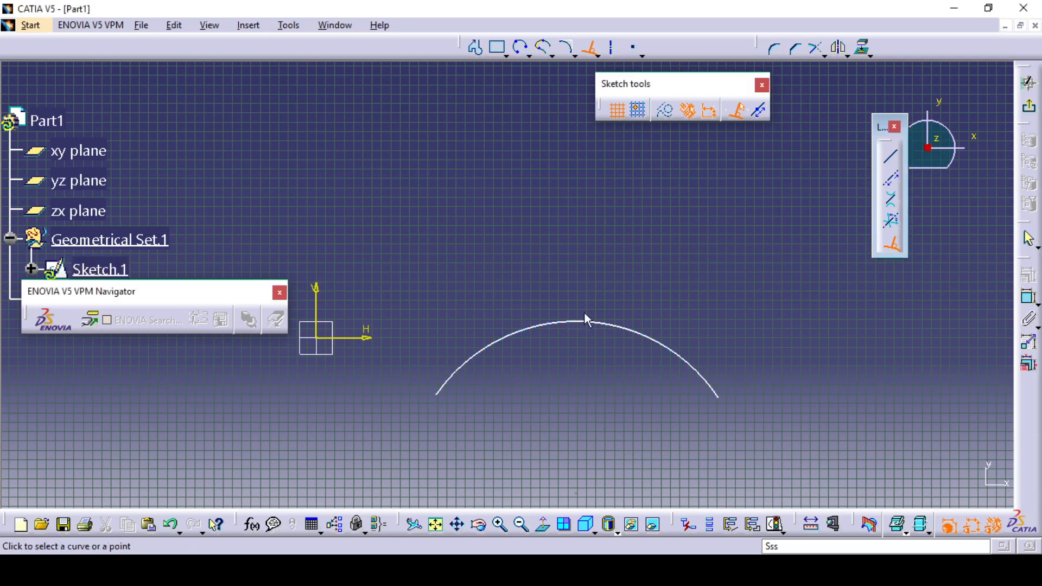
pyautogui.click(589, 321)
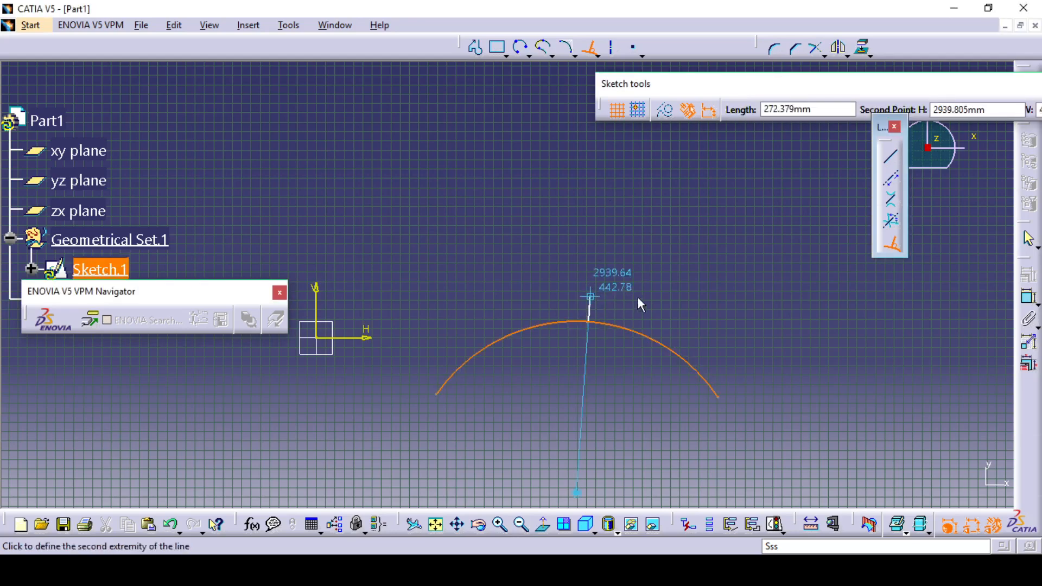
pyautogui.moveTo(651, 282)
pyautogui.mouseDown(button='middle')
pyautogui.moveTo(663, 272)
pyautogui.moveTo(669, 285)
pyautogui.mouseUp(button='middle')
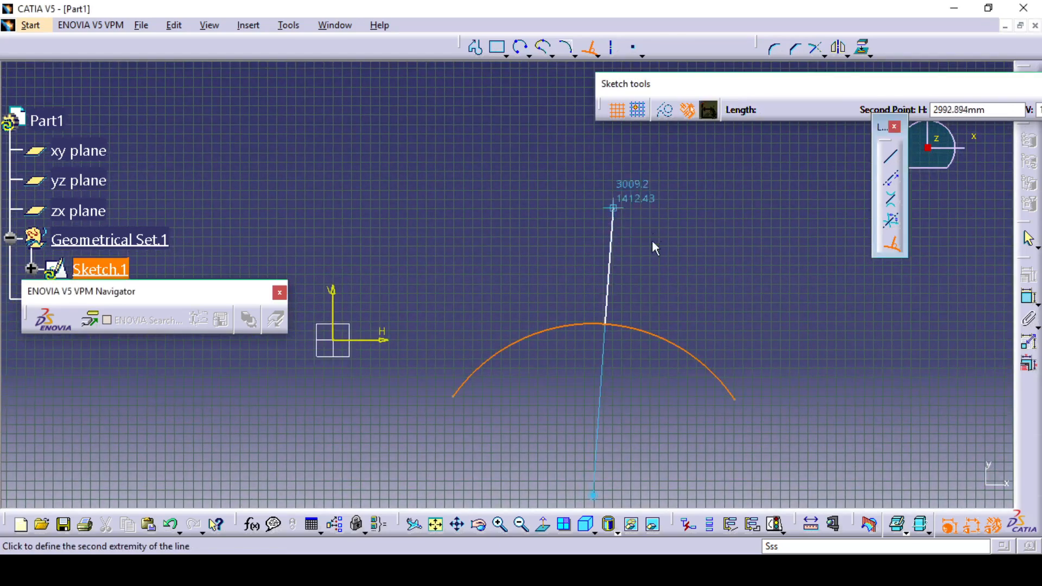
pyautogui.click(659, 209)
pyautogui.moveTo(725, 270); pyautogui.dragTo(758, 285, button='middle')
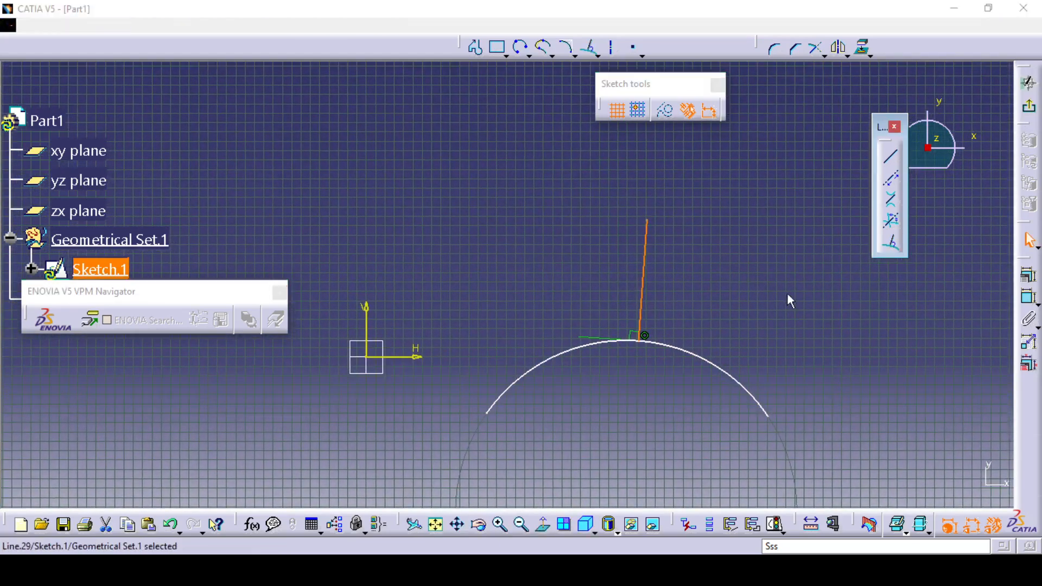
pyautogui.click(788, 293)
# Draw a second line normal to the arc, starting on its left portion and extending outward to the upper left
pyautogui.click(891, 247)
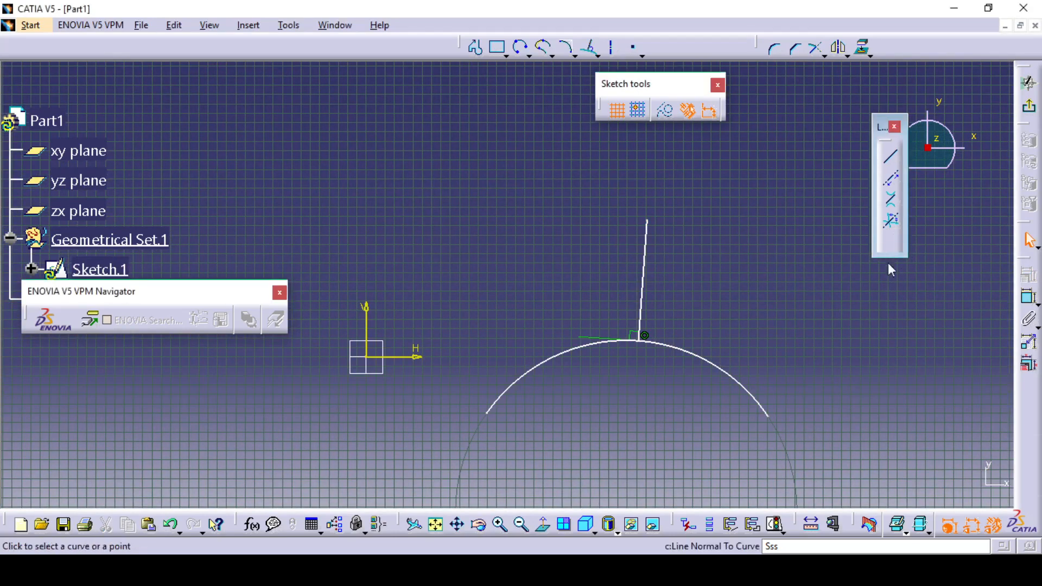
pyautogui.click(539, 373)
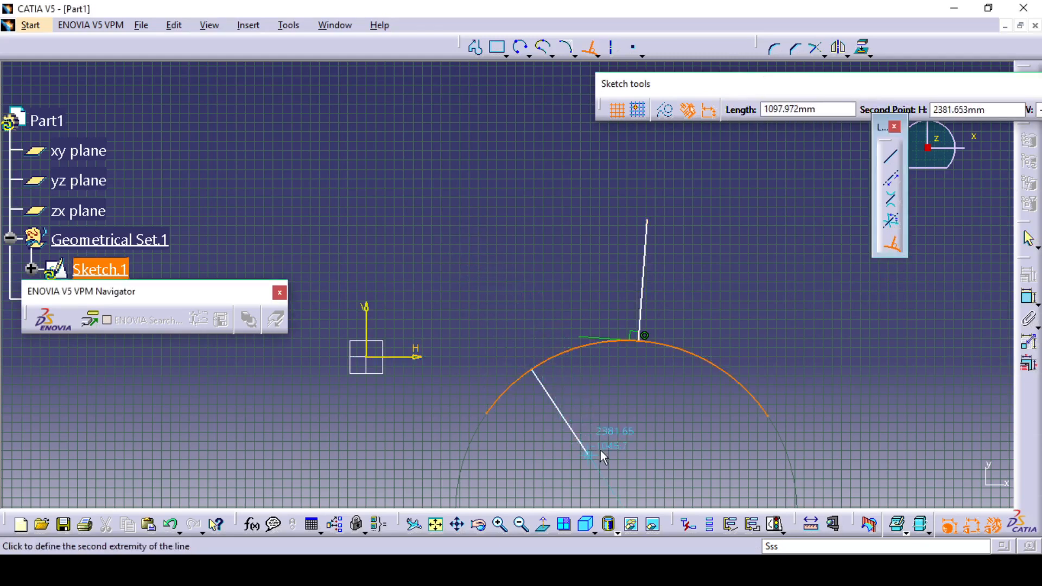
pyautogui.click(461, 265)
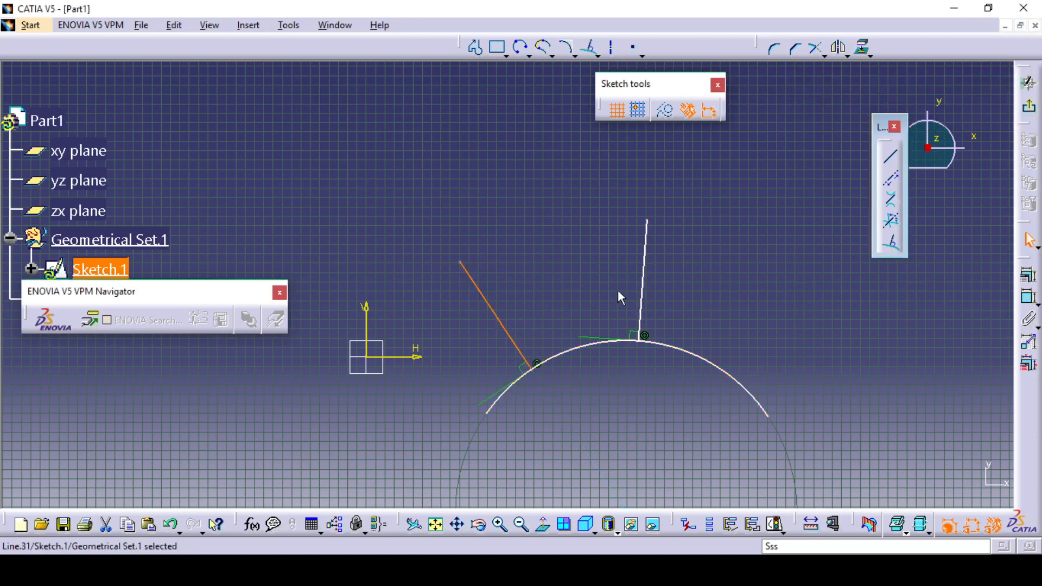
# Draw a third line normal to the arc, starting on its right portion and extending outward to the upper right
pyautogui.moveTo(633, 298)
pyautogui.mouseDown(button='middle')
pyautogui.moveTo(602, 249)
pyautogui.moveTo(617, 292)
pyautogui.mouseUp(button='middle')
pyautogui.click(617, 291)
pyautogui.moveTo(631, 347)
pyautogui.mouseDown(button='middle')
pyautogui.moveTo(661, 328)
pyautogui.moveTo(568, 373)
pyautogui.mouseUp(button='middle')
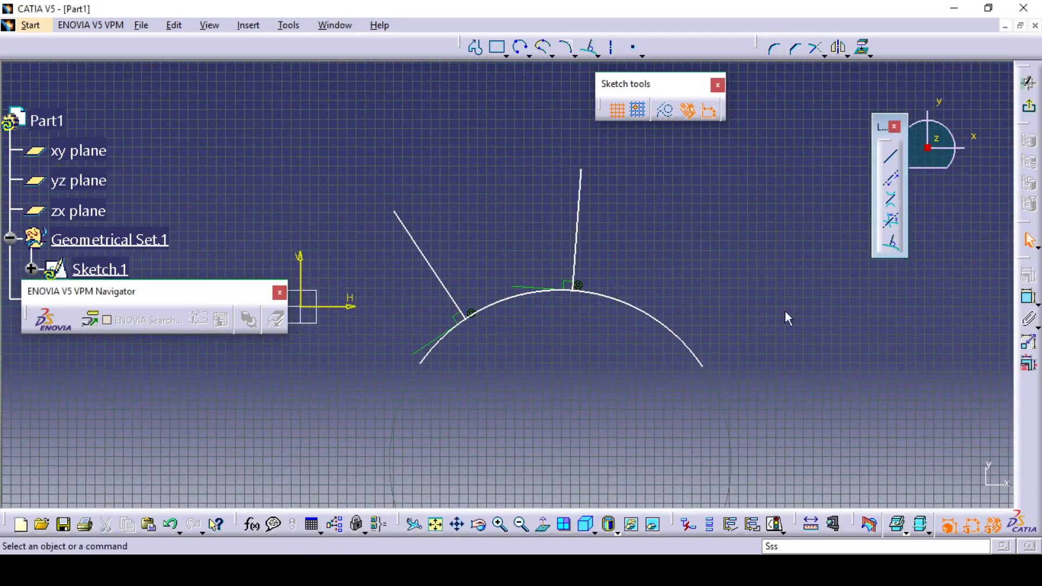
pyautogui.click(897, 244)
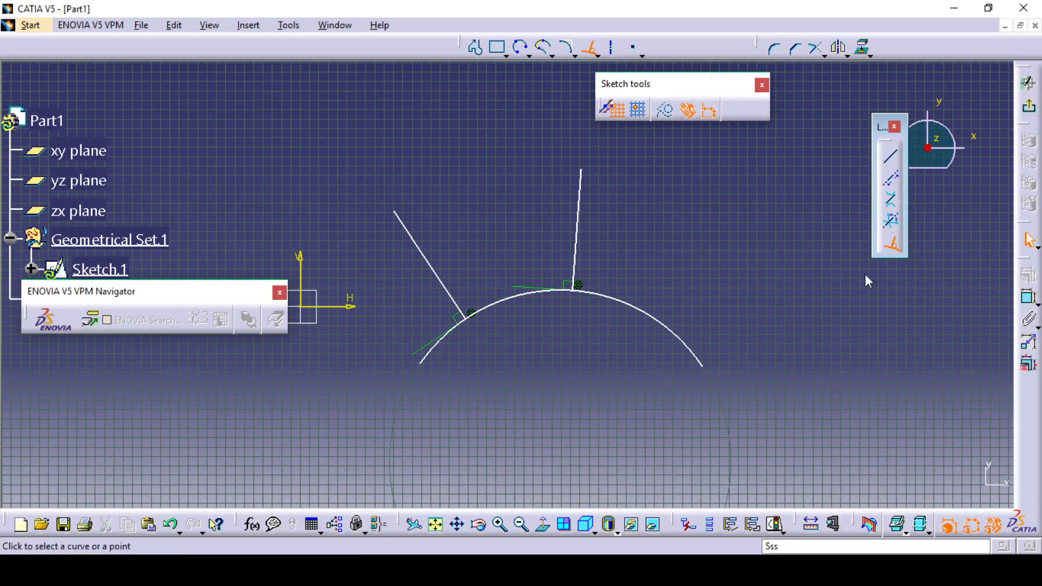
pyautogui.click(680, 330)
pyautogui.click(741, 222)
pyautogui.click(791, 323)
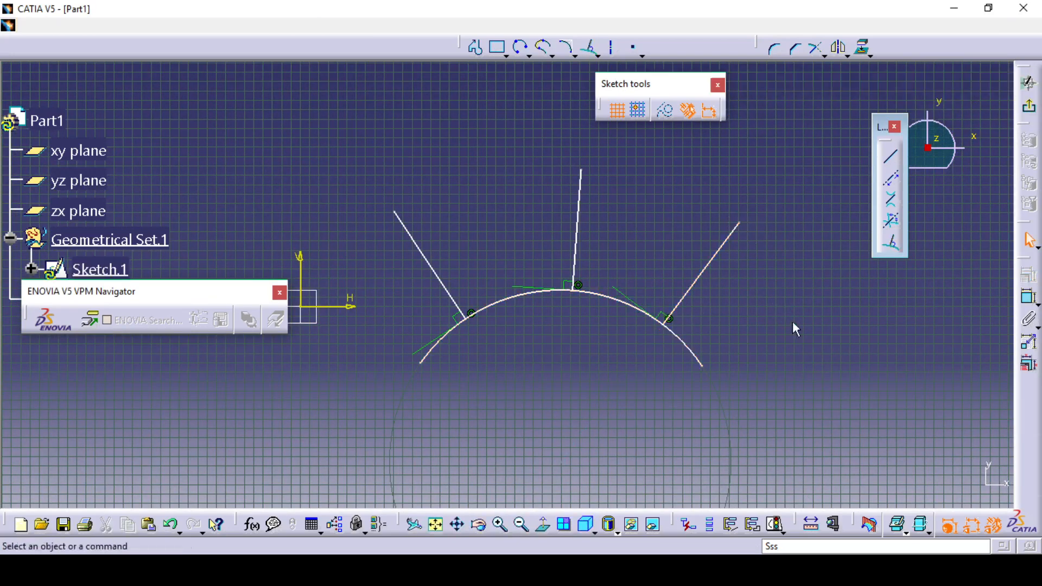
# Delete the arc together with its three normal lines
pyautogui.moveTo(793, 321); pyautogui.dragTo(822, 349, button='middle')
pyautogui.moveTo(395, 163)
pyautogui.mouseDown()
pyautogui.moveTo(633, 390)
pyautogui.moveTo(791, 434)
pyautogui.mouseUp()
pyautogui.press('Delete')
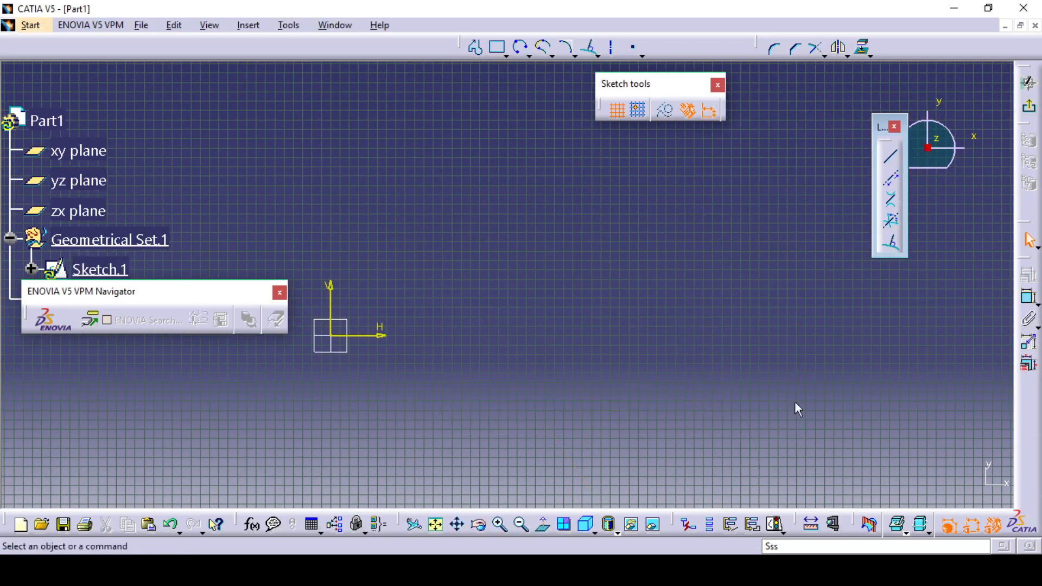
# Draw a vertical axis to the right of the sketch origin, spanning above and below the horizontal axis
pyautogui.click(612, 48)
pyautogui.click(633, 215)
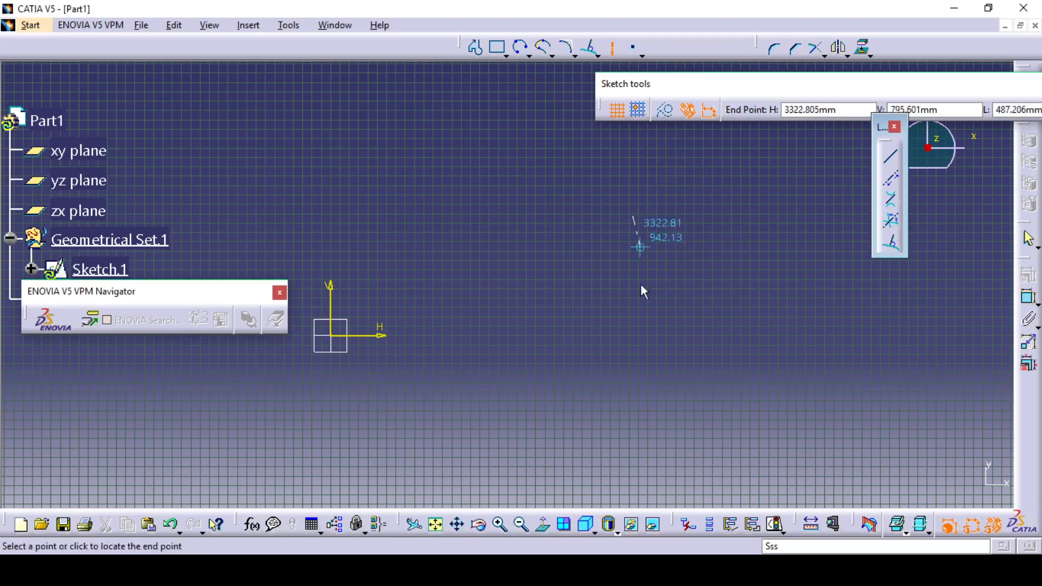
pyautogui.click(633, 400)
pyautogui.moveTo(724, 405)
pyautogui.mouseDown(button='middle')
pyautogui.moveTo(744, 411)
pyautogui.moveTo(665, 396)
pyautogui.mouseUp(button='middle')
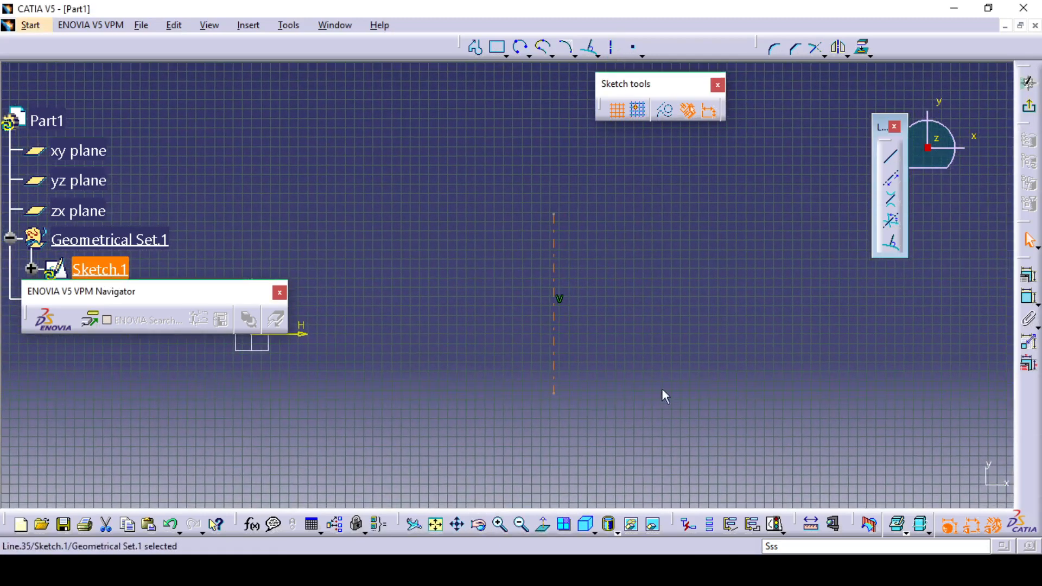
pyautogui.click(768, 328)
pyautogui.moveTo(767, 327); pyautogui.dragTo(726, 311, button='middle')
# Draw a second vertical axis about 1937 mm long to the right of the first one
pyautogui.click(613, 48)
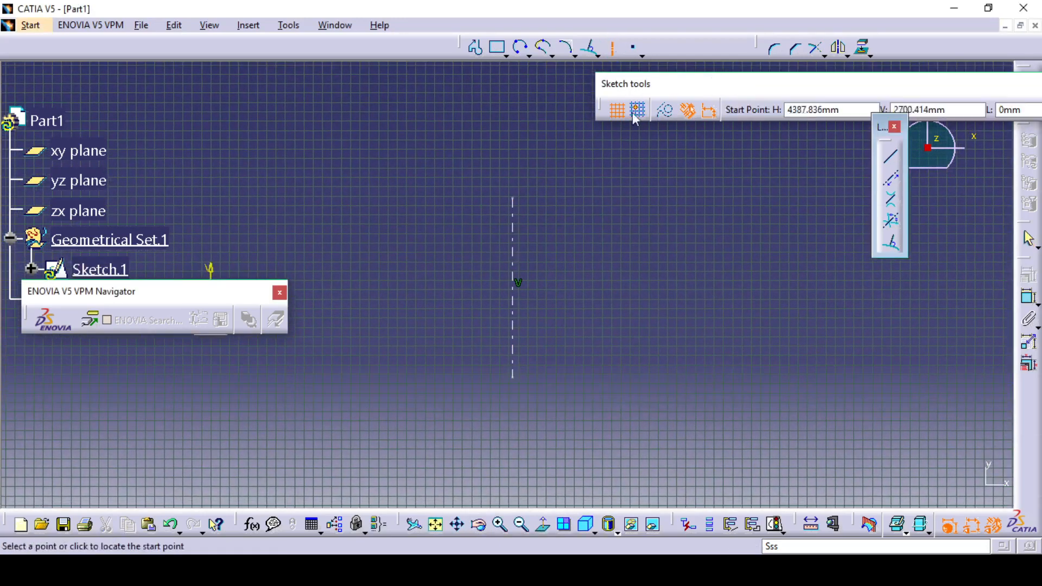
pyautogui.click(657, 190)
pyautogui.click(656, 370)
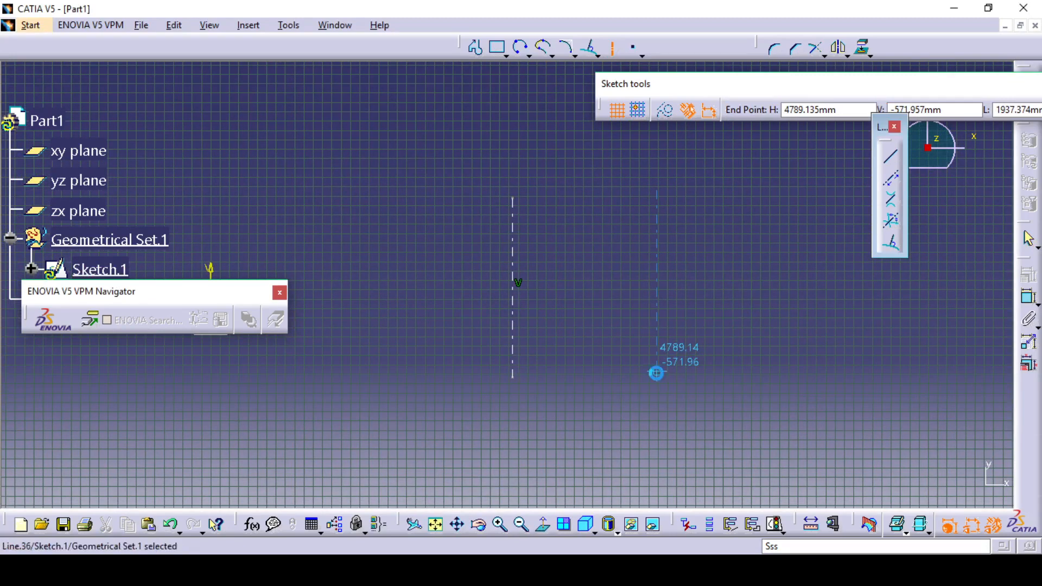
# Delete both vertical axes from the sketch
pyautogui.moveTo(455, 143); pyautogui.dragTo(610, 361)
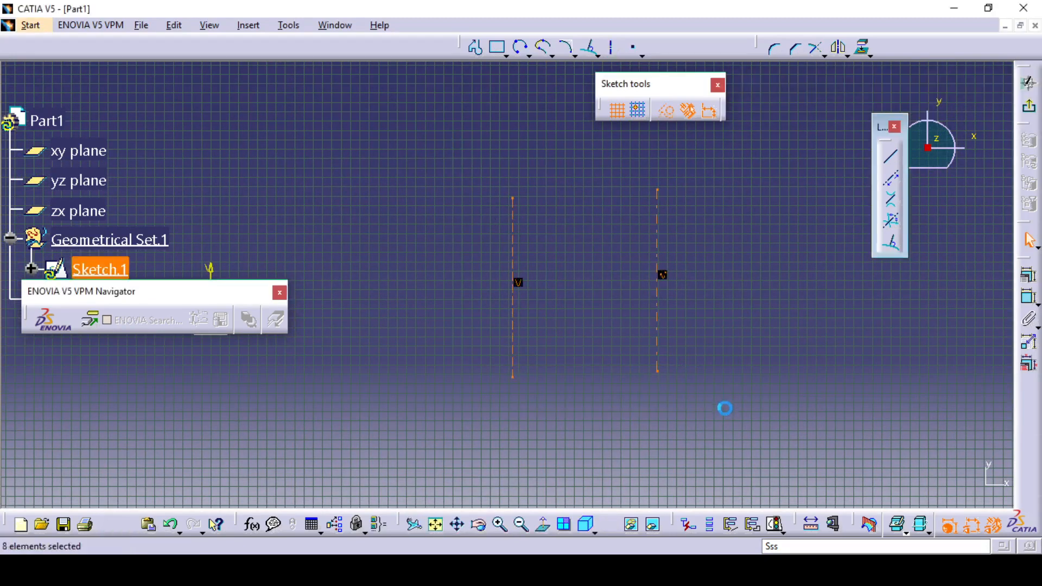
pyautogui.press('Delete')
# Detach the point tools as a floating palette beside the line tools and place a single point to the upper right of the origin
pyautogui.click(644, 53)
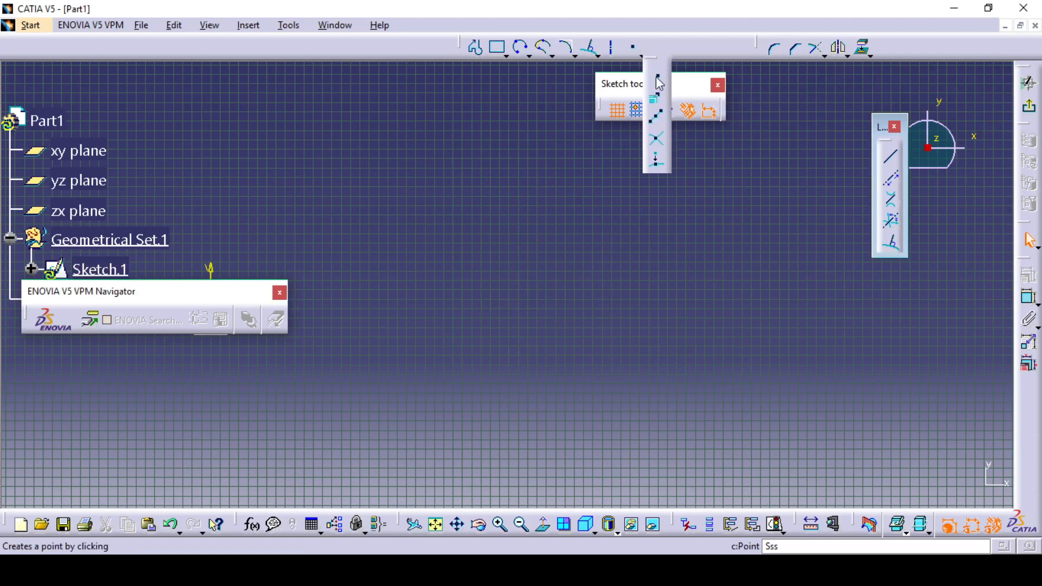
pyautogui.moveTo(653, 69); pyautogui.dragTo(830, 158)
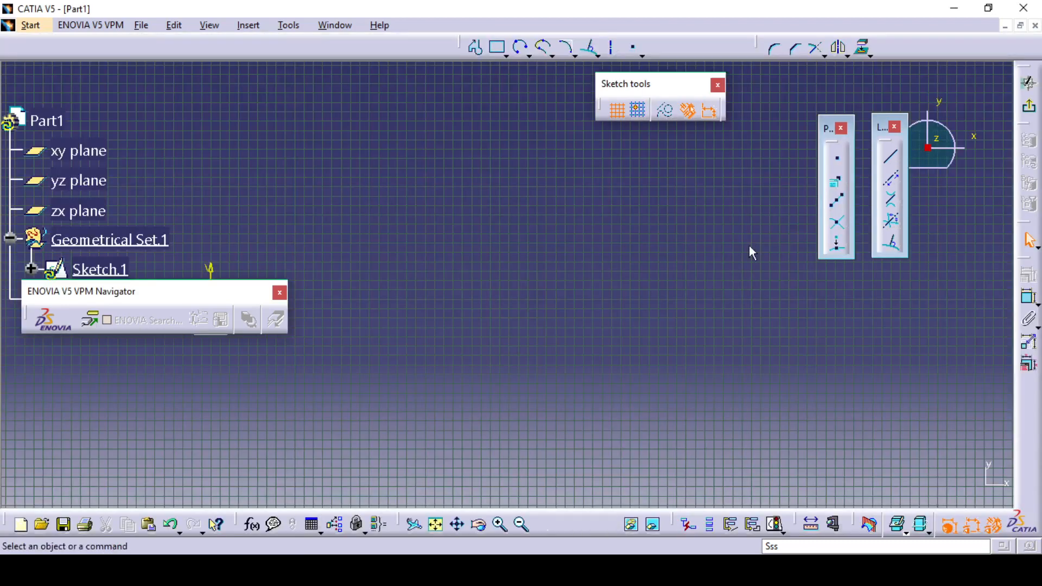
pyautogui.click(840, 164)
pyautogui.click(477, 240)
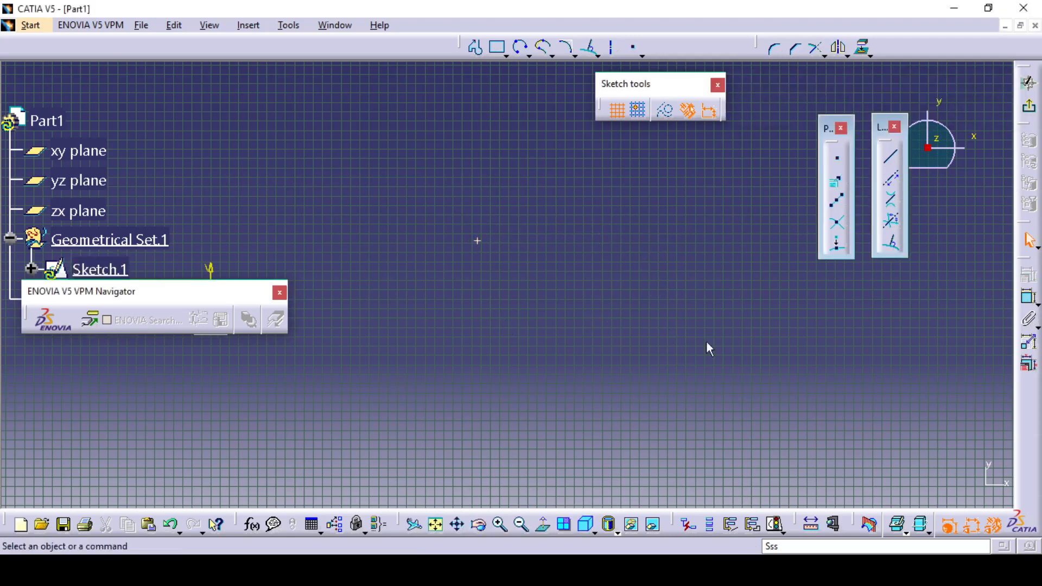
# Place eight more points scattered freely across the sketch area, keeping the Point command active between placements
pyautogui.doubleClick(840, 170)
pyautogui.click(599, 297)
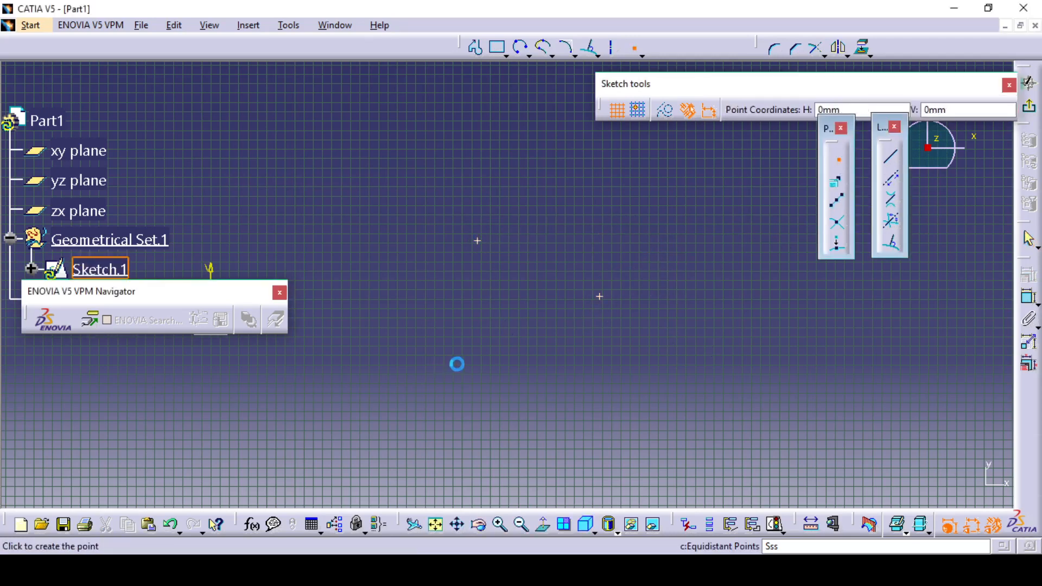
pyautogui.click(692, 366)
pyautogui.click(669, 441)
pyautogui.click(545, 413)
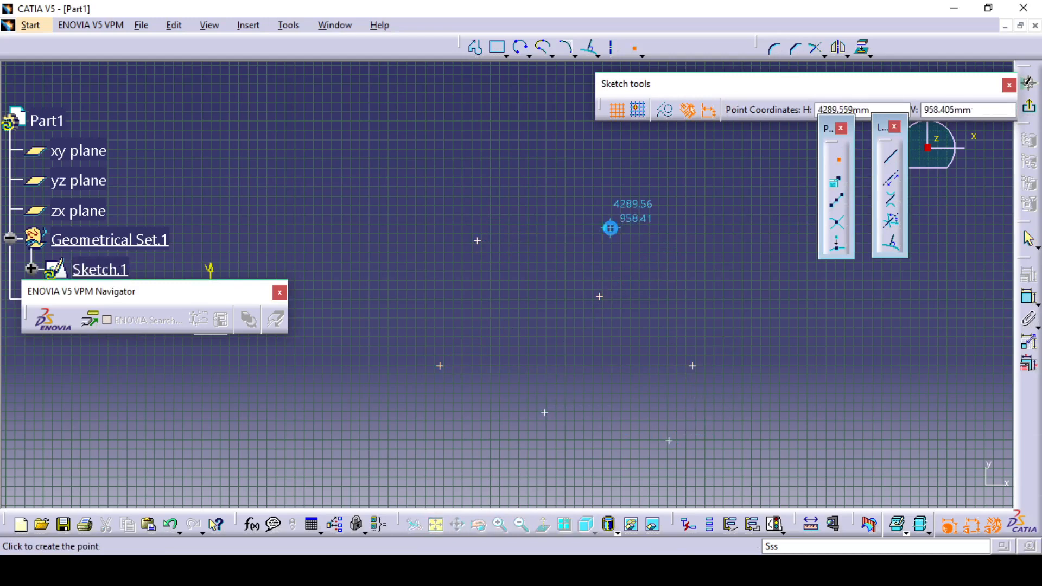
pyautogui.click(611, 228)
pyautogui.click(734, 309)
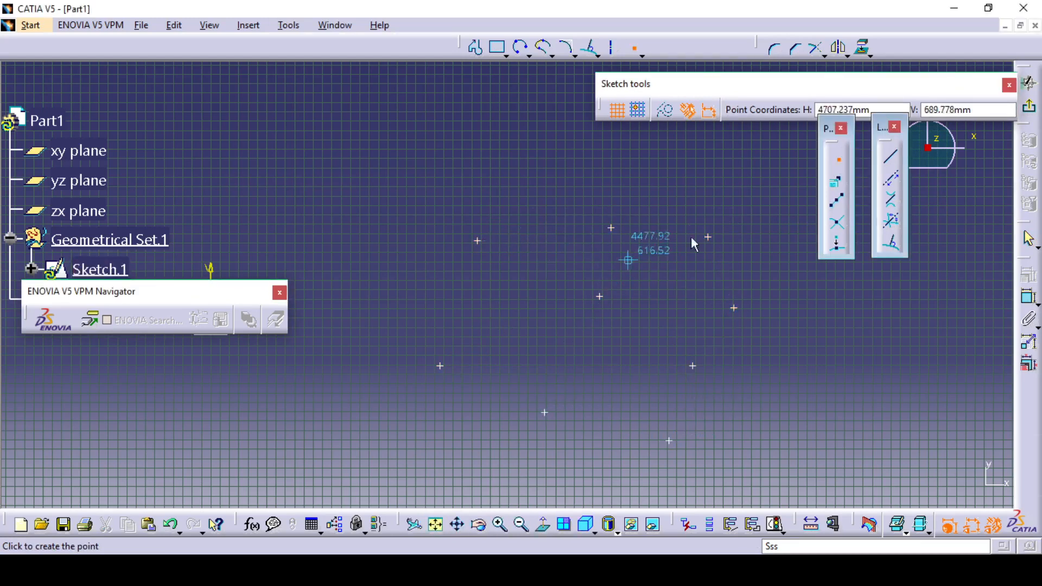
pyautogui.click(708, 237)
pyautogui.click(838, 171)
# Delete all nine scattered points
pyautogui.moveTo(373, 190)
pyautogui.mouseDown()
pyautogui.moveTo(831, 516)
pyautogui.moveTo(827, 473)
pyautogui.mouseUp()
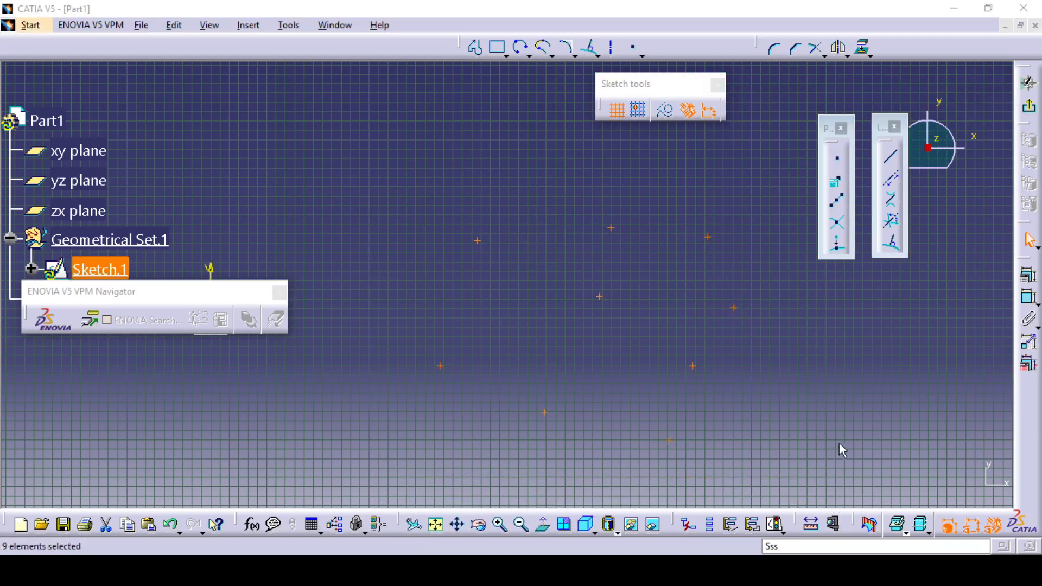
pyautogui.press('Delete')
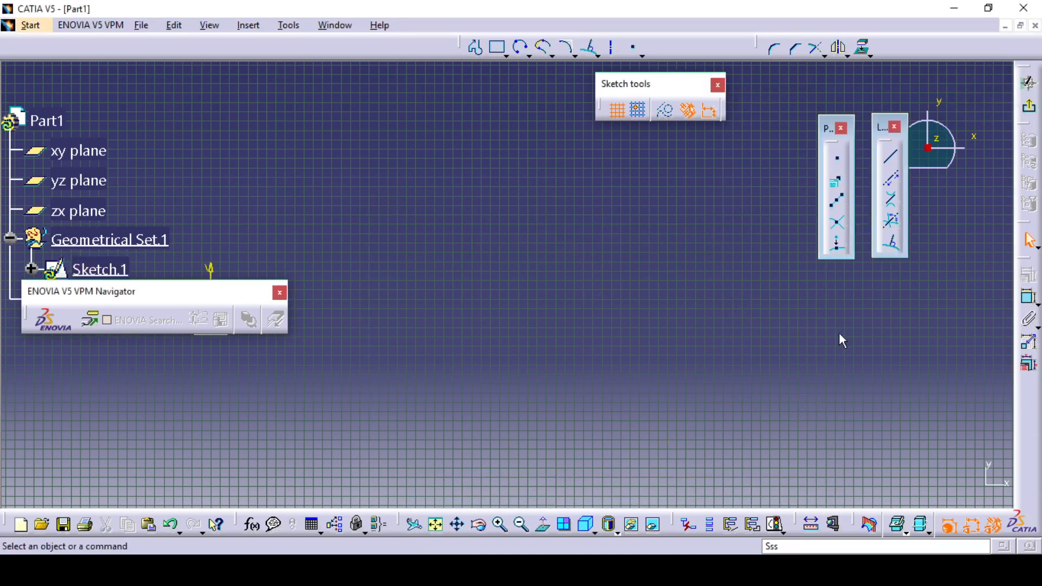
# Create a point using Cartesian coordinates with H 500 mm and V 500 mm
pyautogui.click(838, 186)
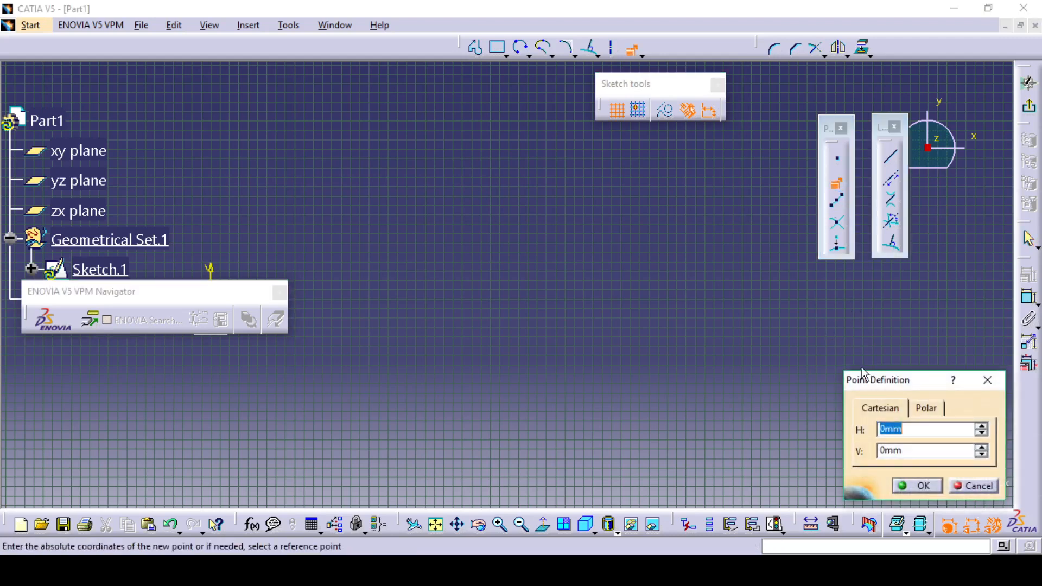
pyautogui.moveTo(877, 379); pyautogui.dragTo(862, 335)
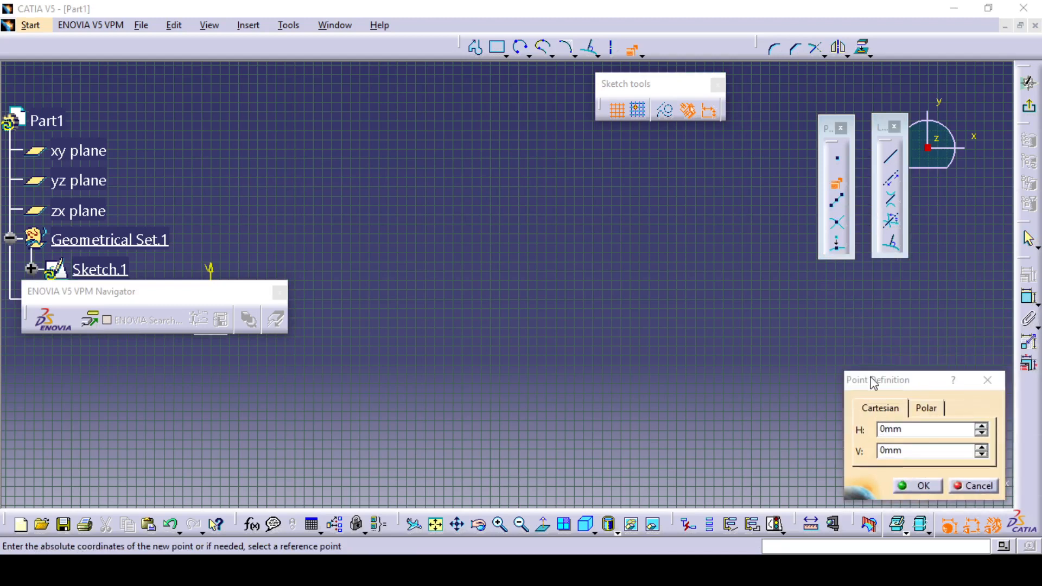
pyautogui.moveTo(871, 378); pyautogui.dragTo(840, 316)
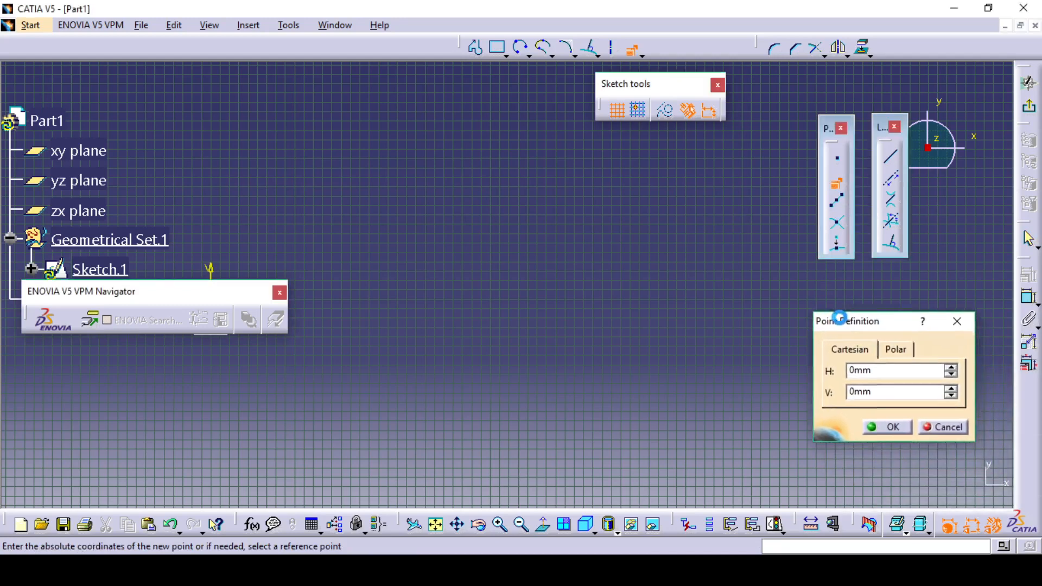
pyautogui.doubleClick(878, 368)
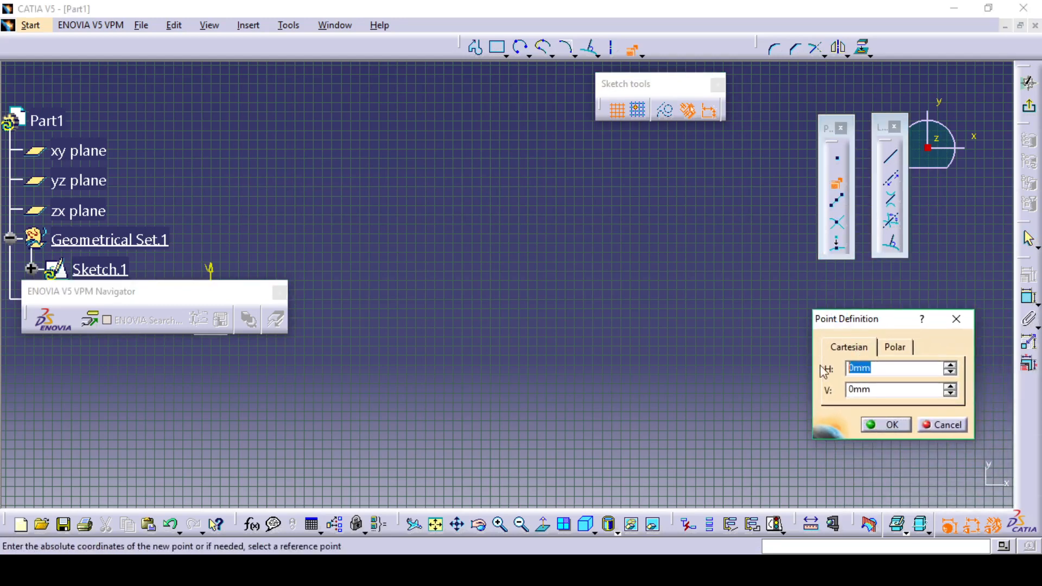
pyautogui.click(883, 372)
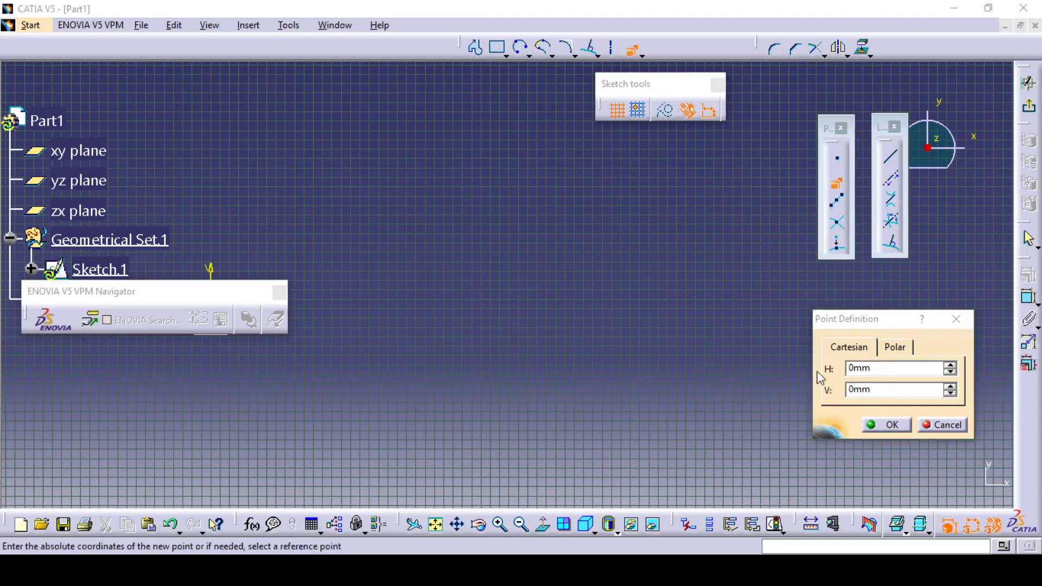
pyautogui.doubleClick(860, 369)
pyautogui.write('500')
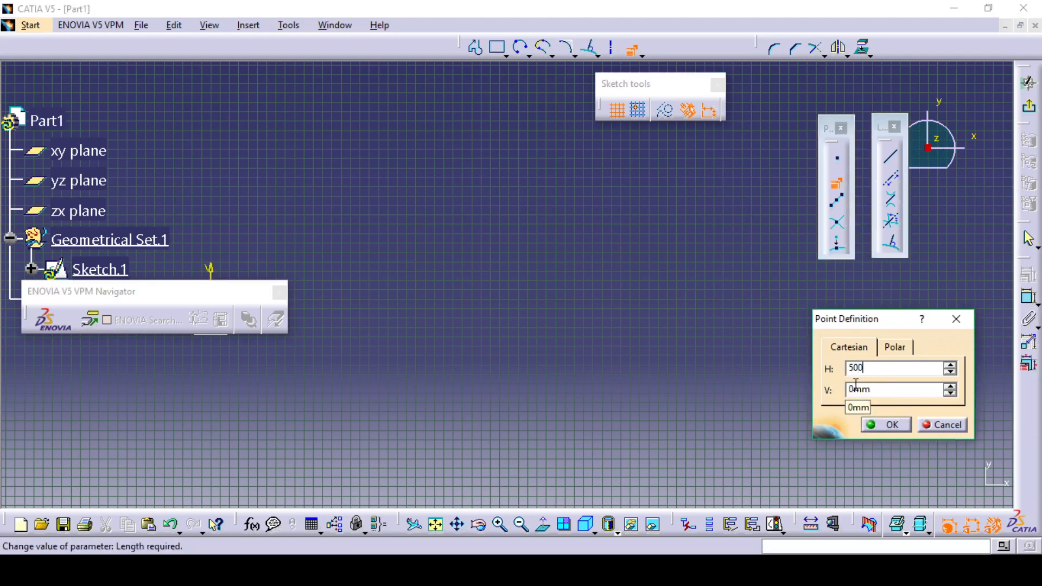
pyautogui.doubleClick(859, 389)
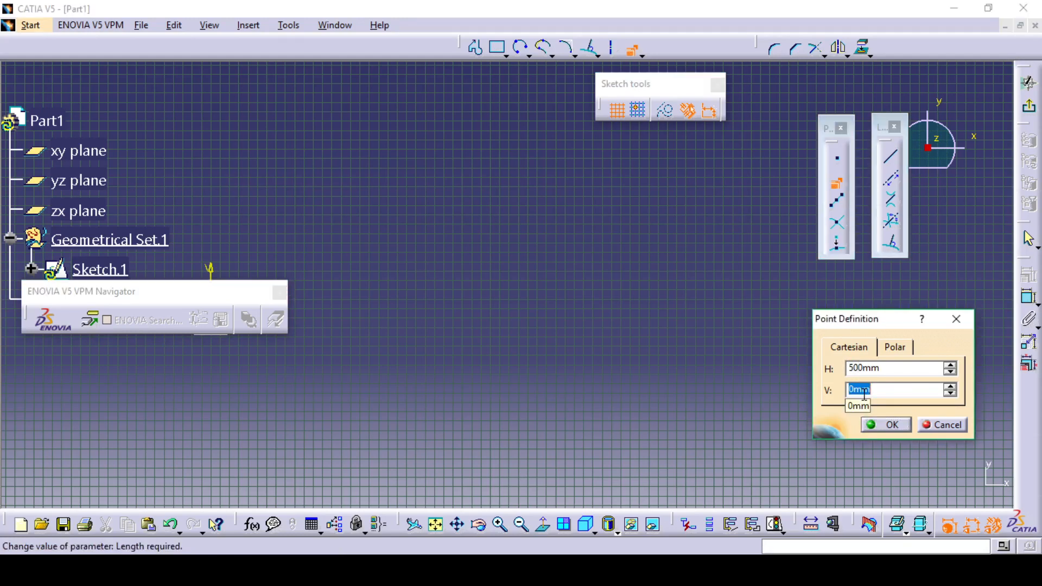
pyautogui.click(875, 424)
pyautogui.click(883, 425)
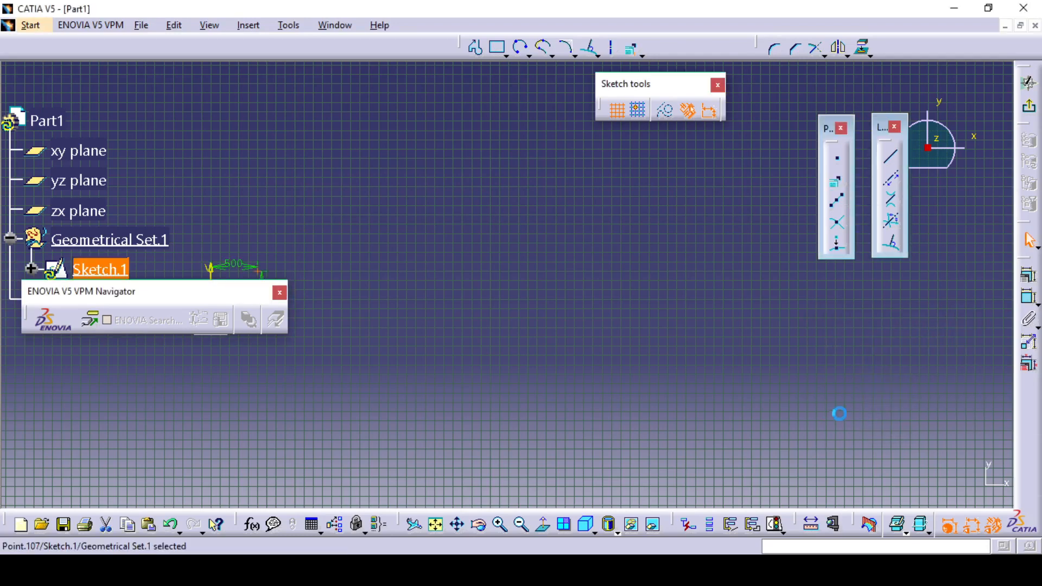
# Draw a horizontal line about 1315 mm long to the right of the dimensioned point
pyautogui.moveTo(837, 414); pyautogui.dragTo(932, 416, button='middle')
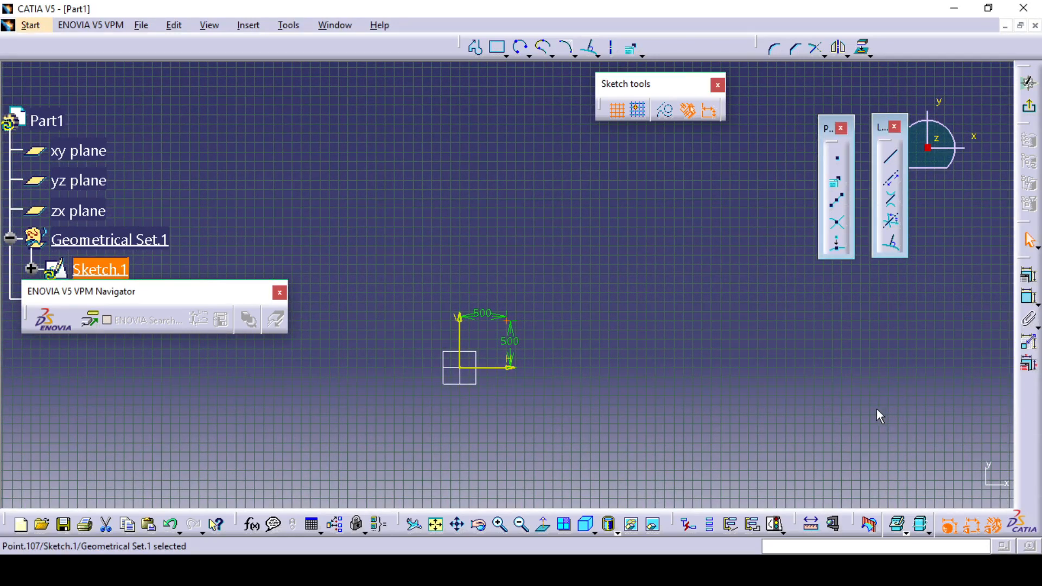
pyautogui.keyDown('ctrl'); pyautogui.moveTo(546, 367); pyautogui.dragTo(557, 279, button='middle'); pyautogui.keyUp('ctrl')
pyautogui.moveTo(581, 425)
pyautogui.mouseDown(button='middle')
pyautogui.moveTo(734, 354)
pyautogui.moveTo(722, 328)
pyautogui.moveTo(647, 360)
pyautogui.mouseUp(button='middle')
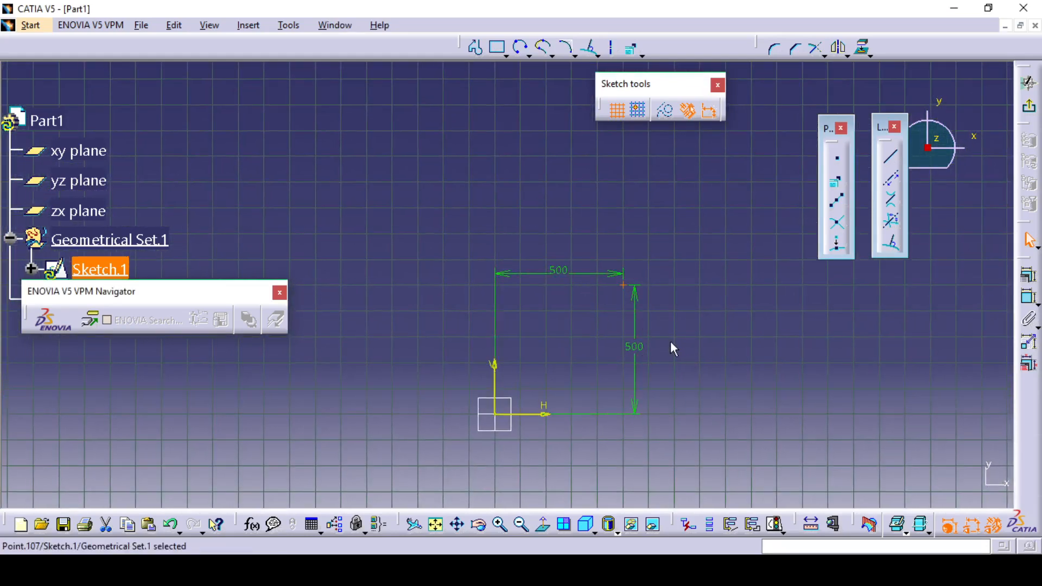
pyautogui.moveTo(763, 385)
pyautogui.keyDown('ctrl'); pyautogui.mouseDown(button='middle')
pyautogui.moveTo(749, 358)
pyautogui.moveTo(757, 383)
pyautogui.moveTo(651, 402)
pyautogui.mouseUp(button='middle'); pyautogui.keyUp('ctrl')
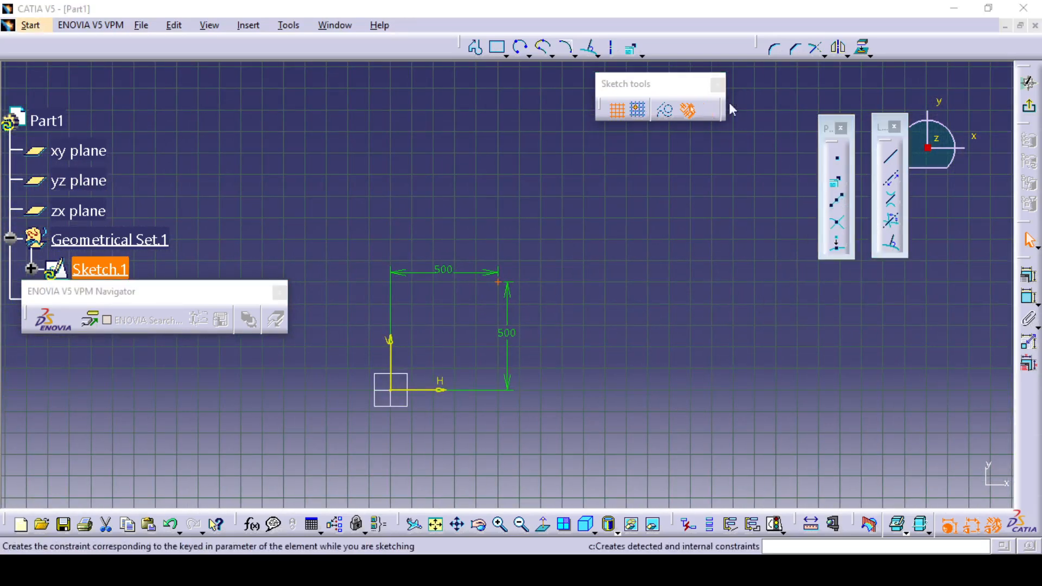
pyautogui.click(893, 157)
pyautogui.click(612, 336)
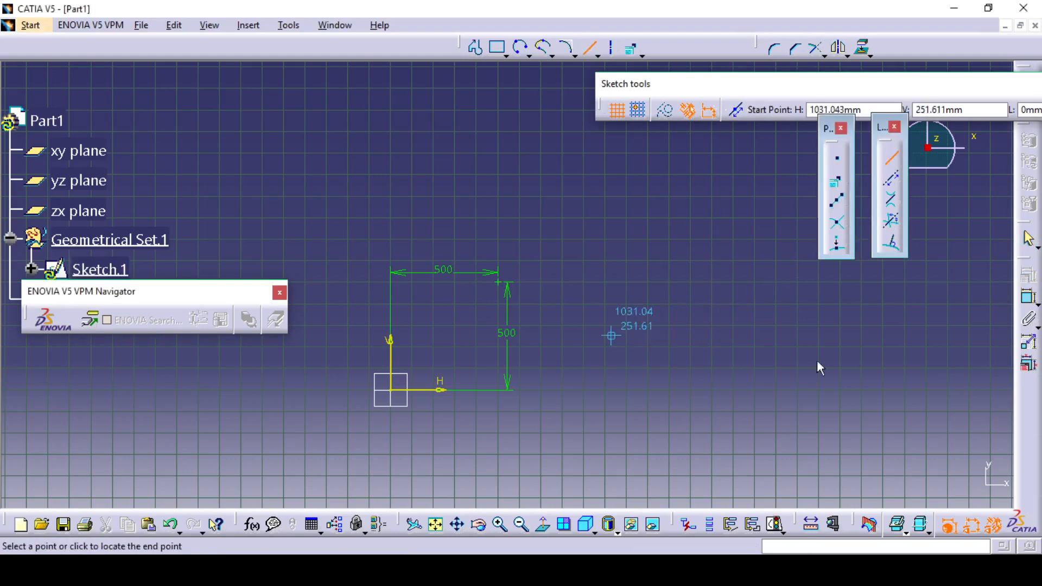
pyautogui.click(893, 336)
pyautogui.moveTo(893, 334); pyautogui.dragTo(825, 335, button='middle')
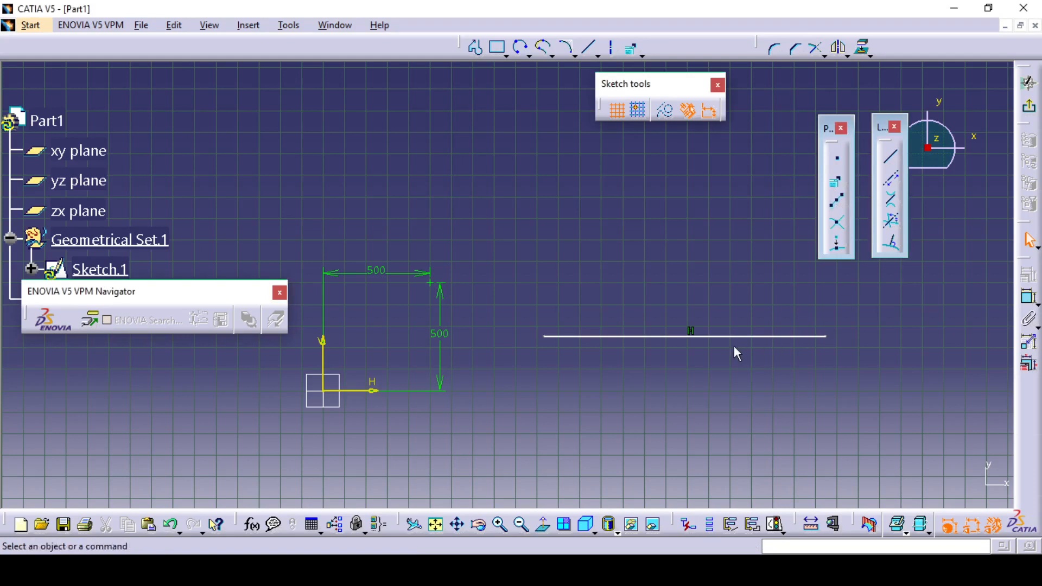
# Create 15 equidistant points along the horizontal line
pyautogui.click(838, 202)
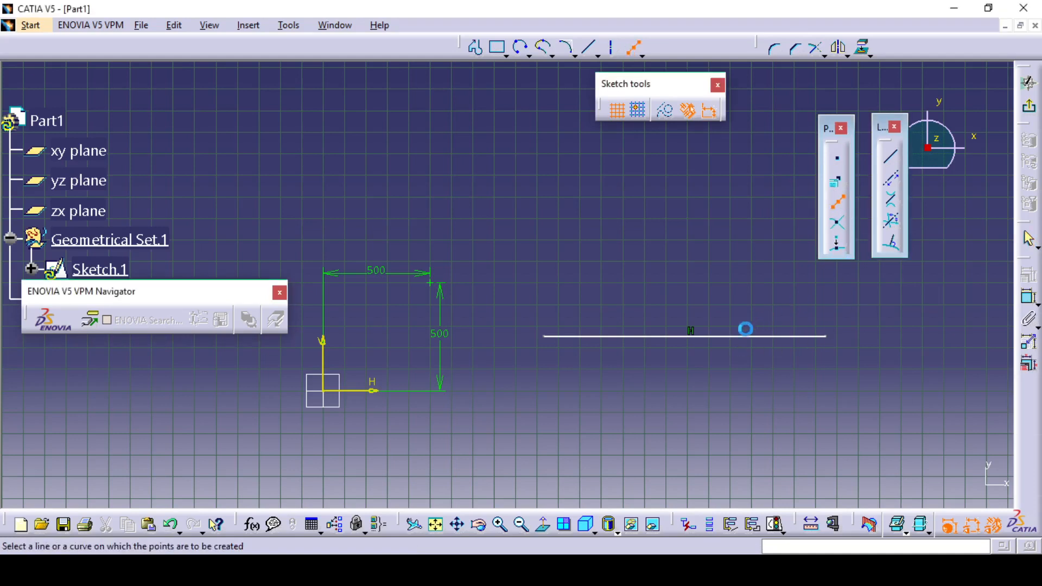
pyautogui.click(742, 337)
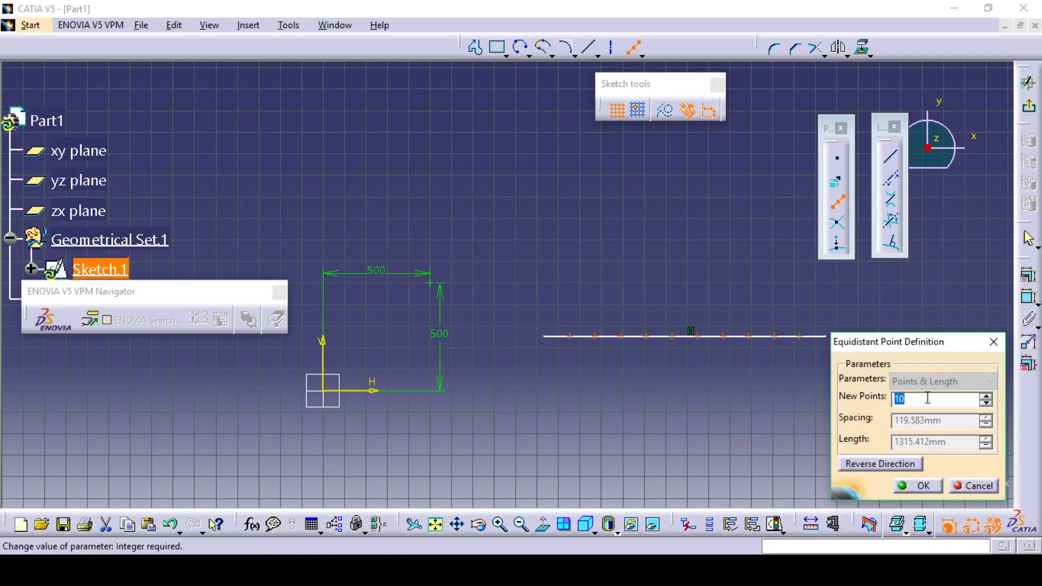
pyautogui.click(985, 399)
pyautogui.click(985, 399)
pyautogui.click(985, 398)
pyautogui.click(985, 398)
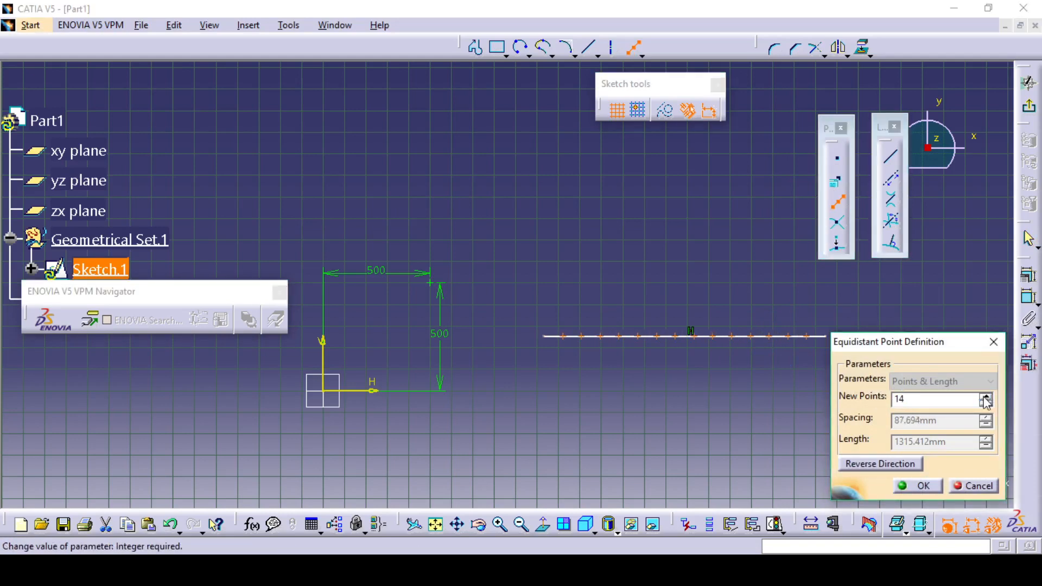
pyautogui.click(986, 399)
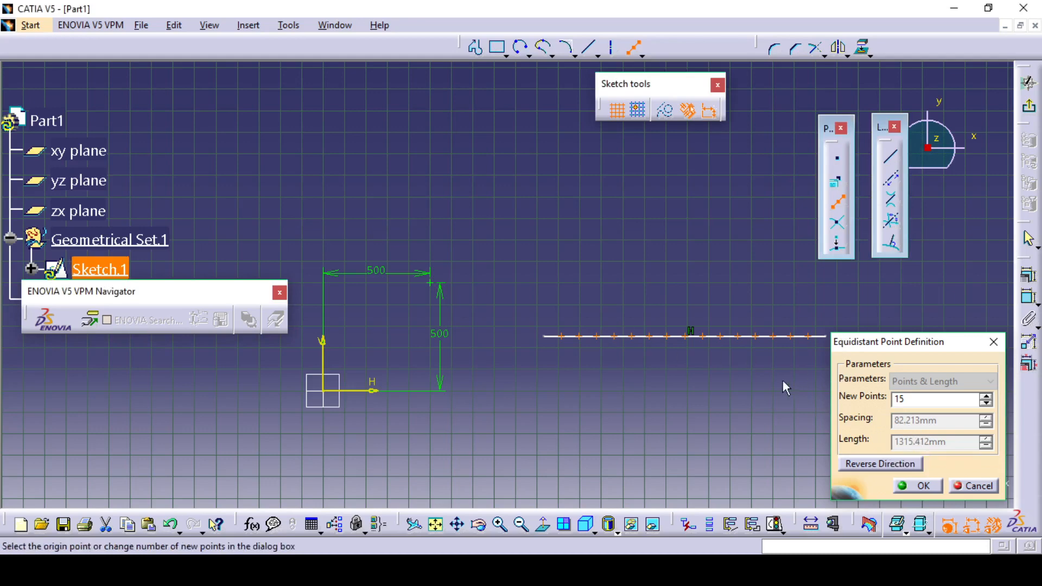
pyautogui.moveTo(783, 381)
pyautogui.mouseDown(button='middle')
pyautogui.moveTo(714, 351)
pyautogui.moveTo(709, 328)
pyautogui.moveTo(770, 376)
pyautogui.mouseUp(button='middle')
pyautogui.click(912, 487)
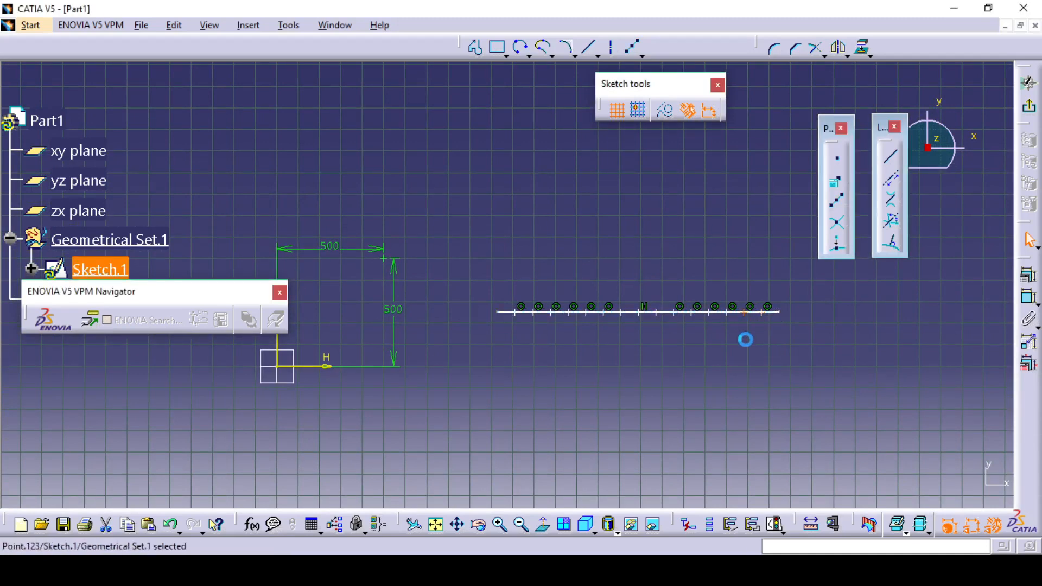
# Draw two crossing diagonal lines below the horizontal line that carries the equidistant points
pyautogui.moveTo(790, 353); pyautogui.dragTo(737, 324, button='middle')
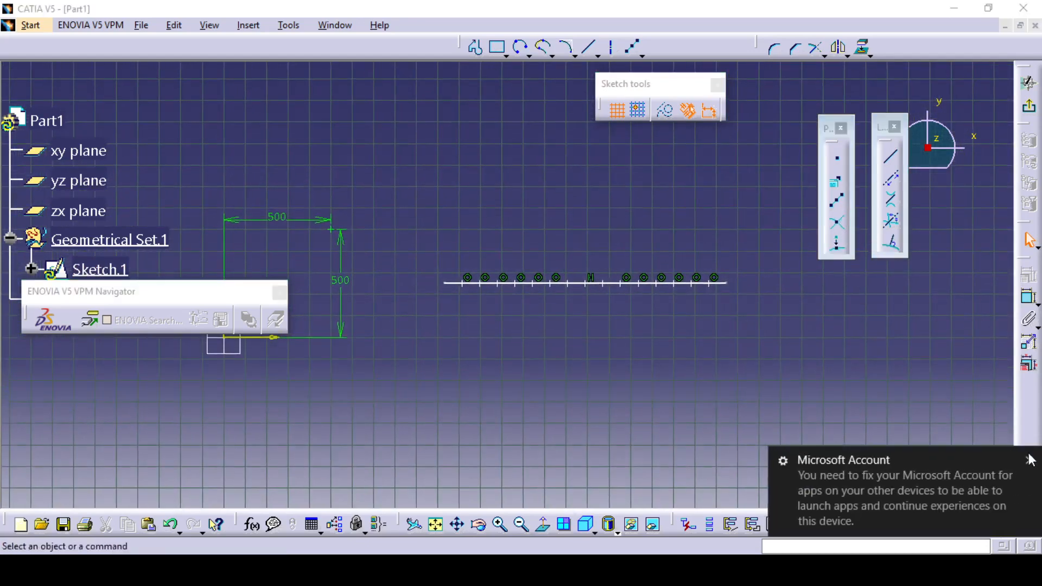
pyautogui.click(1030, 461)
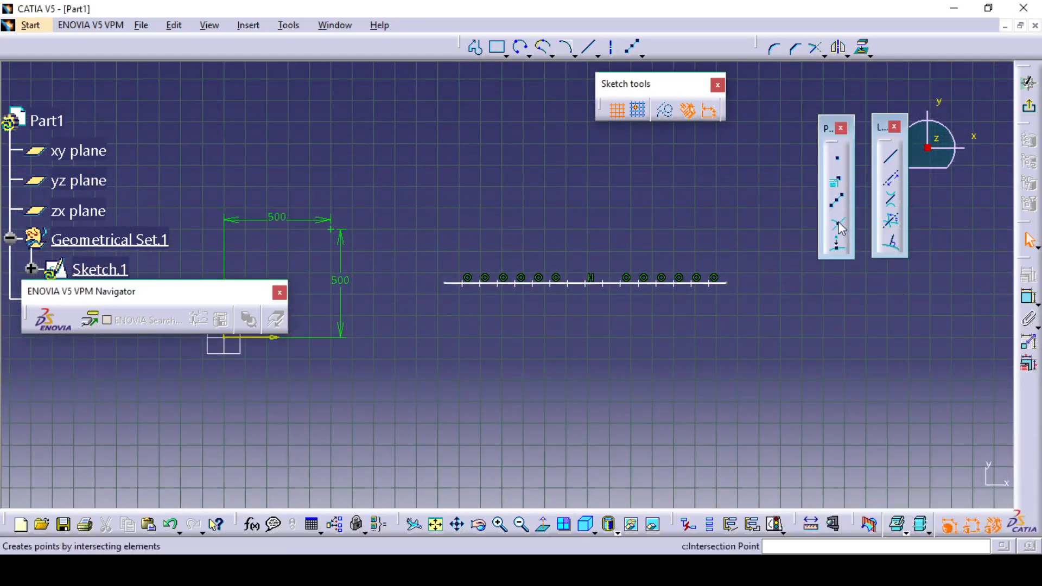
pyautogui.moveTo(809, 344); pyautogui.dragTo(774, 292, button='middle')
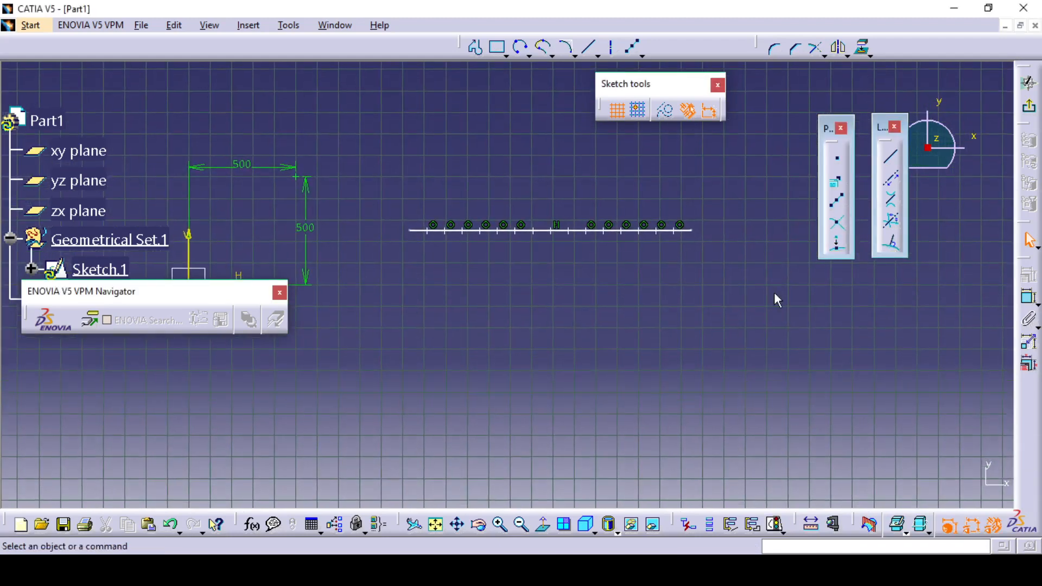
pyautogui.click(891, 159)
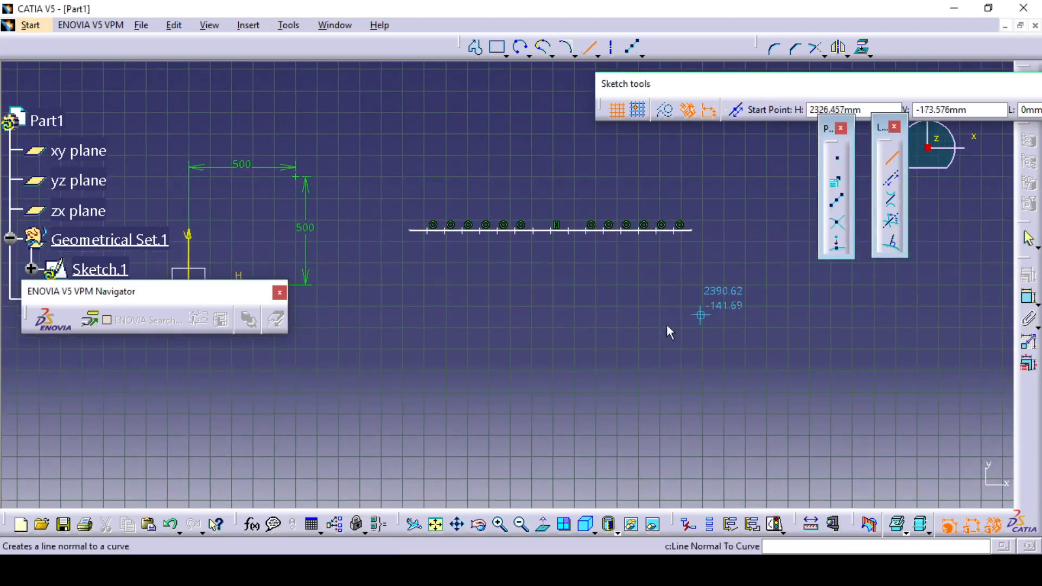
pyautogui.click(480, 230)
pyautogui.click(704, 449)
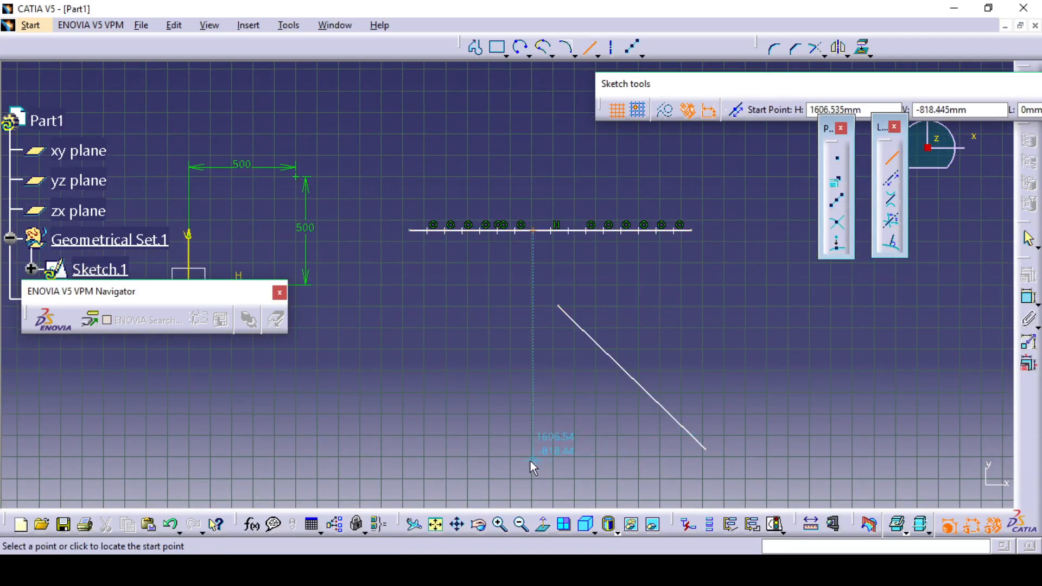
pyautogui.click(534, 460)
pyautogui.click(691, 296)
pyautogui.click(759, 396)
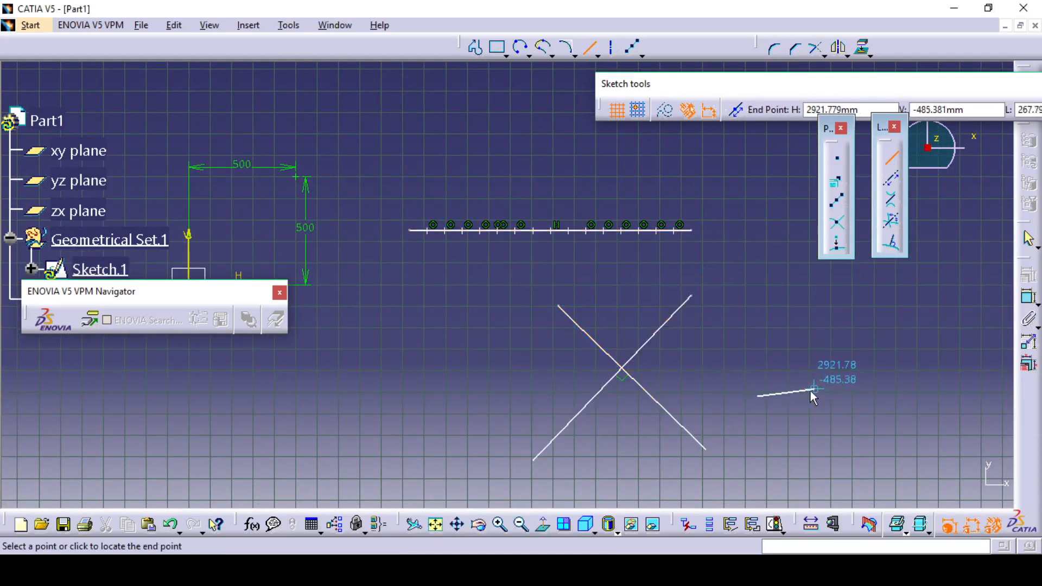
pyautogui.press('Escape')
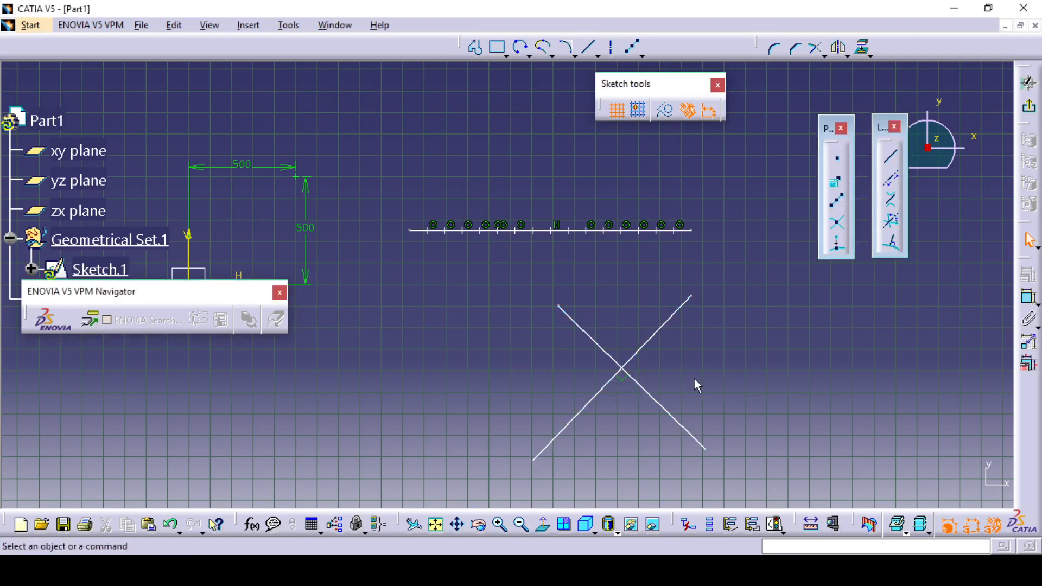
# Create an intersection point where the two diagonal lines cross
pyautogui.click(839, 225)
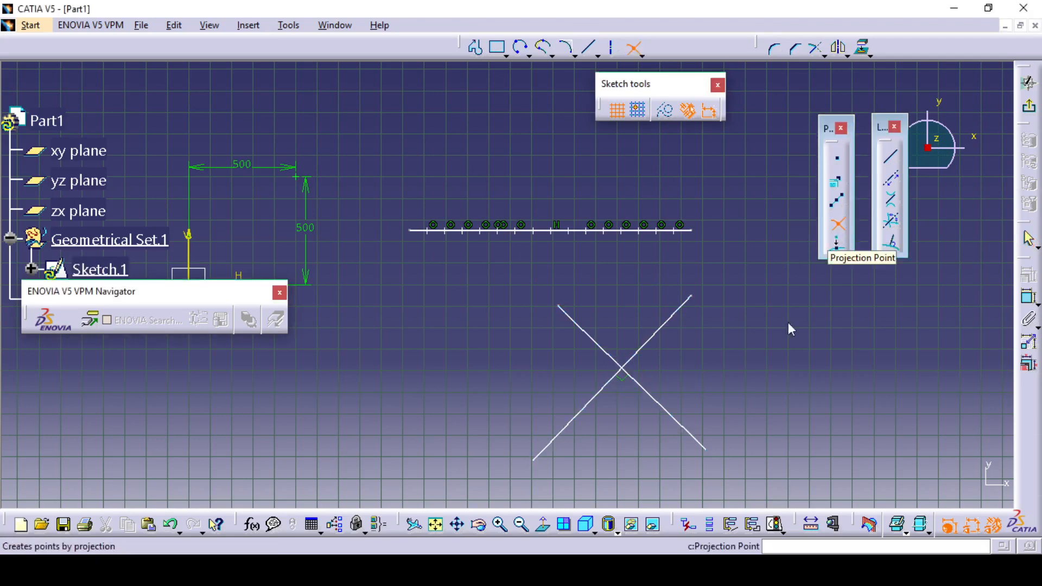
pyautogui.click(652, 341)
pyautogui.click(601, 347)
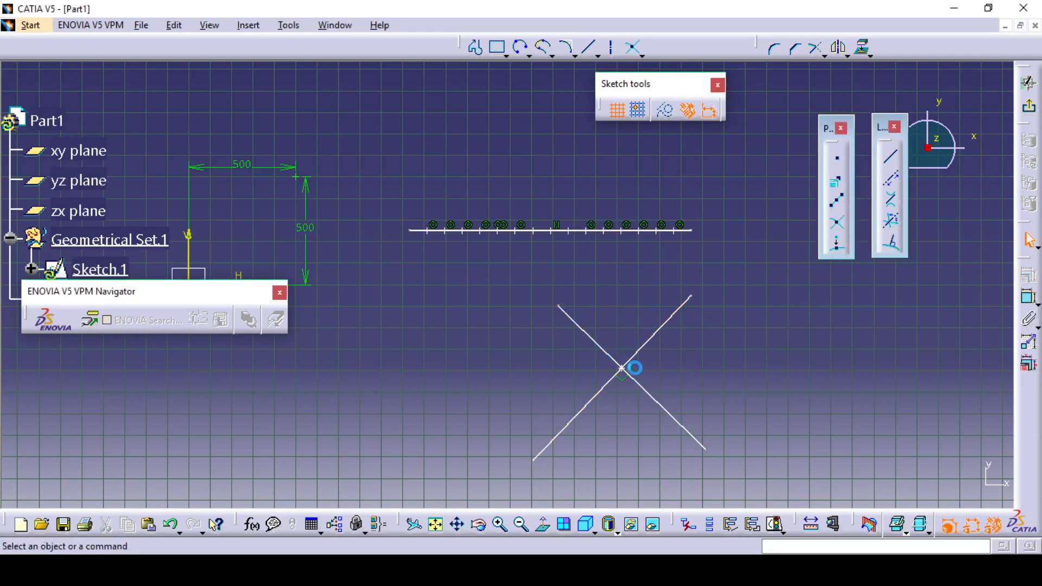
pyautogui.click(622, 369)
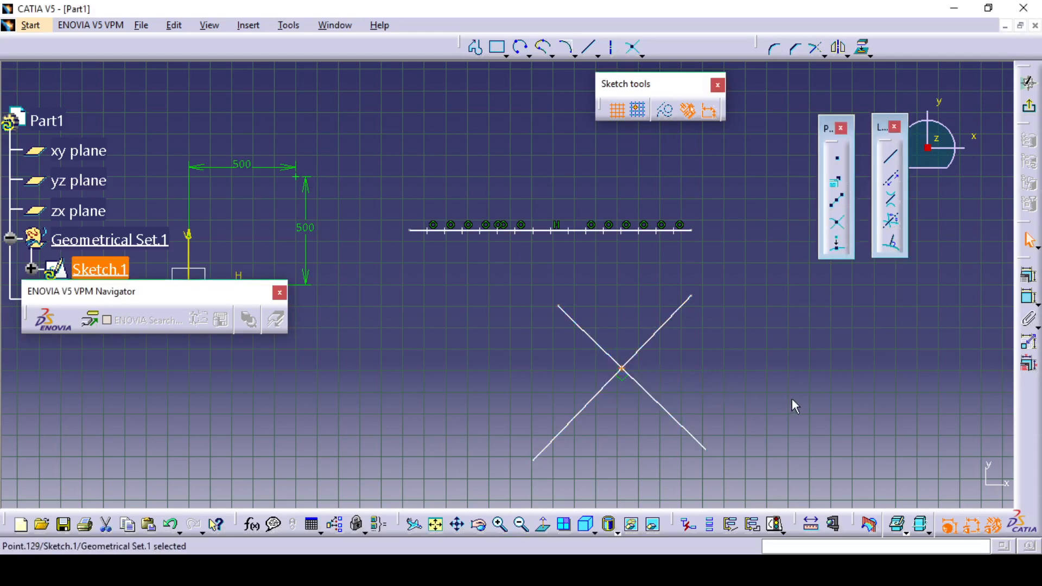
pyautogui.moveTo(791, 419)
pyautogui.keyDown('ctrl'); pyautogui.mouseDown(button='middle')
pyautogui.moveTo(775, 379)
pyautogui.moveTo(776, 283)
pyautogui.mouseUp(button='middle'); pyautogui.keyUp('ctrl')
pyautogui.moveTo(776, 358); pyautogui.dragTo(550, 159, button='middle')
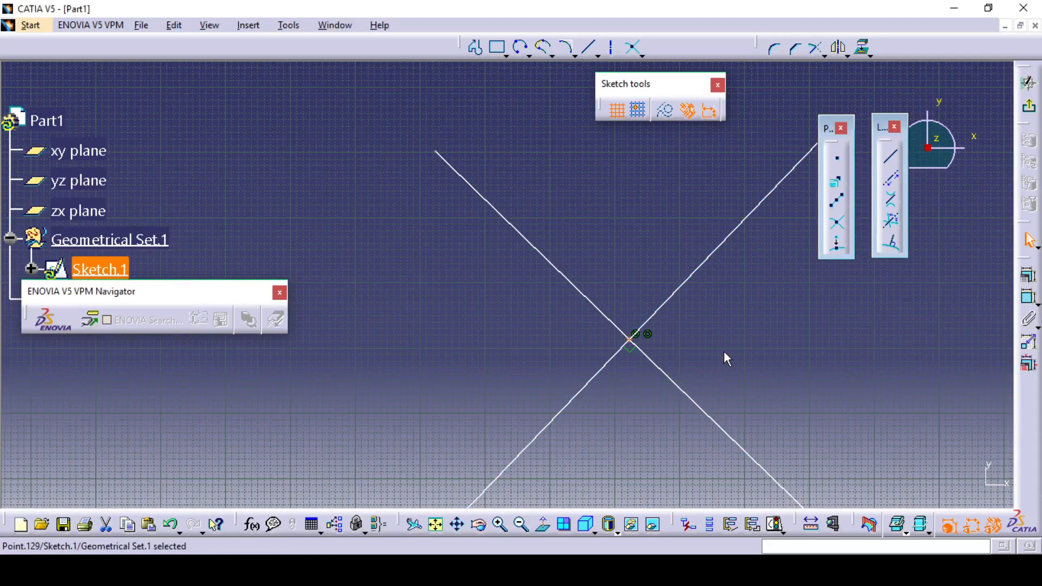
pyautogui.moveTo(724, 358)
pyautogui.keyDown('ctrl'); pyautogui.mouseDown(button='middle')
pyautogui.moveTo(717, 367)
pyautogui.moveTo(744, 453)
pyautogui.moveTo(746, 427)
pyautogui.moveTo(767, 478)
pyautogui.mouseUp(button='middle'); pyautogui.keyUp('ctrl')
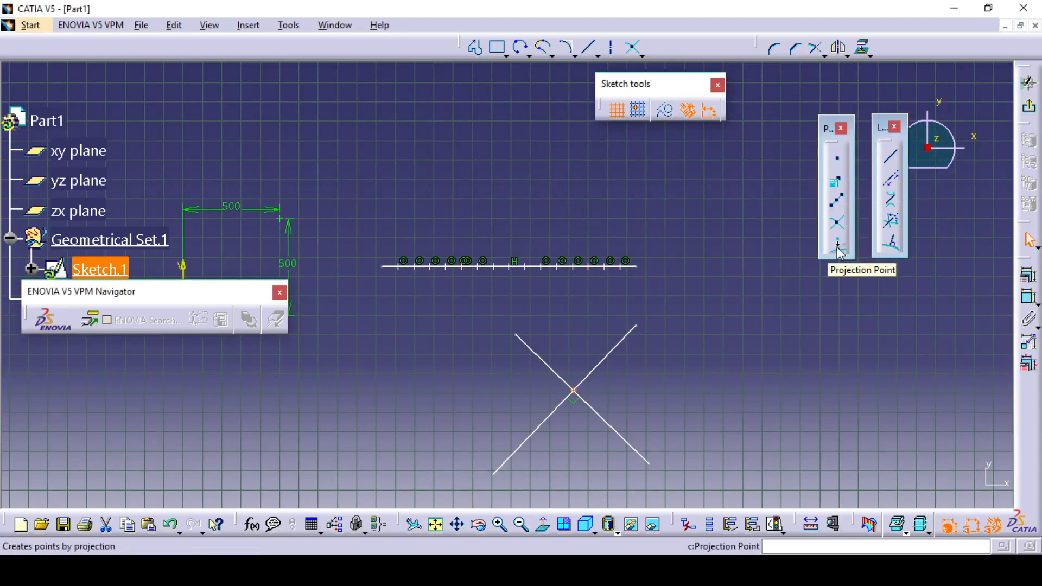
# Delete the horizontal line with its equidistant points and the two crossing lines with their intersection point
pyautogui.moveTo(796, 368)
pyautogui.keyDown('ctrl'); pyautogui.mouseDown(button='middle')
pyautogui.moveTo(780, 365)
pyautogui.moveTo(792, 383)
pyautogui.mouseUp(button='middle'); pyautogui.keyUp('ctrl')
pyautogui.moveTo(373, 204)
pyautogui.mouseDown()
pyautogui.moveTo(535, 442)
pyautogui.moveTo(700, 494)
pyautogui.mouseUp()
pyautogui.press('Delete')
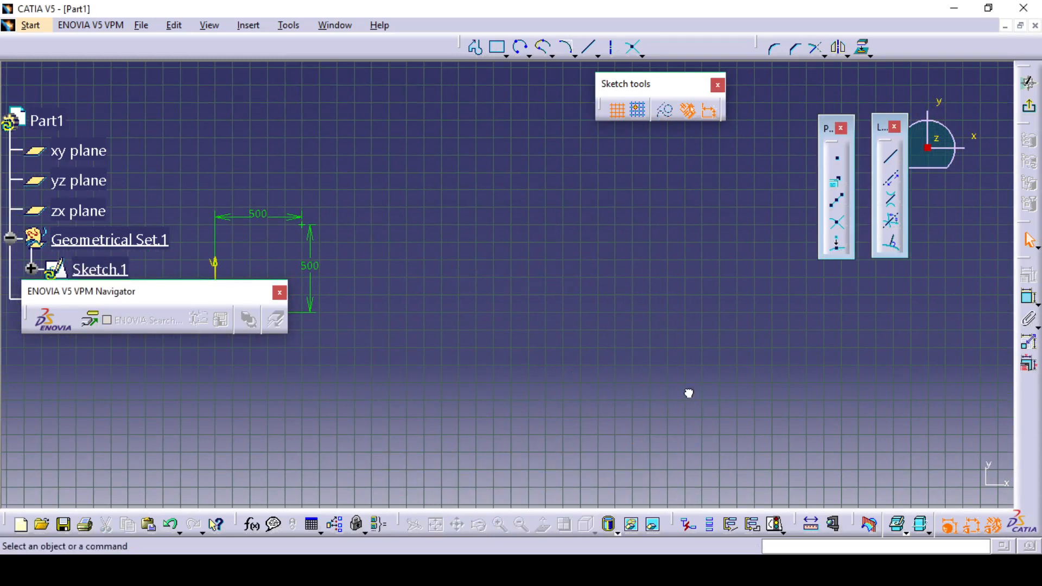
# Draw a horizontal line in the empty area to the right of the sketch origin
pyautogui.click(891, 158)
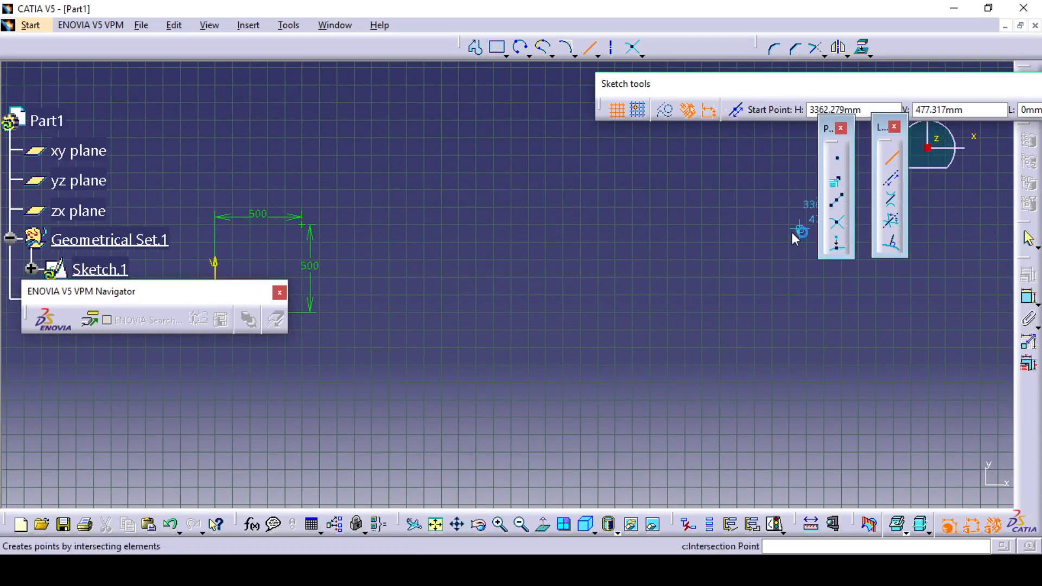
pyautogui.click(474, 288)
pyautogui.click(755, 286)
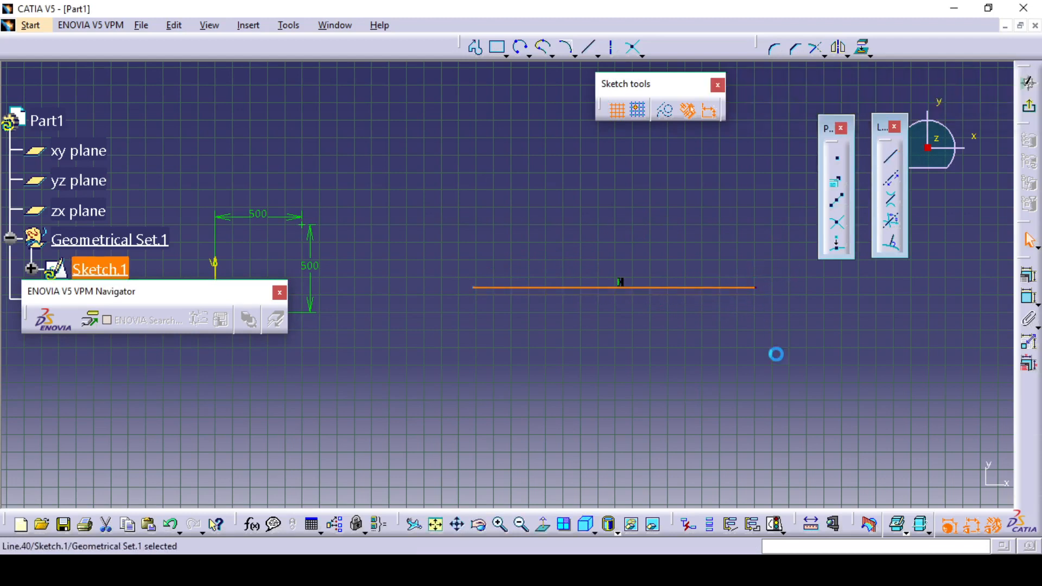
pyautogui.moveTo(773, 376); pyautogui.dragTo(715, 436, button='middle')
# Place a single free point above the horizontal line, slightly right of its middle
pyautogui.click(837, 159)
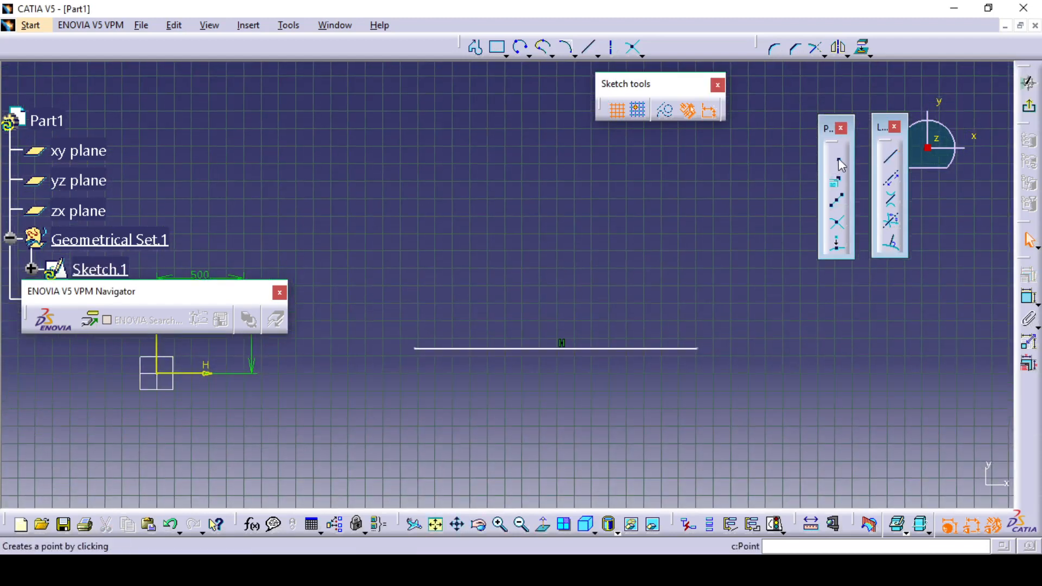
pyautogui.click(616, 187)
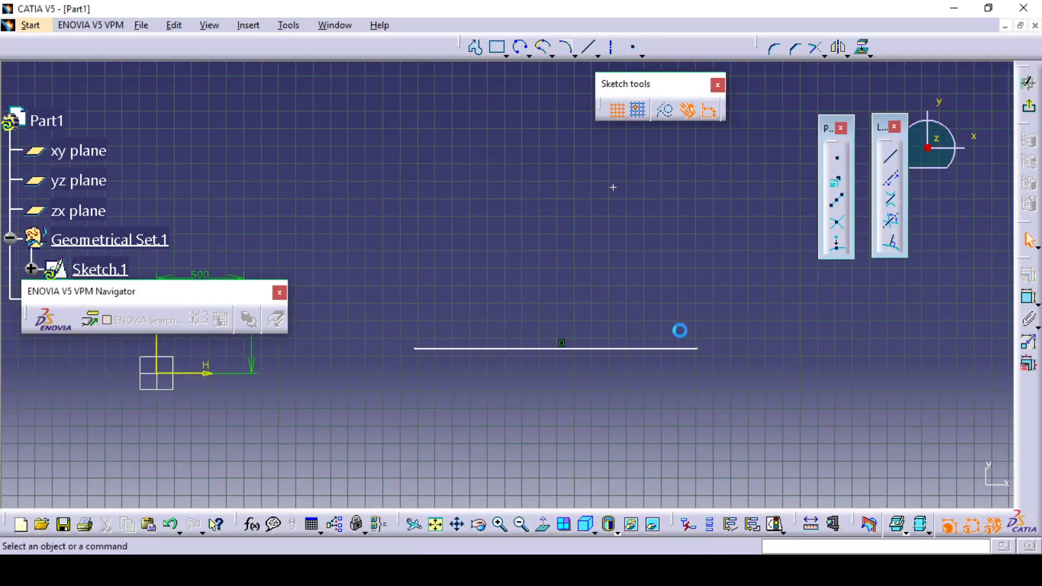
pyautogui.moveTo(679, 327); pyautogui.dragTo(691, 362, button='middle')
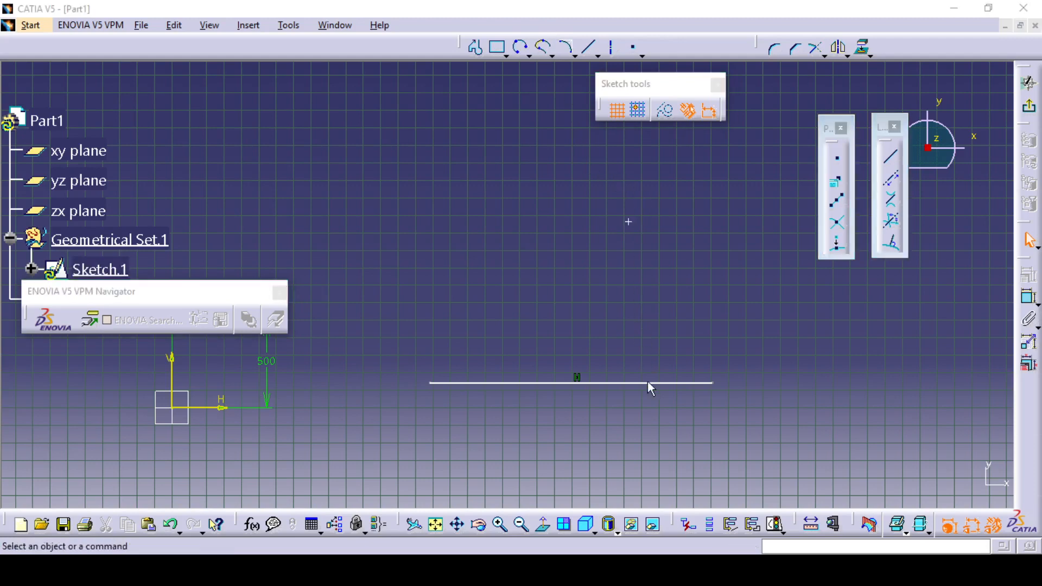
pyautogui.moveTo(685, 316); pyautogui.dragTo(686, 326, button='middle')
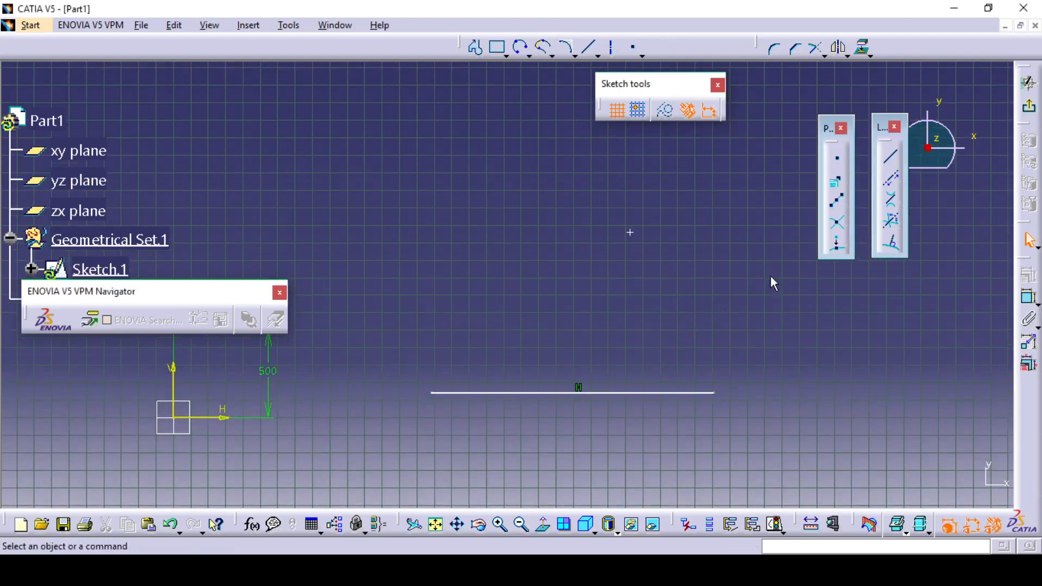
# Create a projection point by projecting the free point perpendicularly onto the horizontal line
pyautogui.click(838, 250)
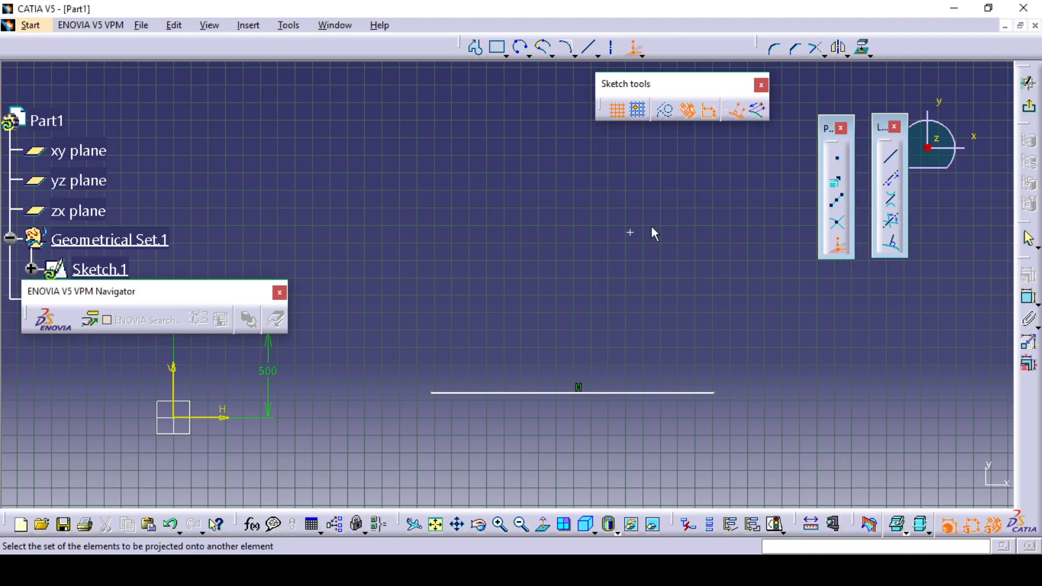
pyautogui.click(632, 234)
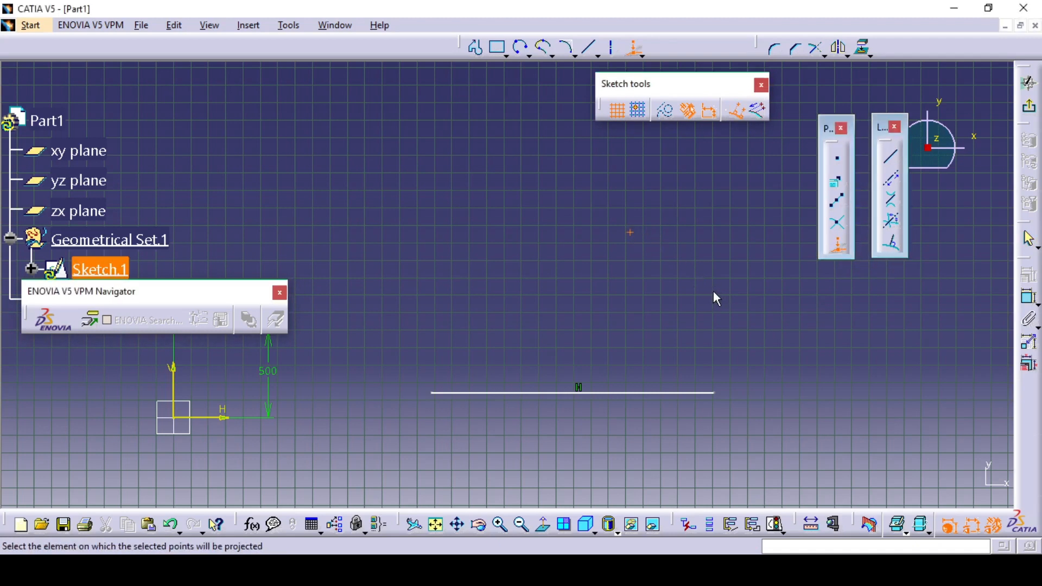
pyautogui.click(675, 393)
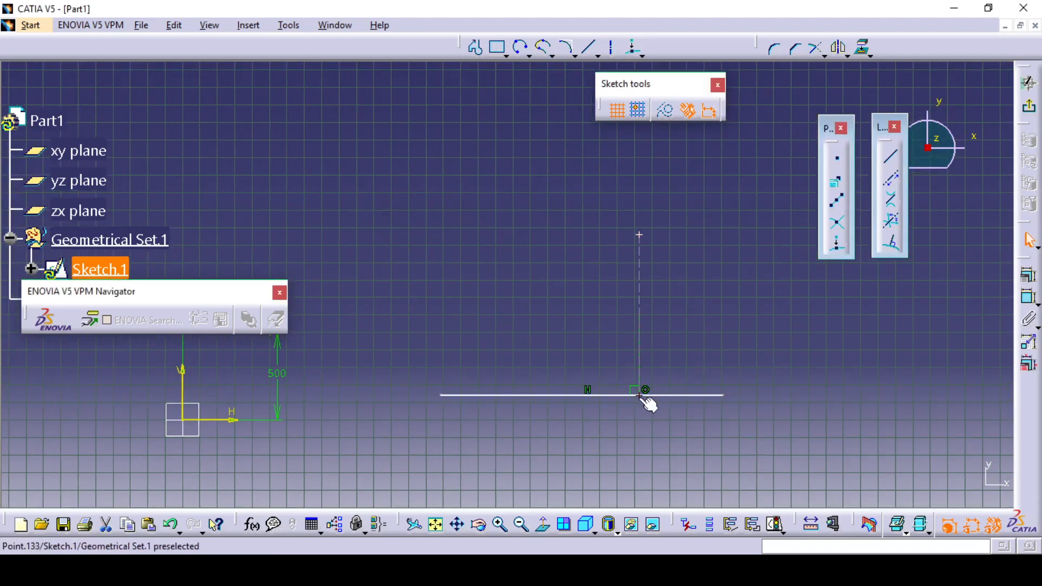
pyautogui.click(640, 395)
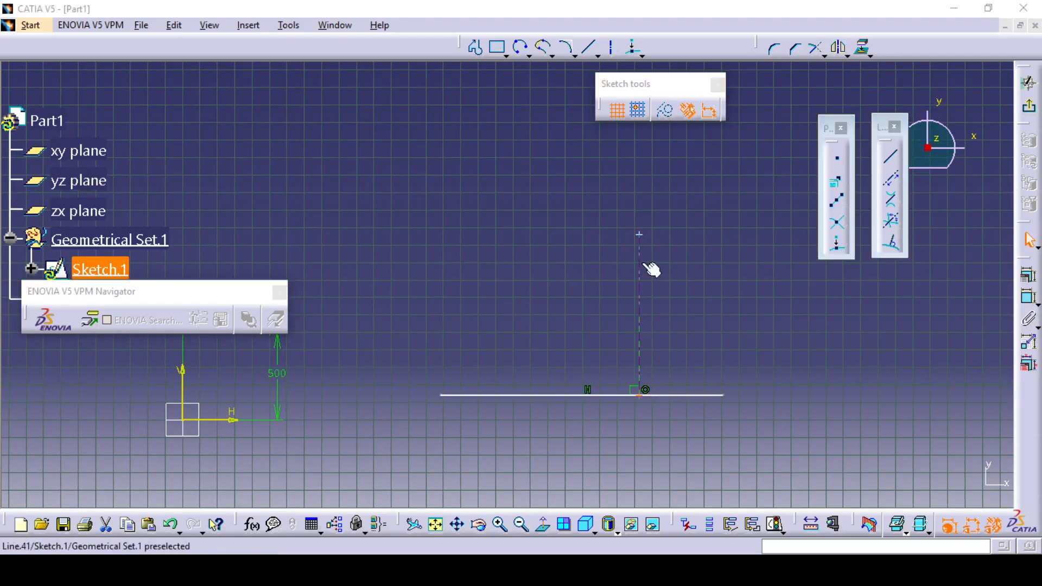
pyautogui.click(638, 394)
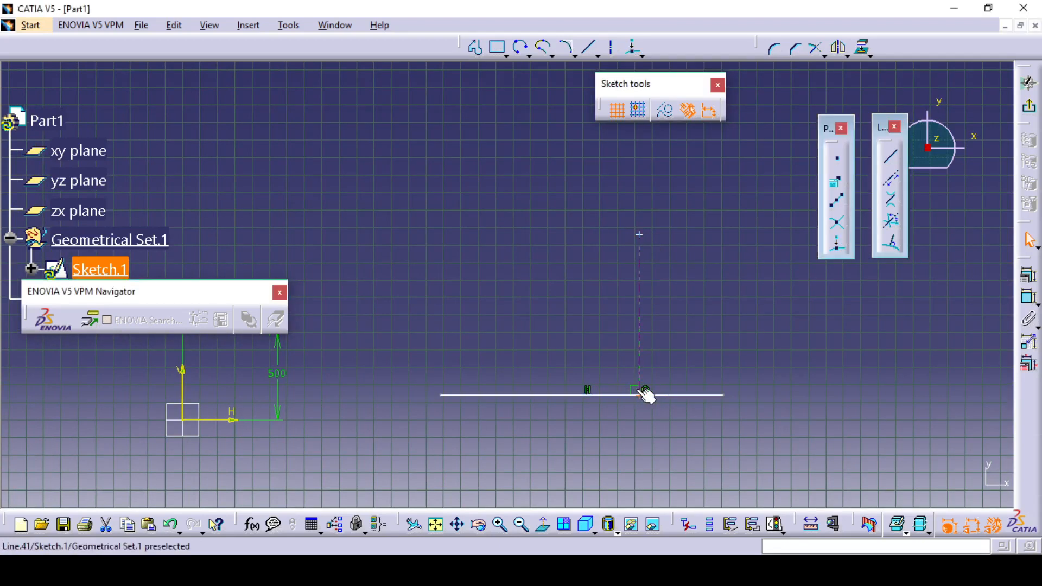
# Delete the horizontal line, the free point above it and its projection geometry
pyautogui.moveTo(689, 314); pyautogui.dragTo(667, 299, button='middle')
pyautogui.moveTo(377, 183)
pyautogui.mouseDown()
pyautogui.moveTo(516, 418)
pyautogui.moveTo(705, 437)
pyautogui.mouseUp()
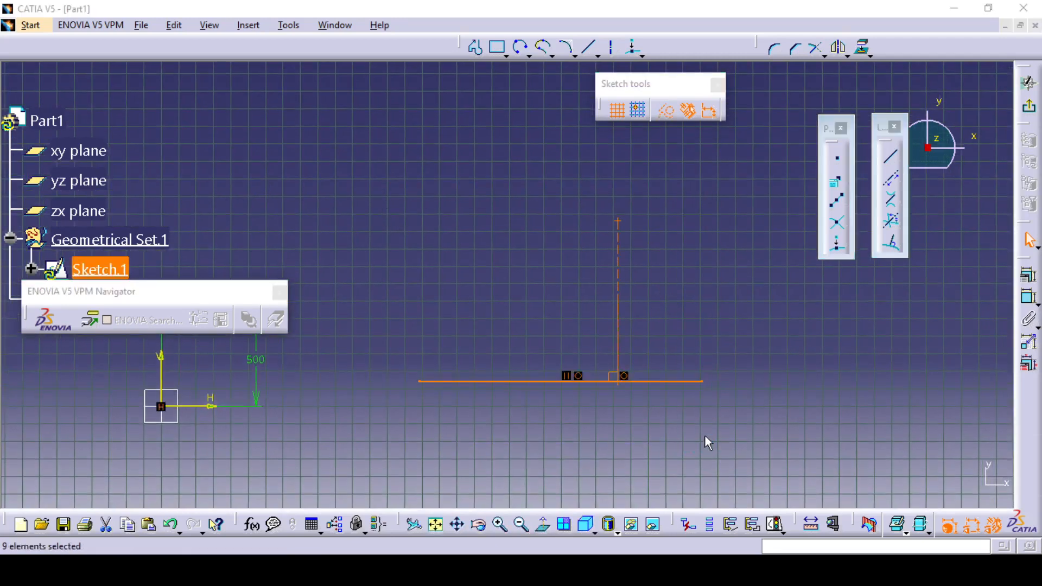
pyautogui.press('Delete')
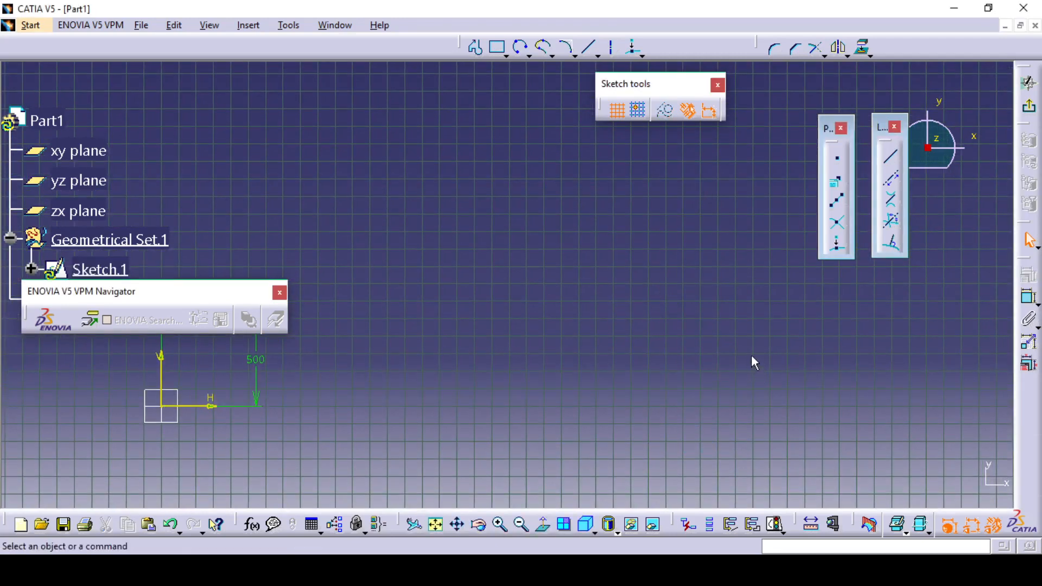
# Put away the floating Point and Line tool palettes
pyautogui.click(643, 54)
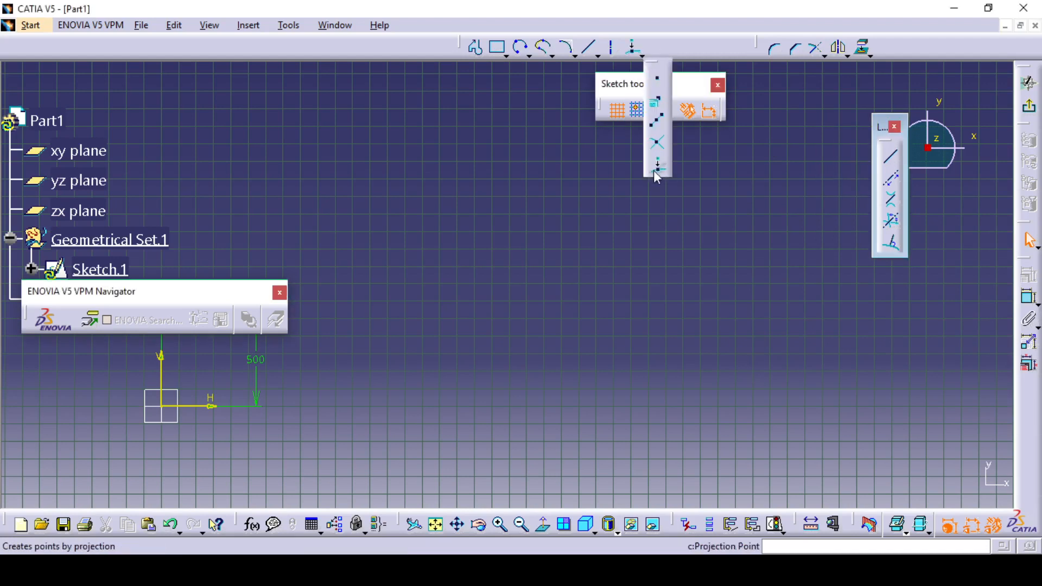
pyautogui.click(604, 188)
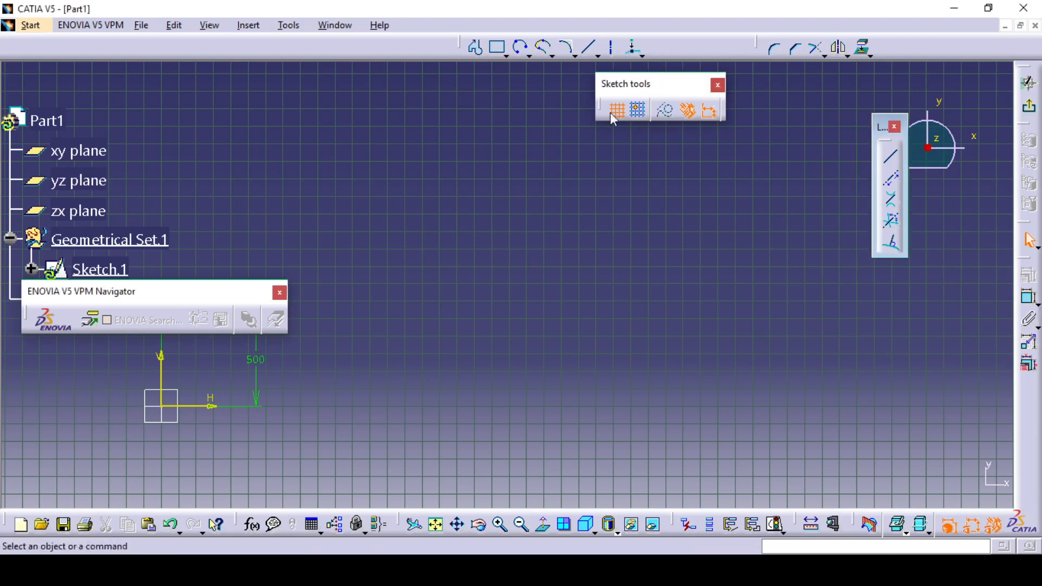
pyautogui.click(598, 55)
pyautogui.click(580, 144)
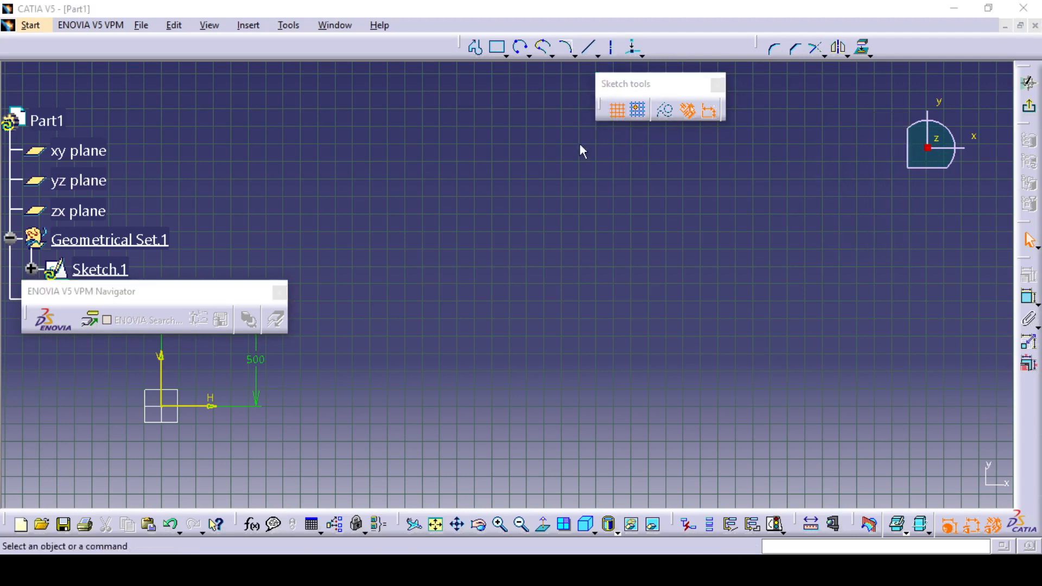
pyautogui.click(576, 57)
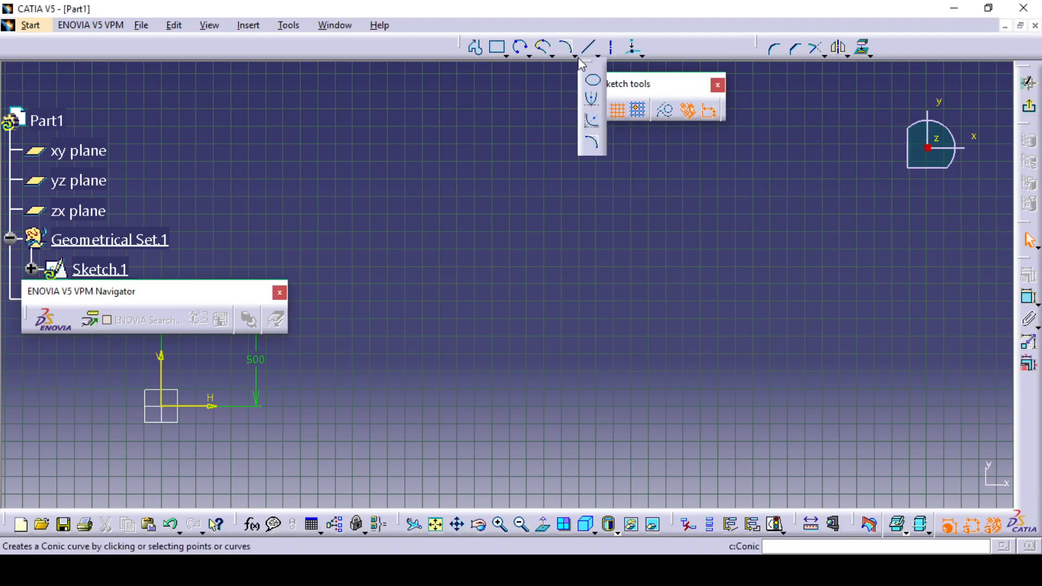
pyautogui.click(592, 80)
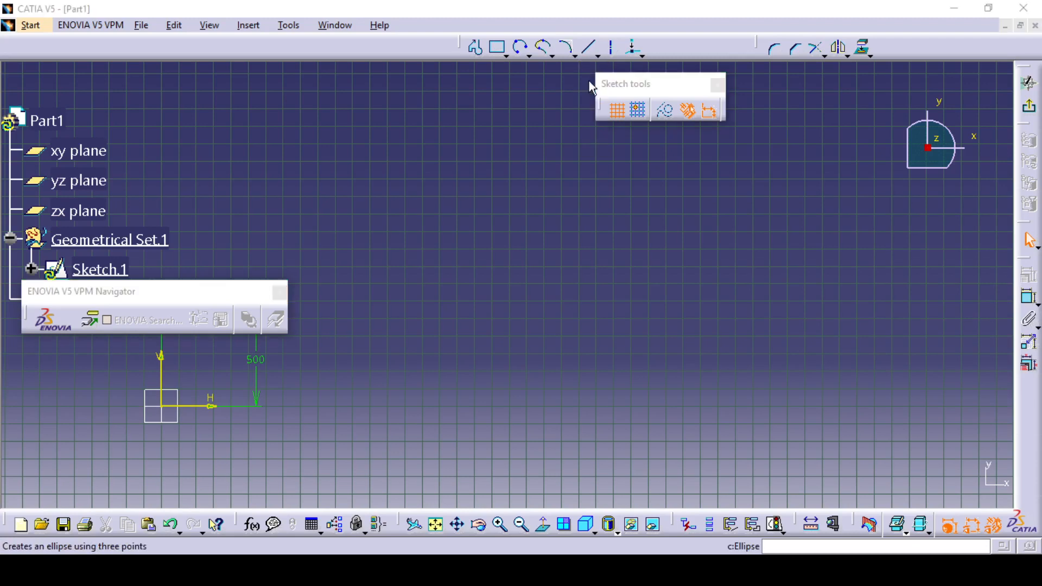
pyautogui.click(552, 55)
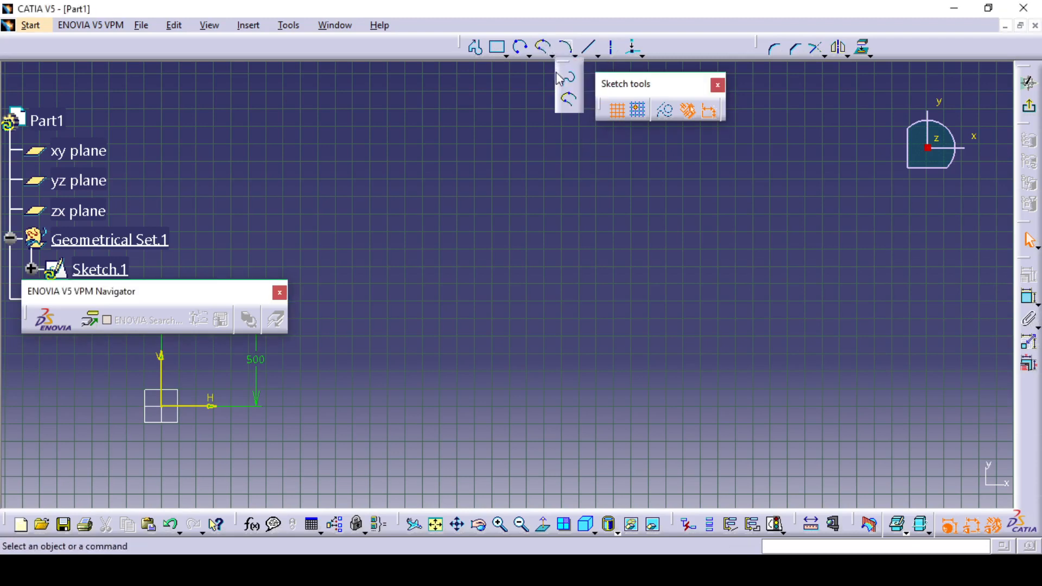
pyautogui.click(572, 54)
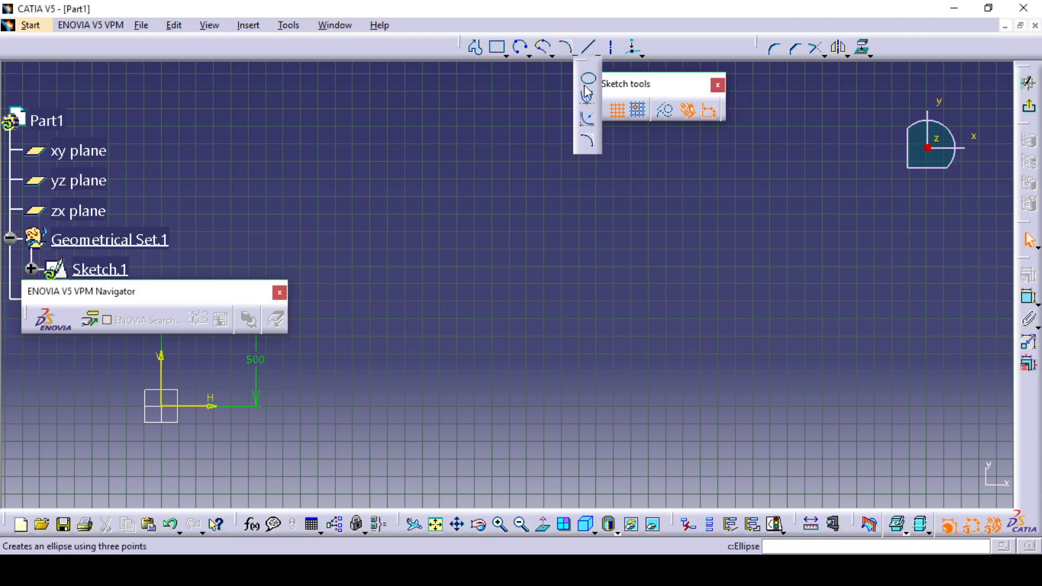
pyautogui.click(583, 102)
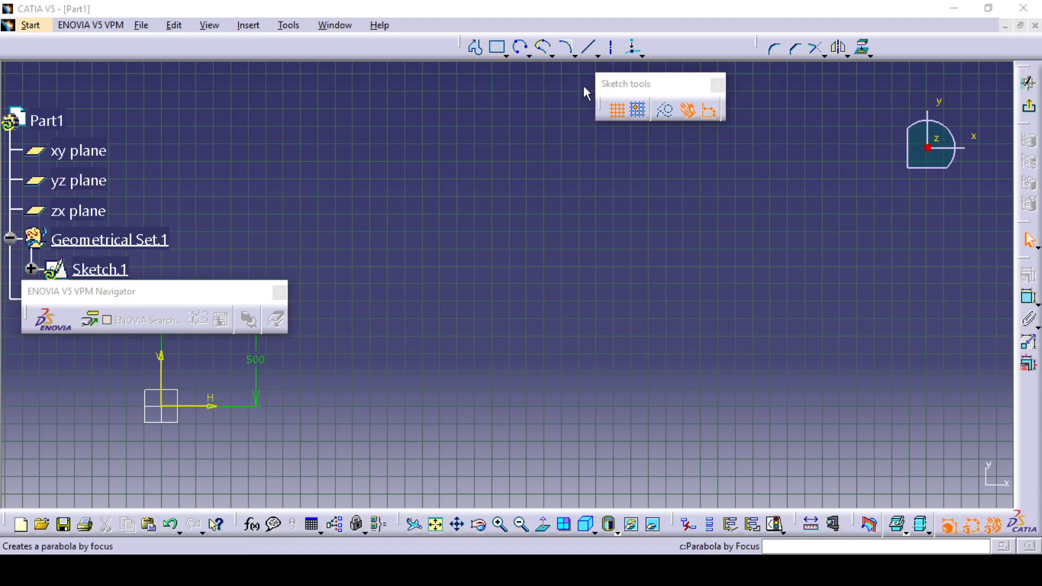
pyautogui.click(573, 55)
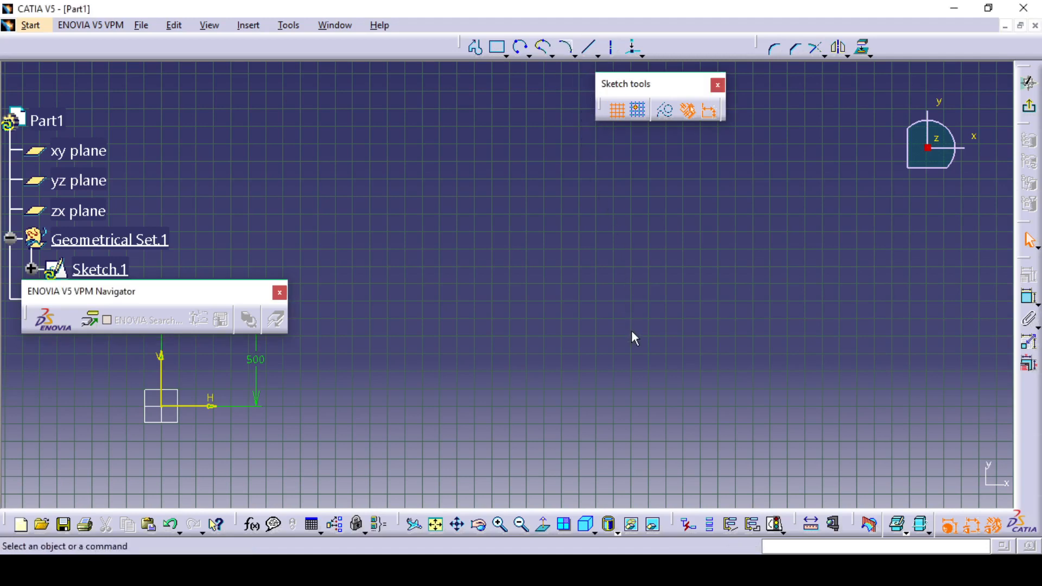
pyautogui.click(654, 314)
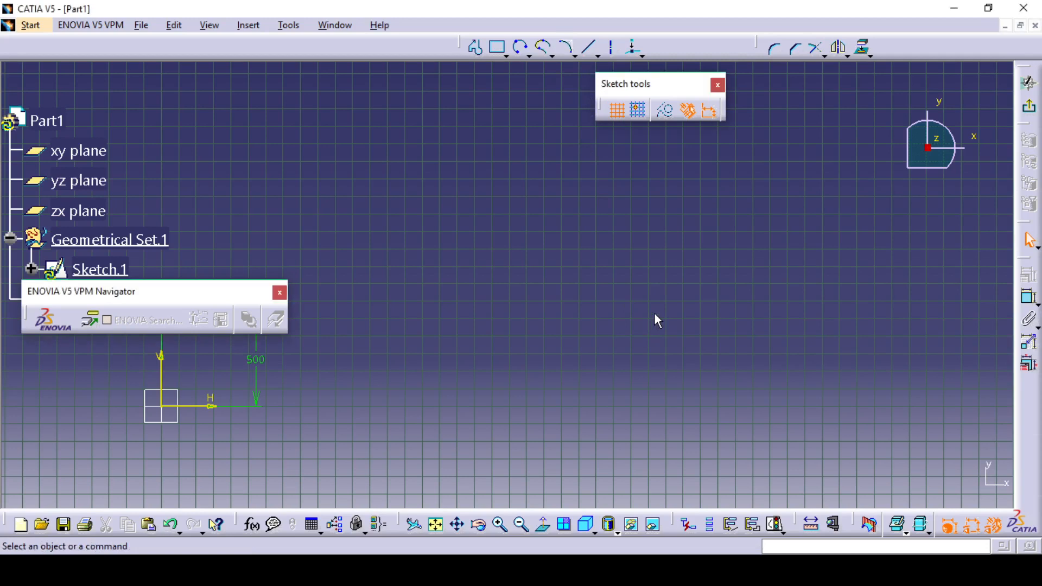